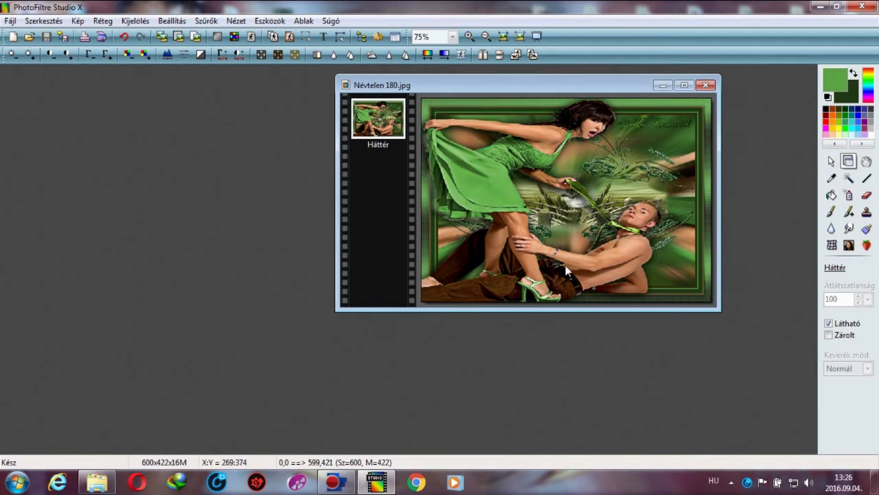
# - Close the Névtelen 180.jpg and szin kod.bmp images, checking the green foreground colour's definition in between
pyautogui.click(705, 85)
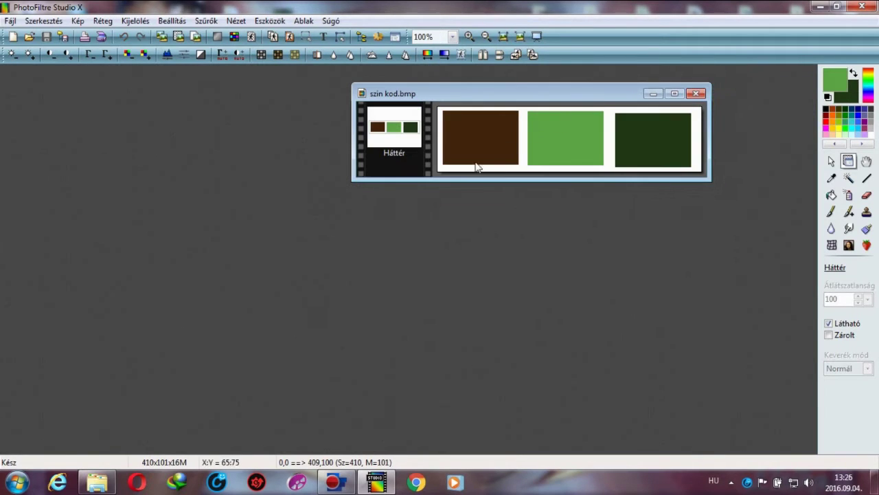
pyautogui.click(834, 86)
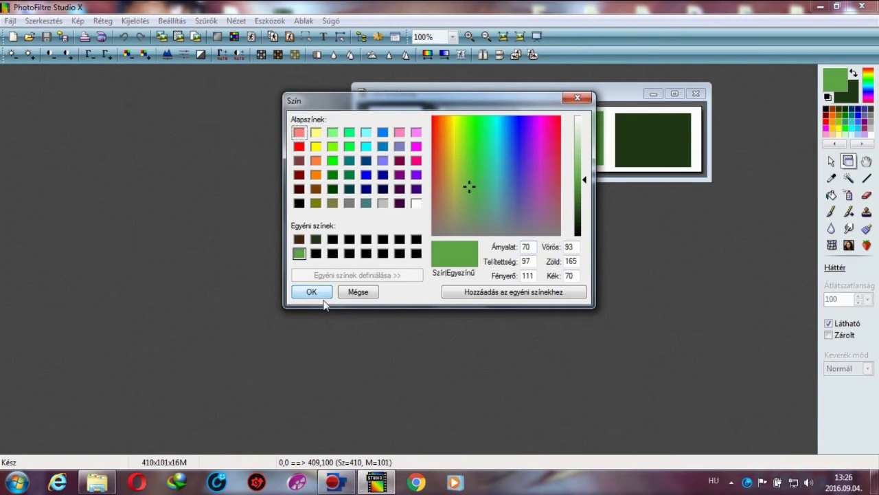
pyautogui.click(321, 295)
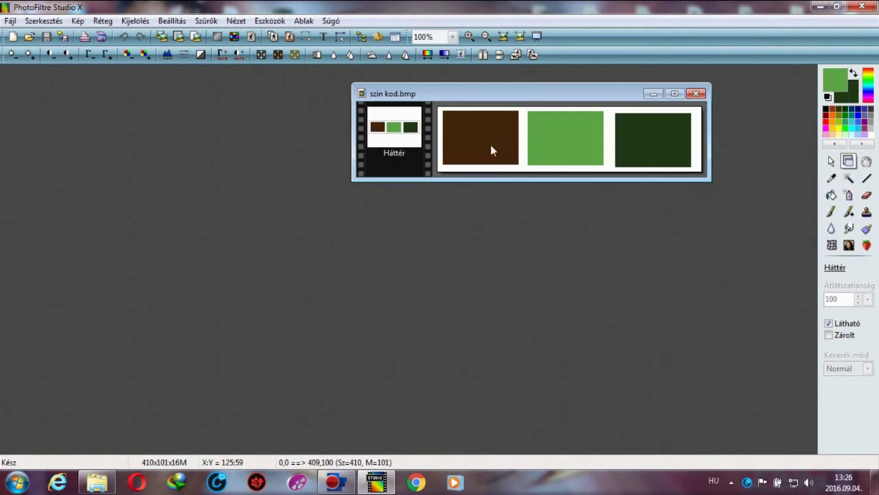
pyautogui.click(696, 93)
# - Create a new blank 900 x 600 pixel image with a white background and display it at 75% zoom
pyautogui.click(13, 37)
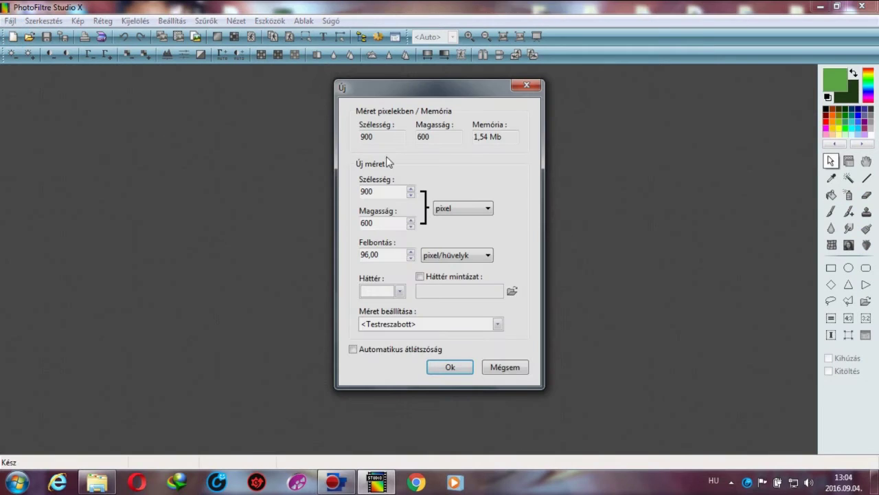
pyautogui.click(448, 365)
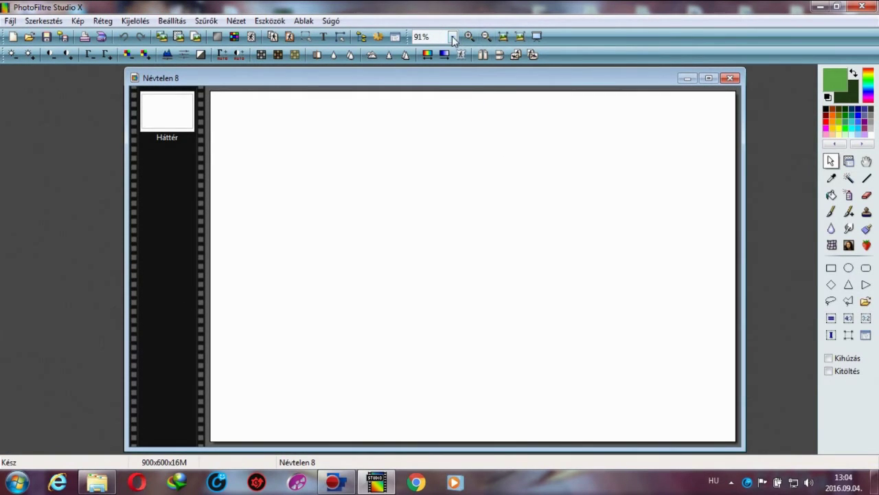
pyautogui.click(452, 37)
pyautogui.click(440, 138)
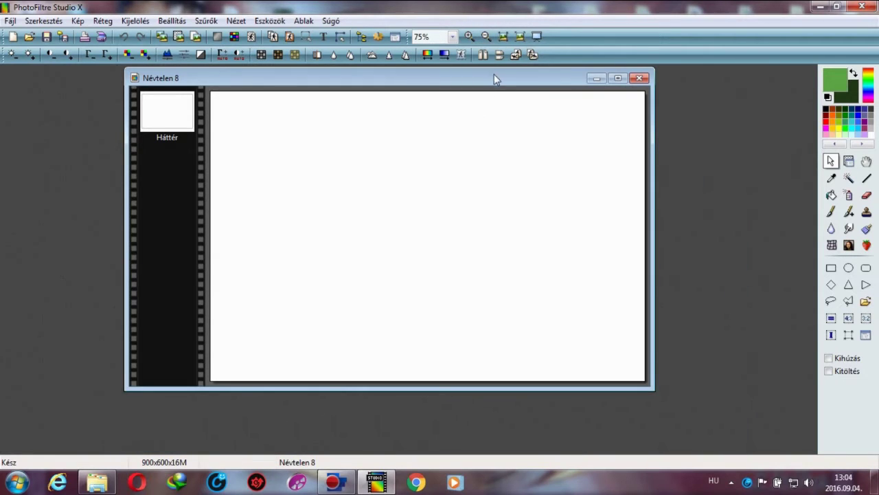
pyautogui.moveTo(494, 77); pyautogui.dragTo(589, 85)
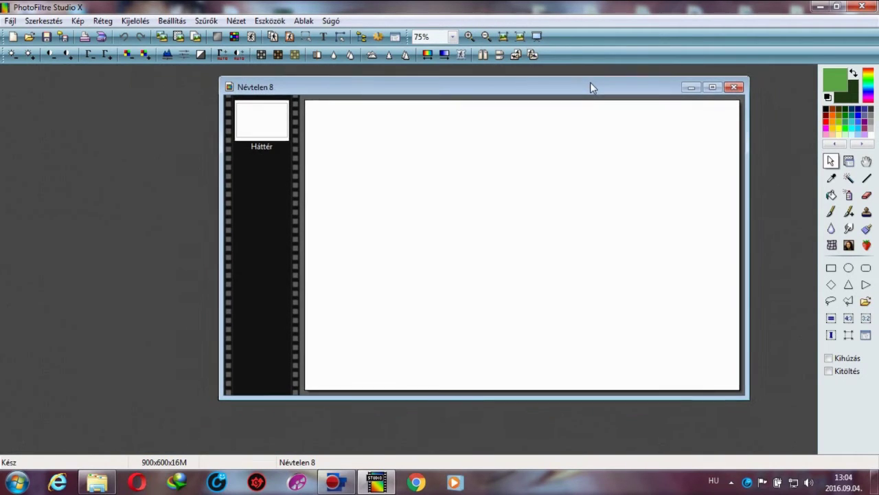
# - Start the MuRa's Meister Cloud filter on the blank image and set its FG colour to the custom green
pyautogui.click(204, 22)
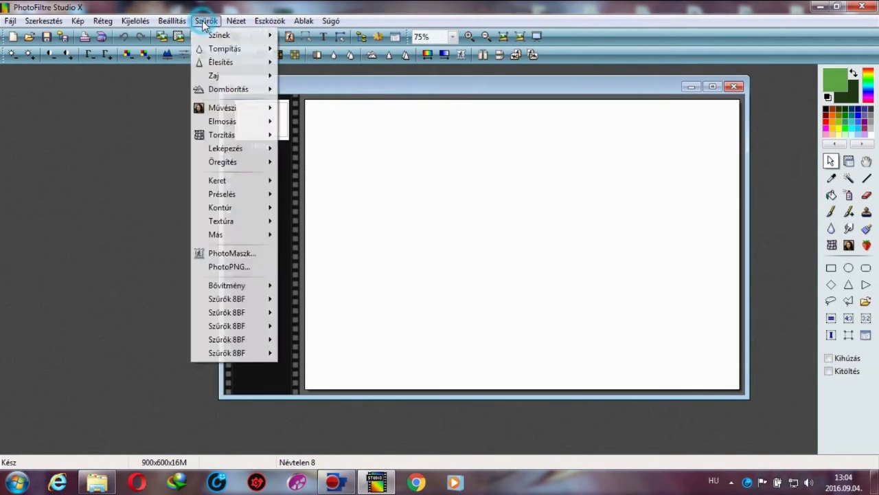
pyautogui.moveTo(232, 329)
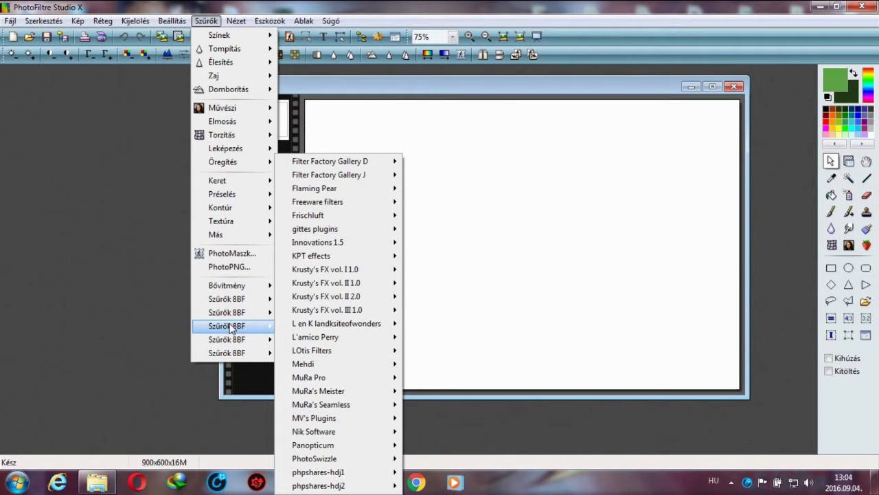
pyautogui.moveTo(347, 390)
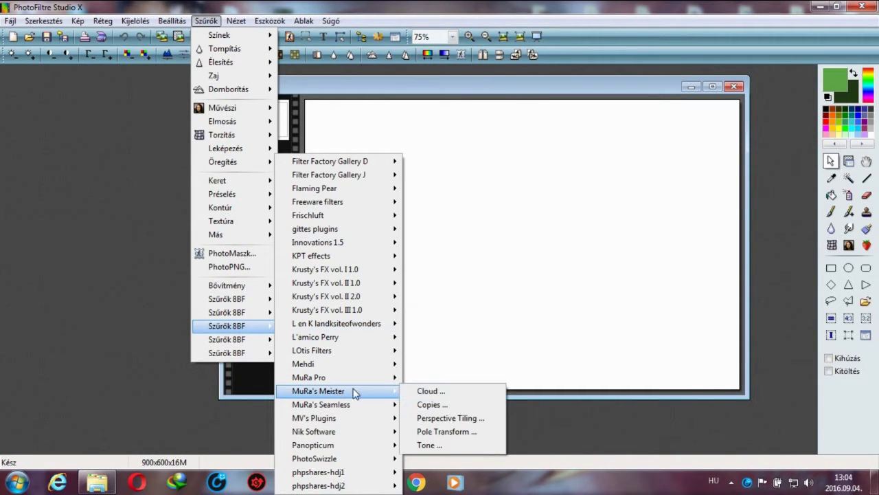
pyautogui.click(427, 390)
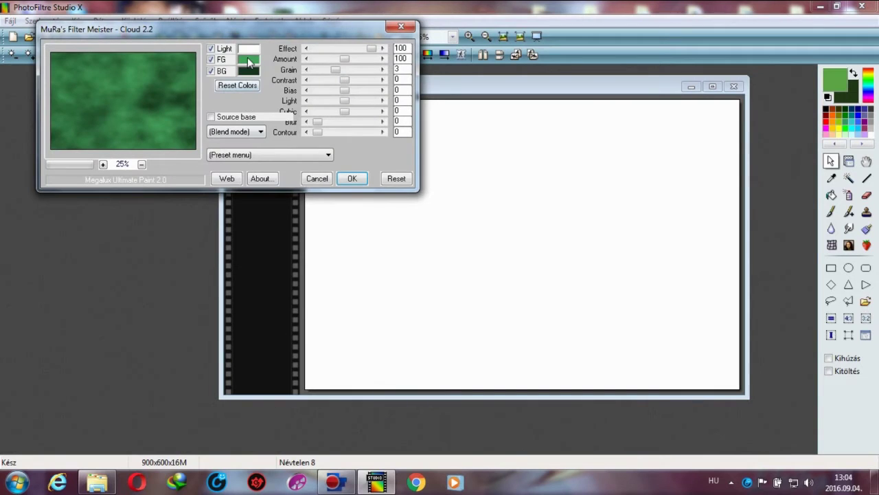
pyautogui.click(248, 60)
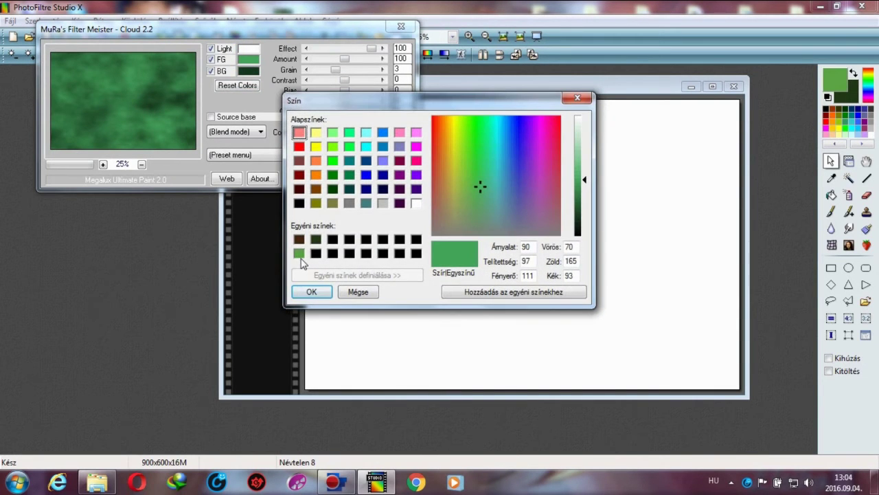
pyautogui.click(299, 253)
pyautogui.click(311, 291)
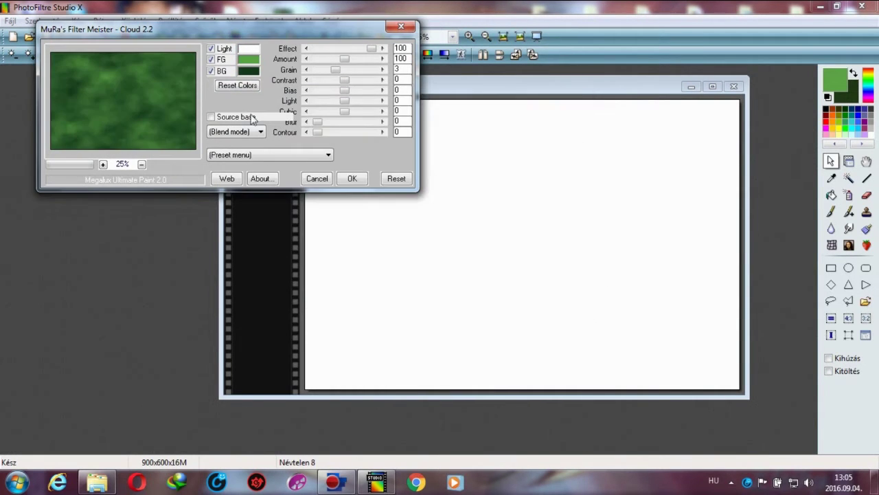
# - Set the Cloud filter's BG colour to custom black and apply the filter to the image
pyautogui.click(249, 72)
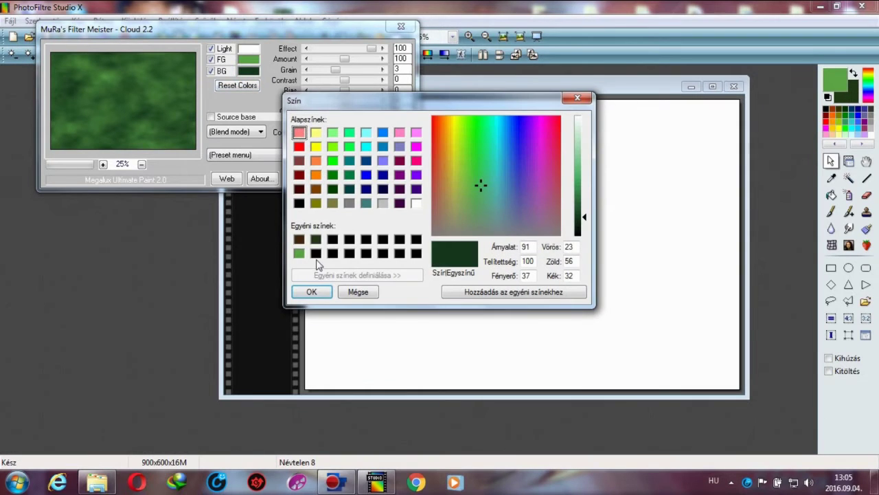
pyautogui.click(315, 254)
pyautogui.click(311, 291)
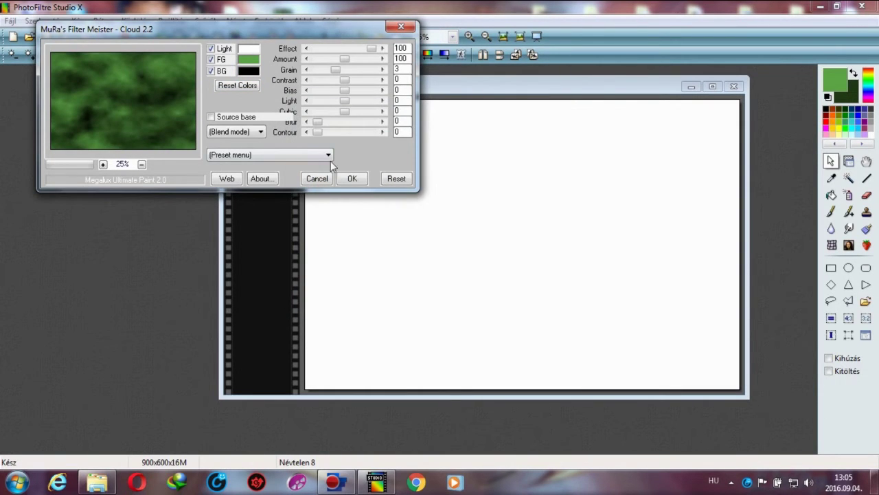
pyautogui.click(356, 183)
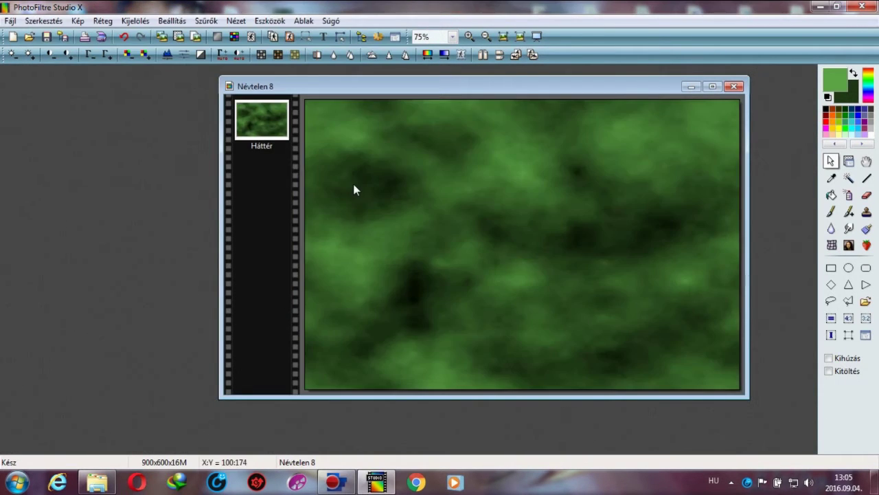
# - Sharpen the green cloud background with an Élesítés filter
pyautogui.moveTo(328, 92); pyautogui.dragTo(324, 91)
pyautogui.click(206, 20)
pyautogui.moveTo(206, 61)
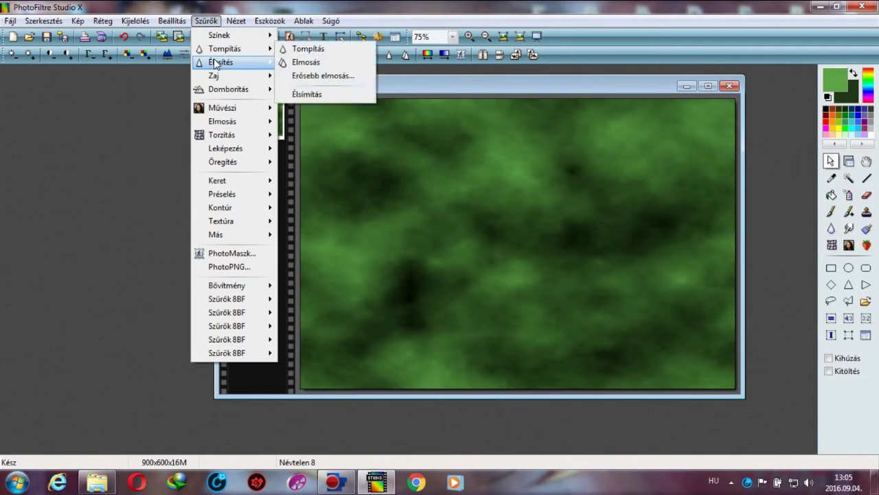
pyautogui.click(306, 128)
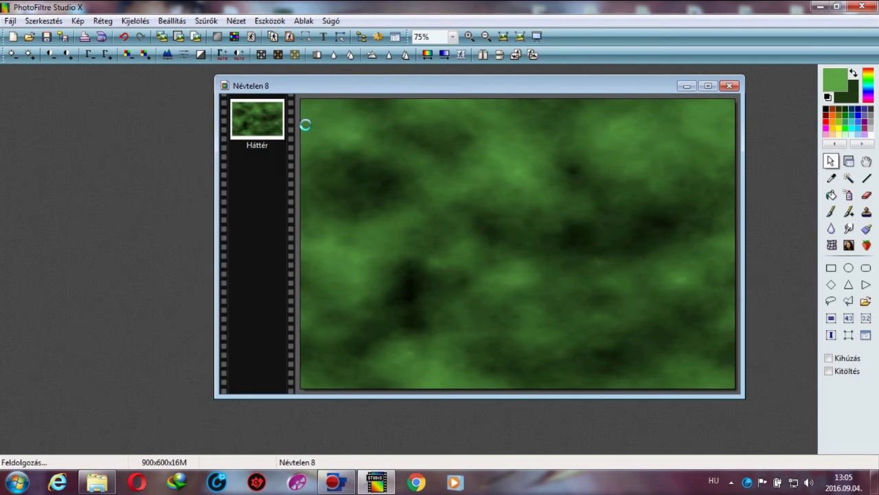
pyautogui.click(457, 285)
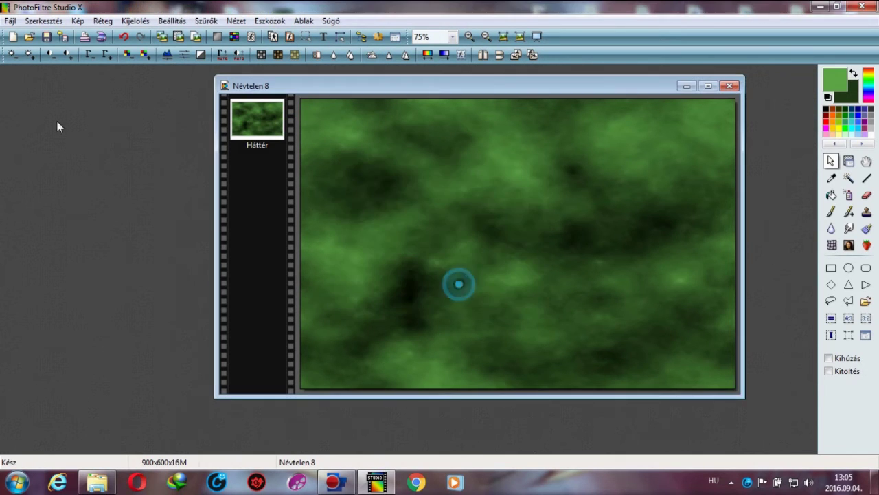
# - Open the couple image pár.png from the 24 Lecke folder and move its window aside
pyautogui.click(28, 37)
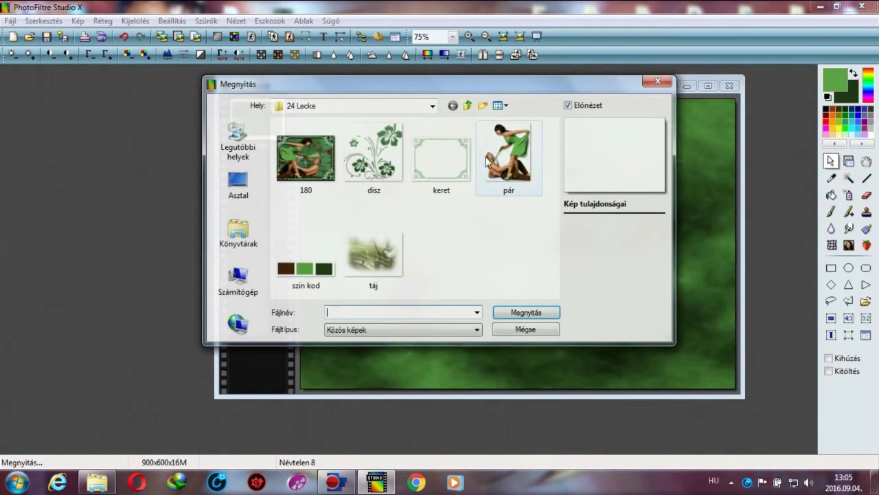
pyautogui.click(508, 154)
pyautogui.click(512, 312)
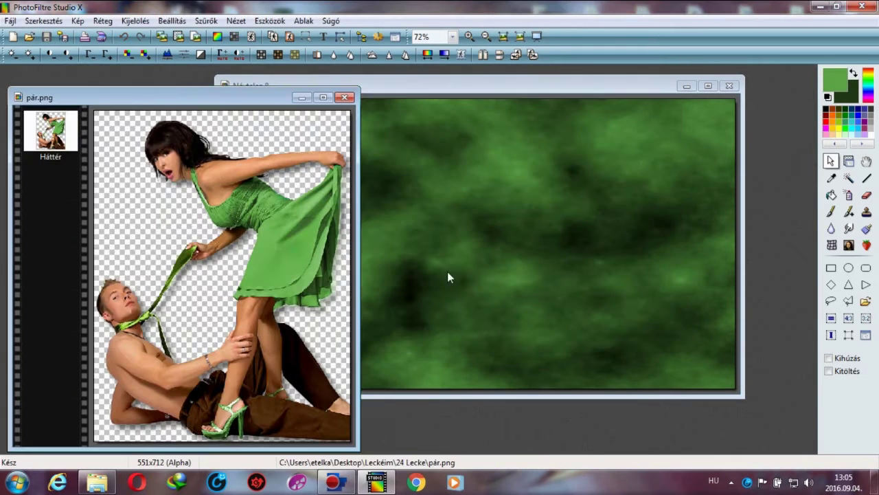
pyautogui.moveTo(221, 97); pyautogui.dragTo(215, 82)
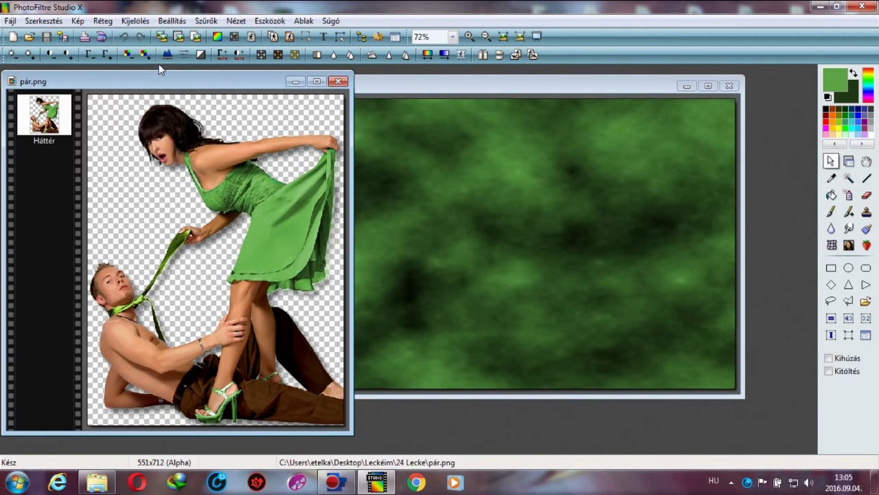
# - Copy the couple picture into the green cloud image as a new layer and shift it upward
pyautogui.click(394, 104)
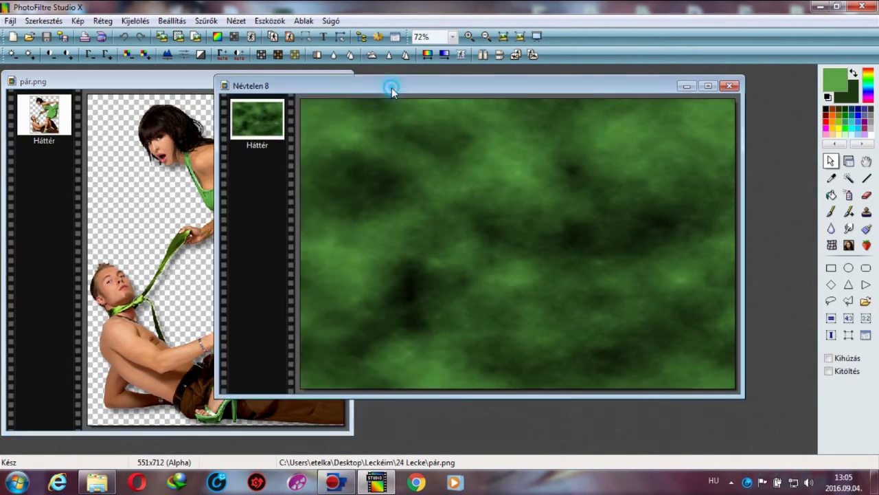
pyautogui.click(178, 36)
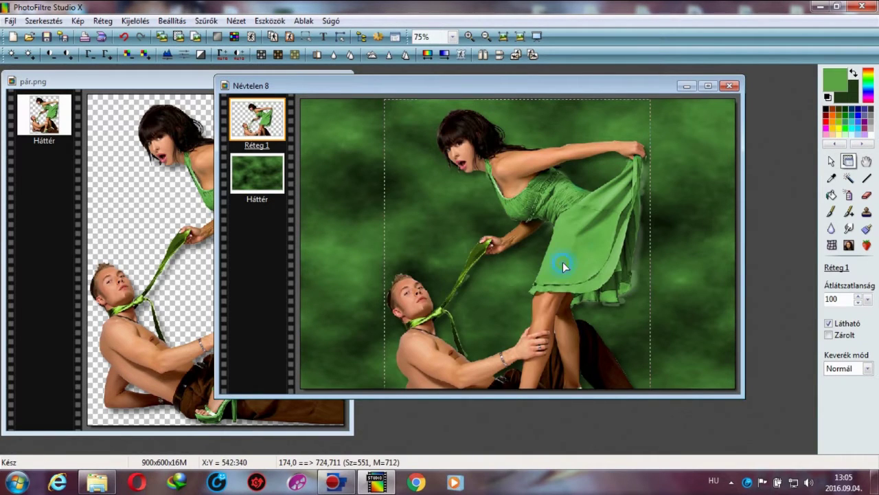
pyautogui.moveTo(562, 262); pyautogui.dragTo(564, 232)
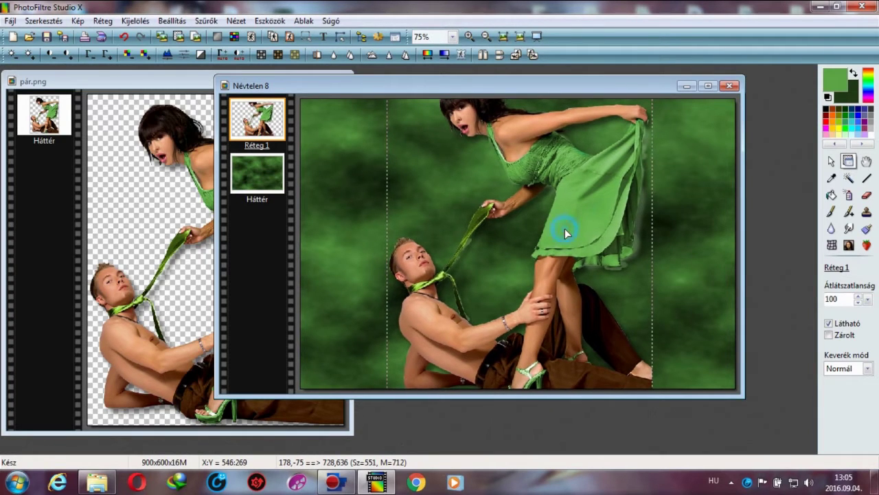
# - Set the couple layer's manual position to X 0 and Y 0
pyautogui.rightClick(267, 123)
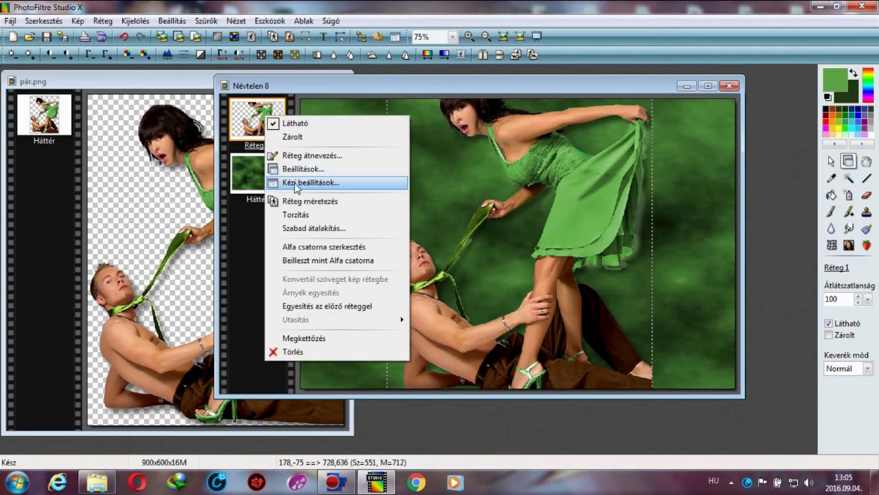
pyautogui.click(296, 182)
pyautogui.click(364, 89)
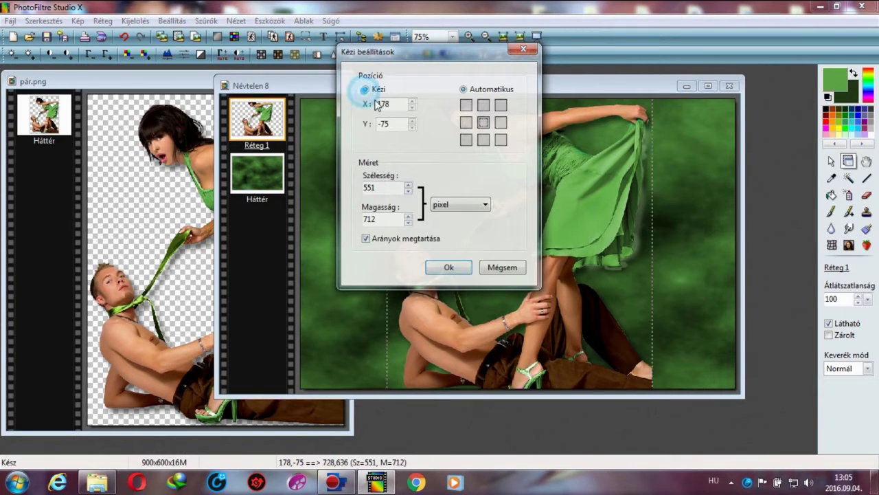
pyautogui.moveTo(392, 103); pyautogui.dragTo(378, 125)
pyautogui.write('00')
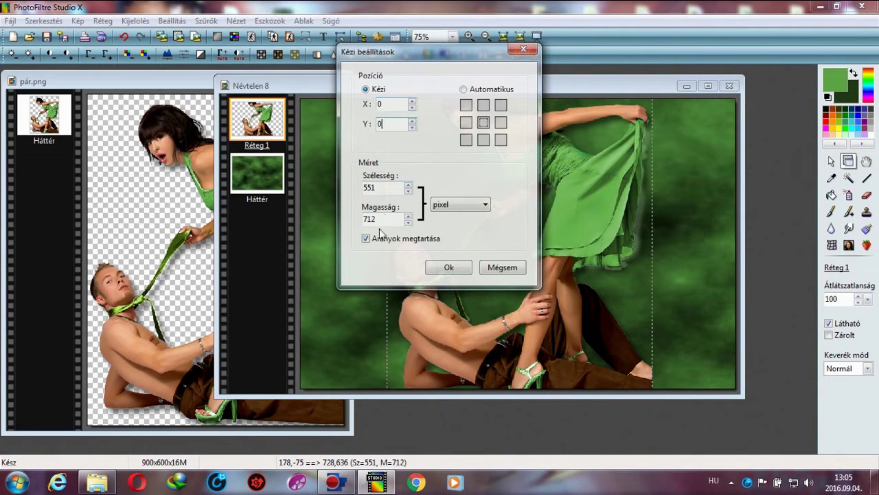
# - Resize the couple layer to 900 x 600 pixels without keeping proportions, and merge it with the layer below
pyautogui.click(367, 239)
pyautogui.moveTo(378, 190); pyautogui.dragTo(351, 190)
pyautogui.write('900')
pyautogui.moveTo(381, 221); pyautogui.dragTo(349, 222)
pyautogui.click(366, 239)
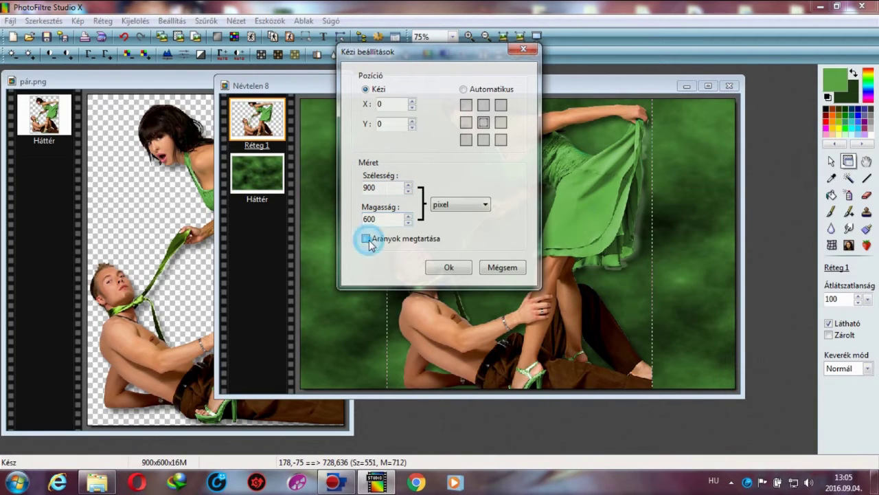
pyautogui.click(462, 266)
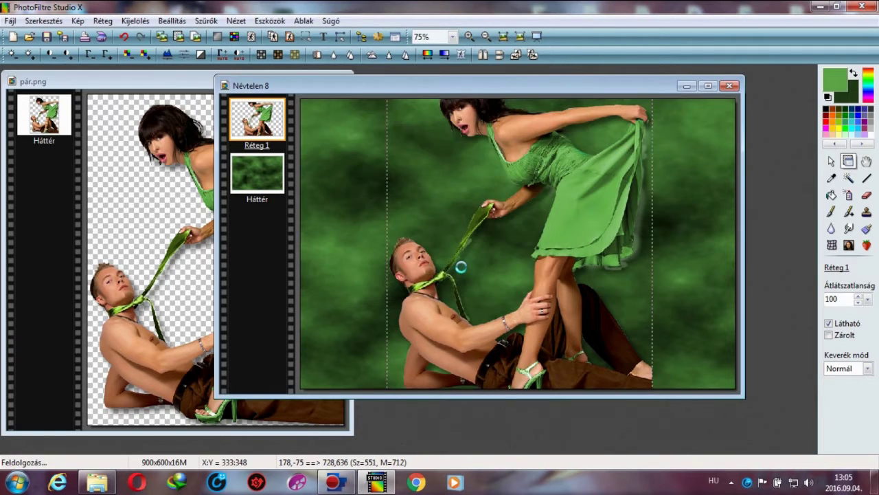
pyautogui.rightClick(266, 120)
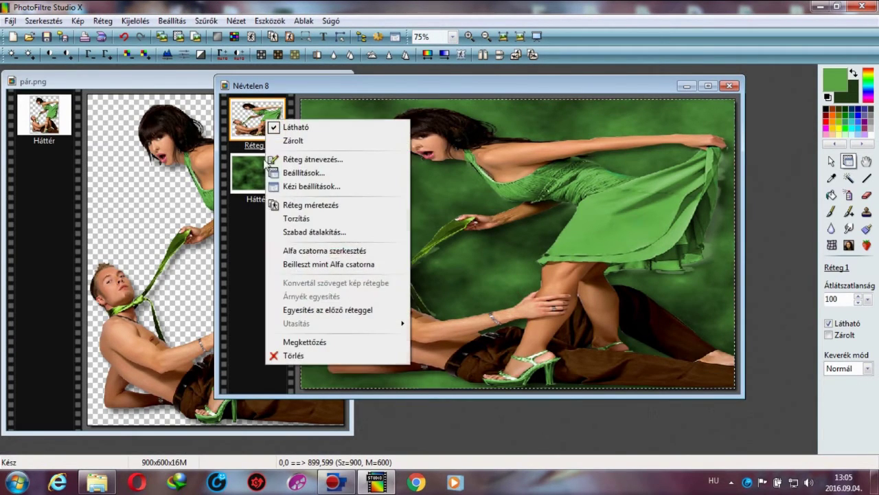
pyautogui.click(326, 310)
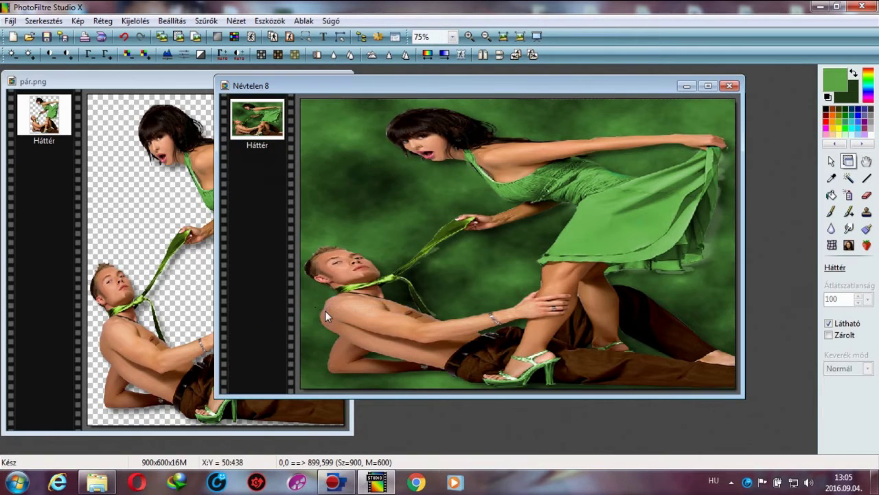
# - Apply the Quick Tile filter from the Simple set to the merged couple image
pyautogui.click(208, 22)
pyautogui.moveTo(254, 338)
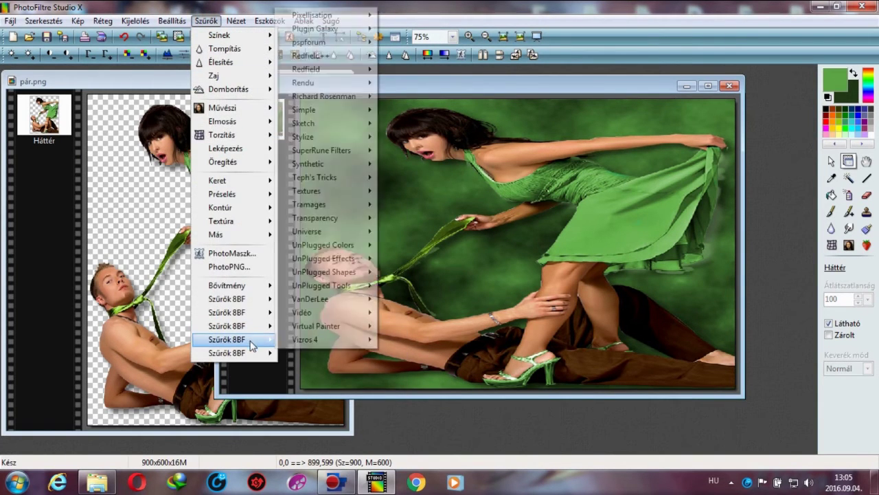
pyautogui.moveTo(323, 109)
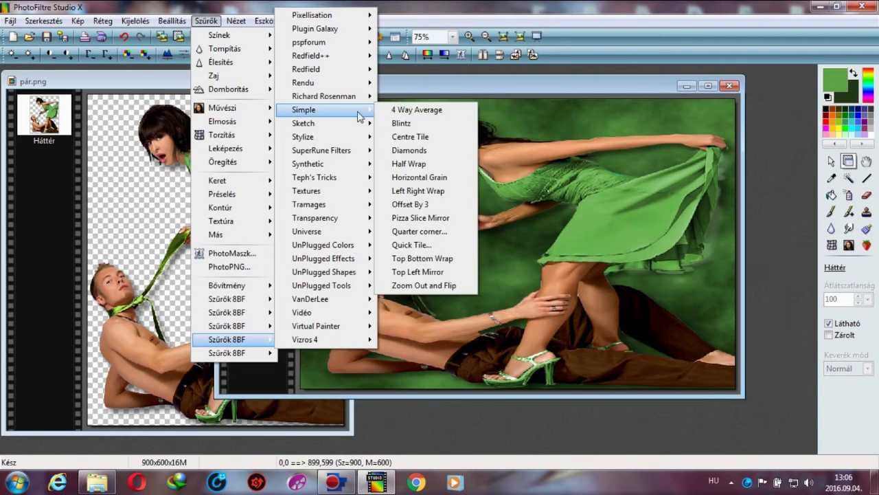
pyautogui.click(415, 244)
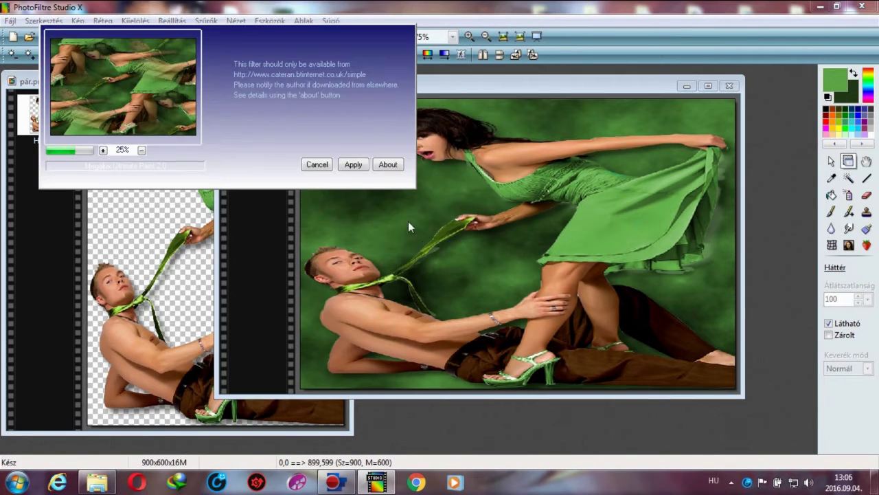
pyautogui.click(354, 165)
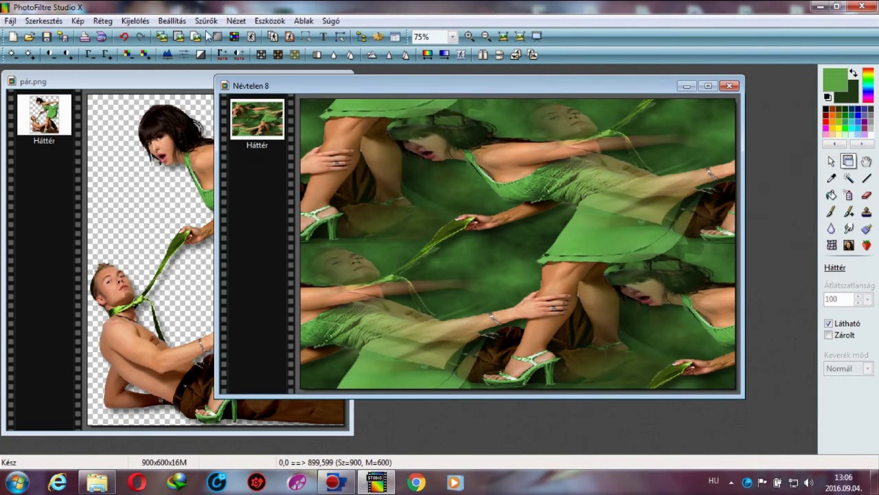
# - Apply the Körkörös elmosás blur at level 12 to the tiled image, and repeat that blur once more
pyautogui.click(206, 21)
pyautogui.moveTo(234, 121)
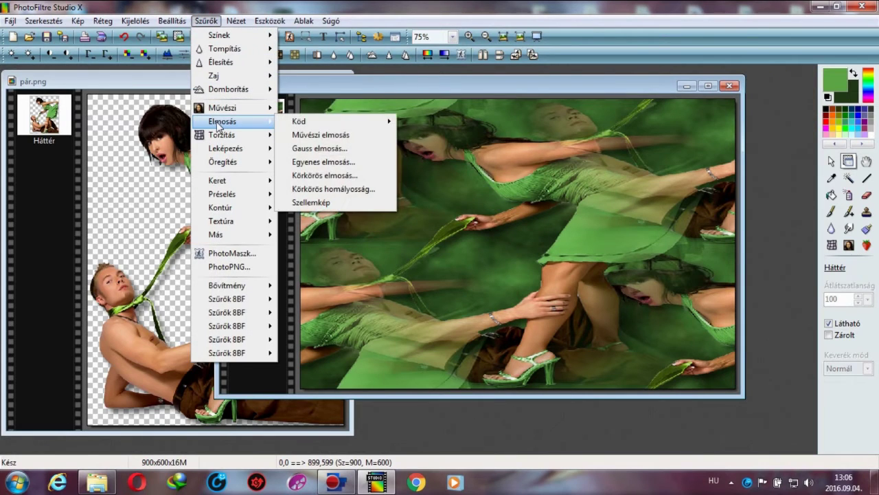
pyautogui.moveTo(326, 125)
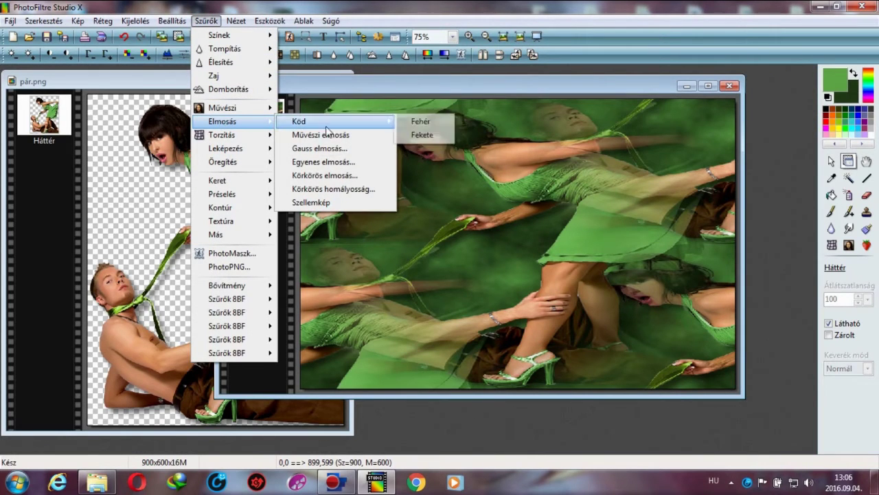
pyautogui.click(352, 176)
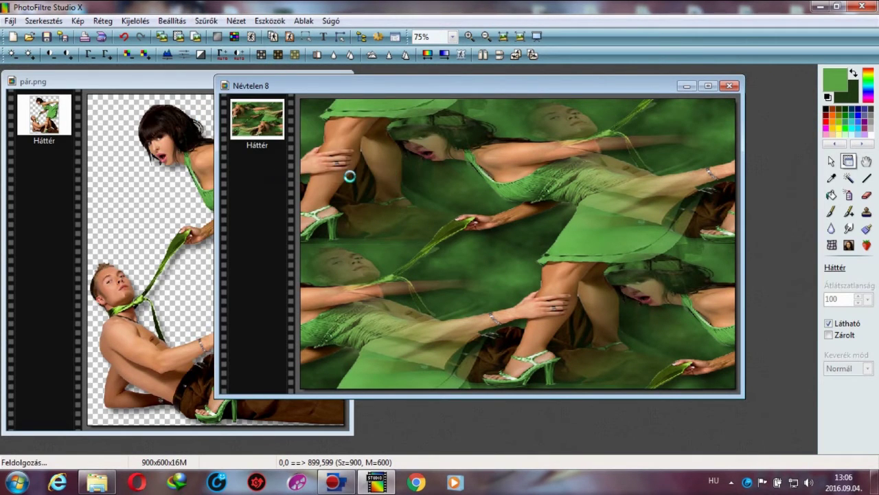
pyautogui.click(443, 268)
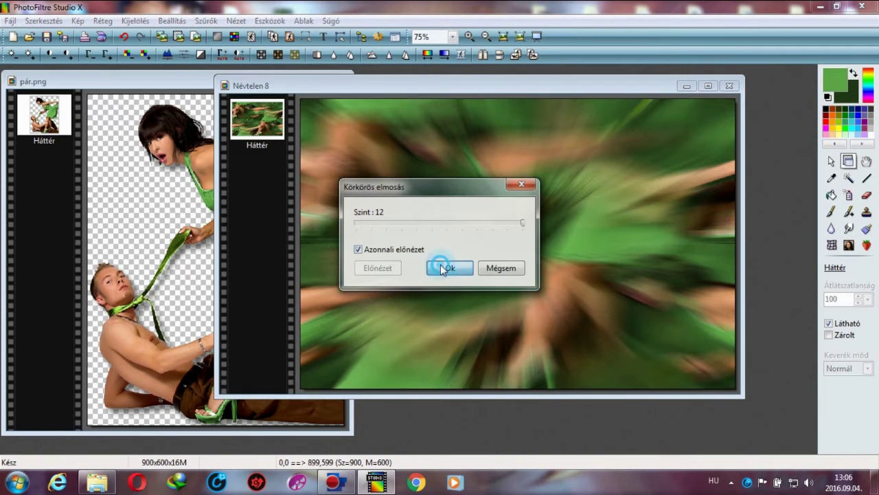
pyautogui.click(206, 20)
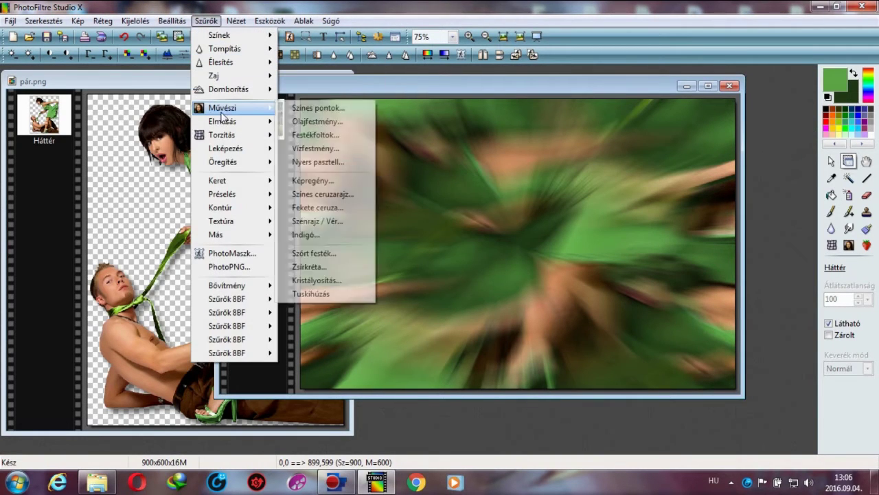
pyautogui.moveTo(222, 122)
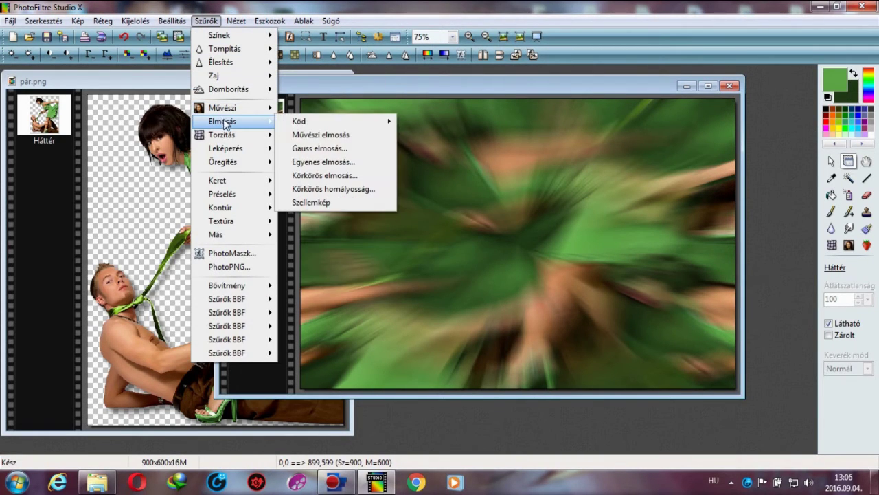
pyautogui.click(320, 179)
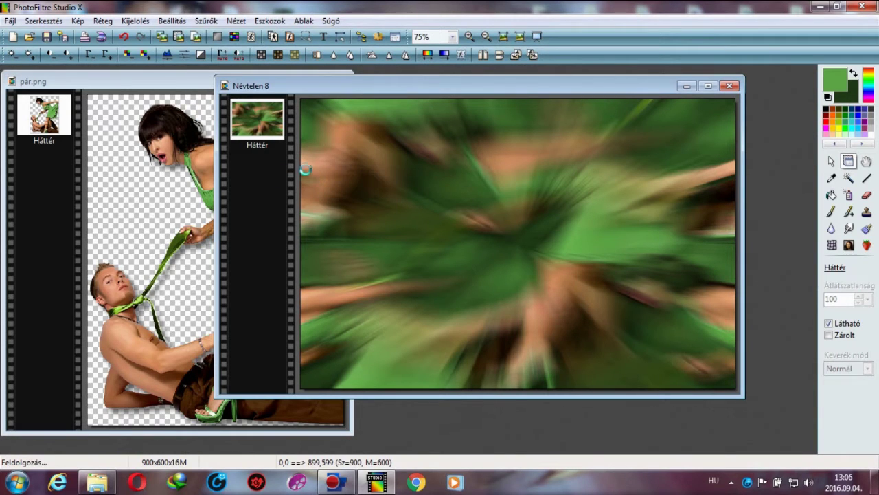
pyautogui.click(452, 267)
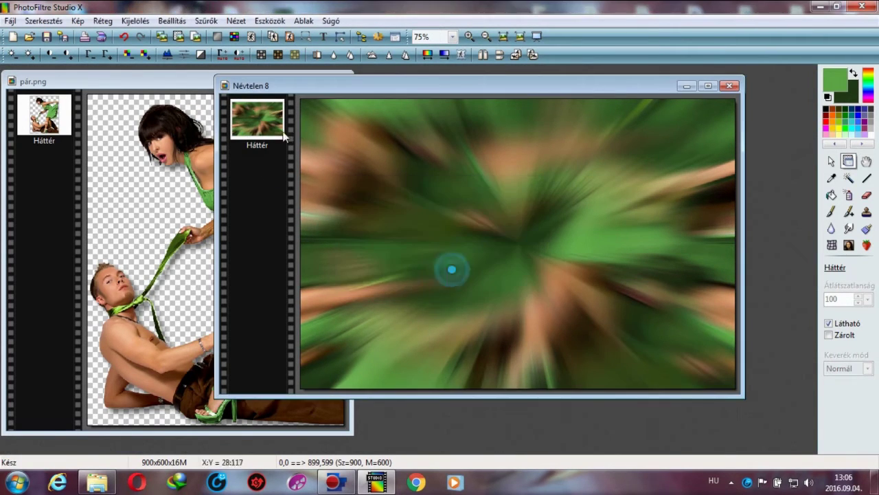
# - Soften the radially blurred image with the Művészi elmosás filter
pyautogui.click(206, 20)
pyautogui.moveTo(222, 121)
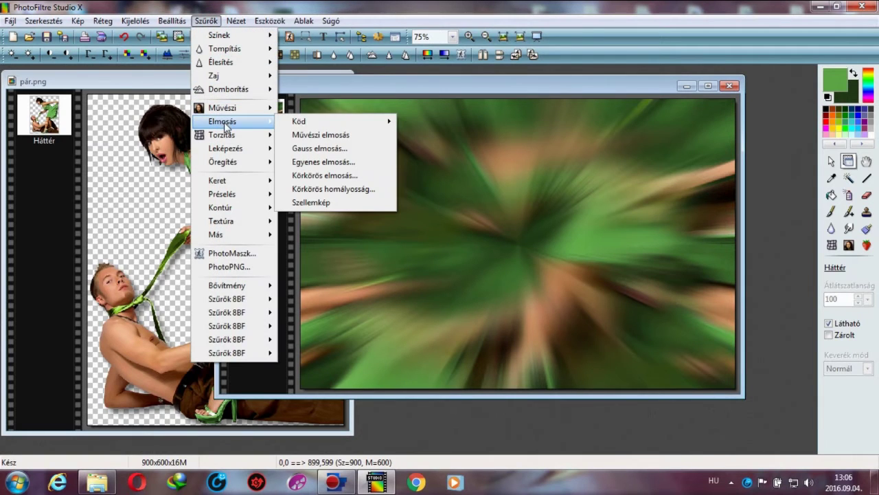
pyautogui.click(307, 132)
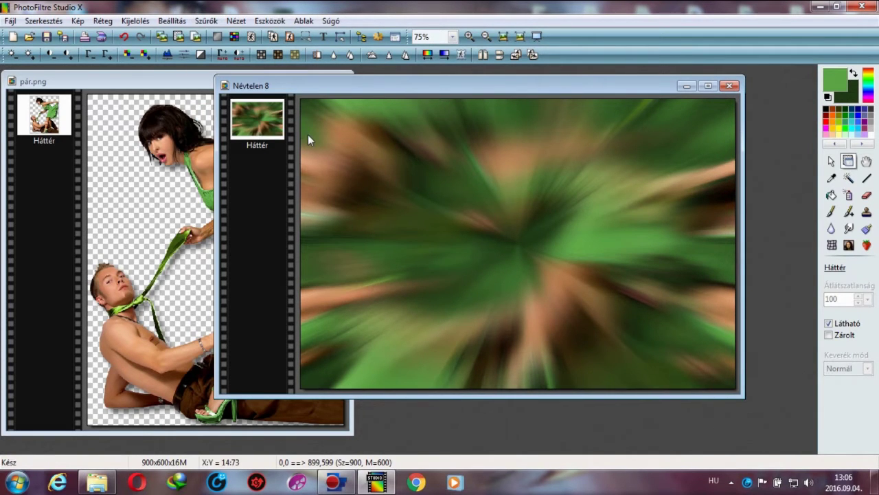
# - Sharpen the blurred background with an Élesítés filter and emboss it with Domborítás
pyautogui.click(206, 21)
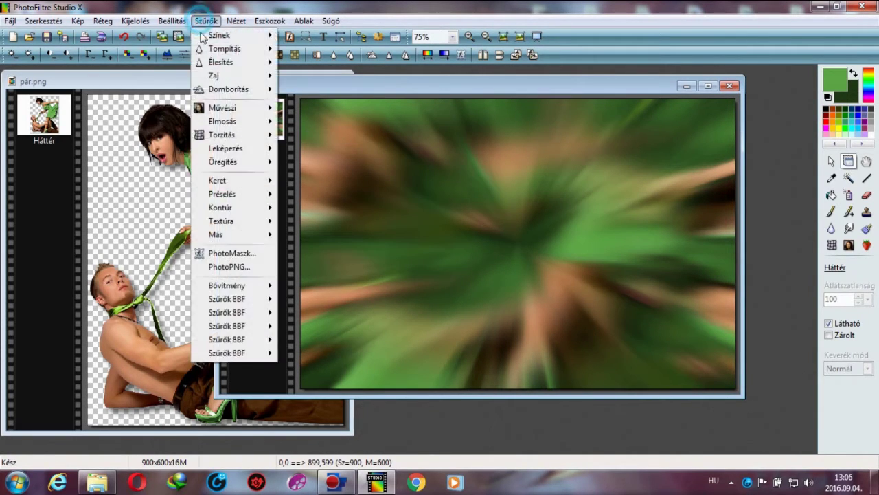
pyautogui.moveTo(220, 62)
pyautogui.click(321, 126)
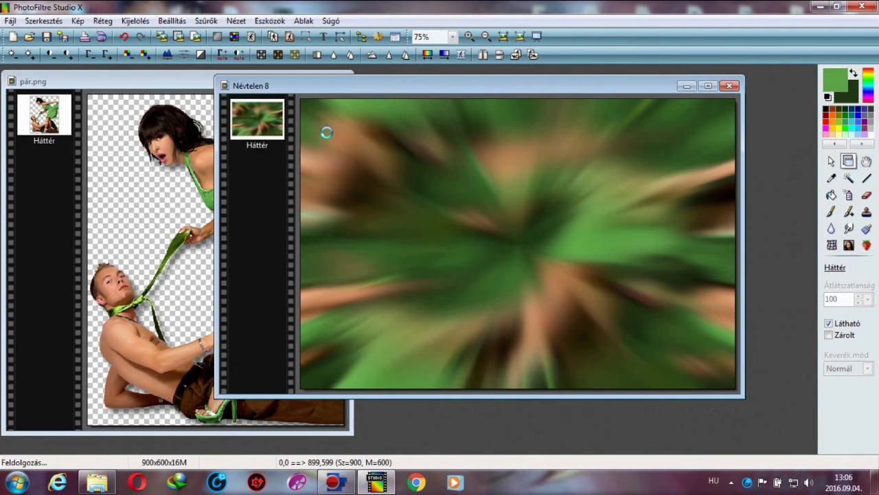
pyautogui.click(437, 286)
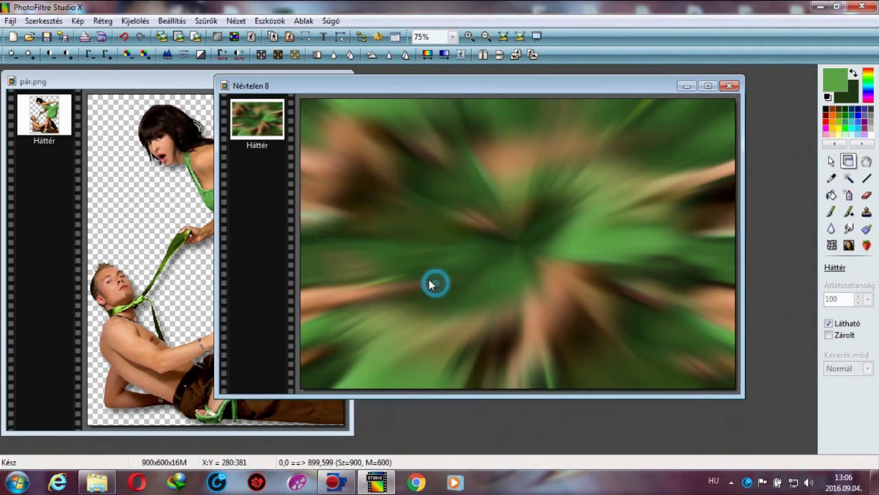
pyautogui.click(206, 20)
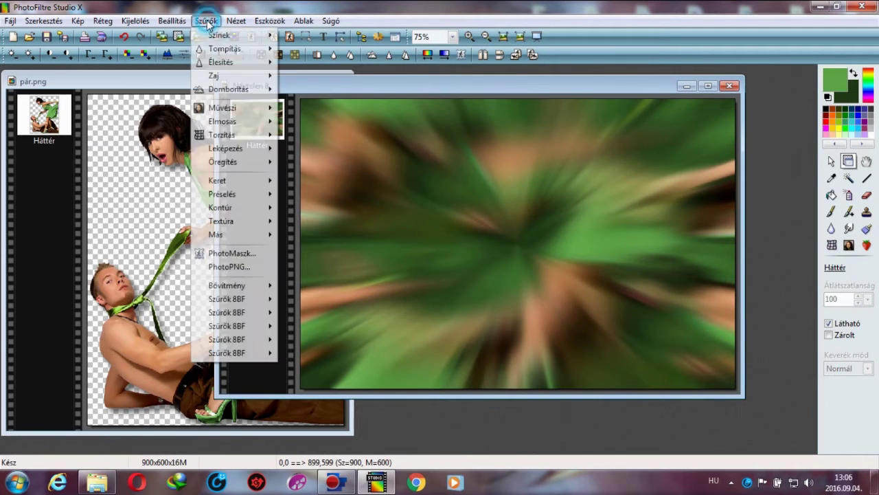
pyautogui.moveTo(227, 92)
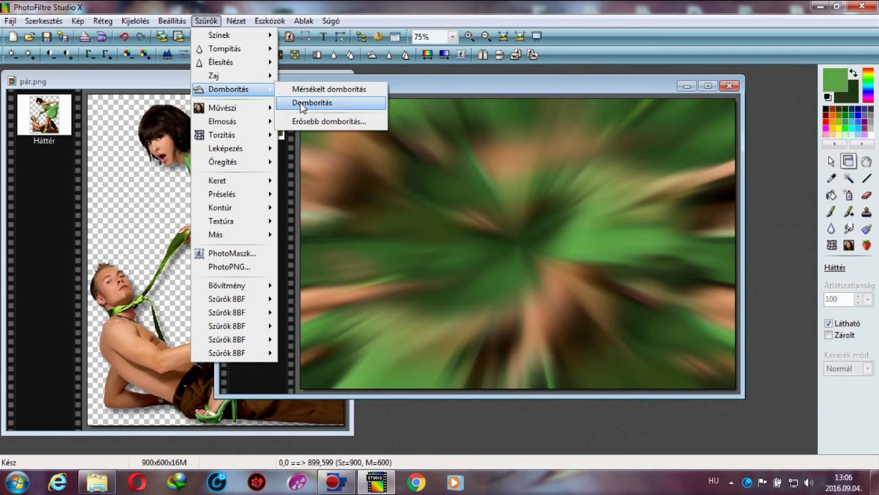
pyautogui.click(300, 103)
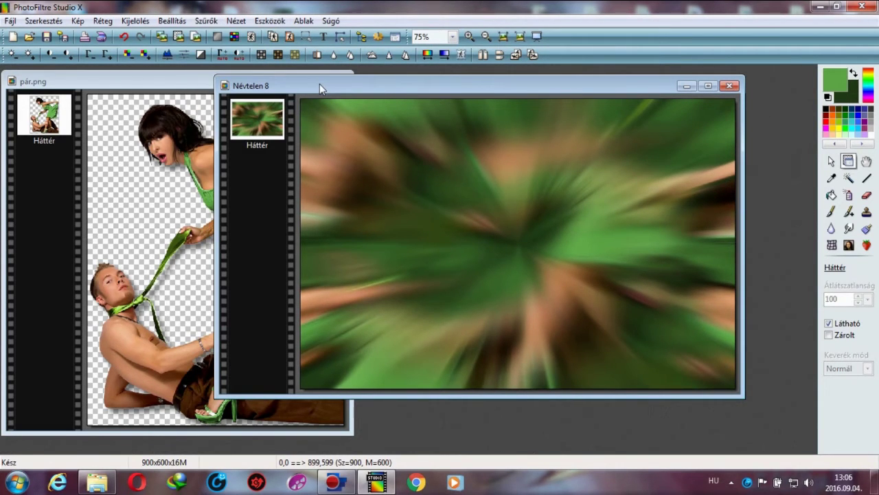
# - Minimize the pár.png window and open the flower ornament disz.png from the 24 Lecke folder
pyautogui.click(199, 83)
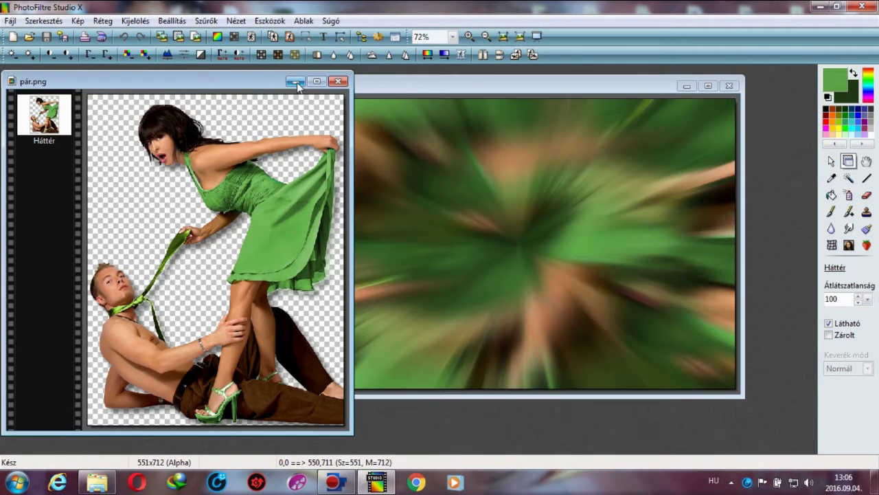
pyautogui.click(296, 81)
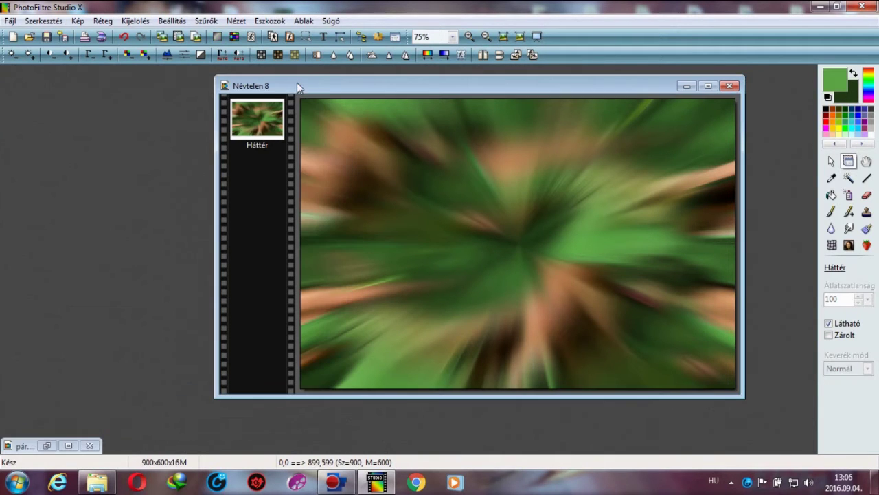
pyautogui.click(29, 37)
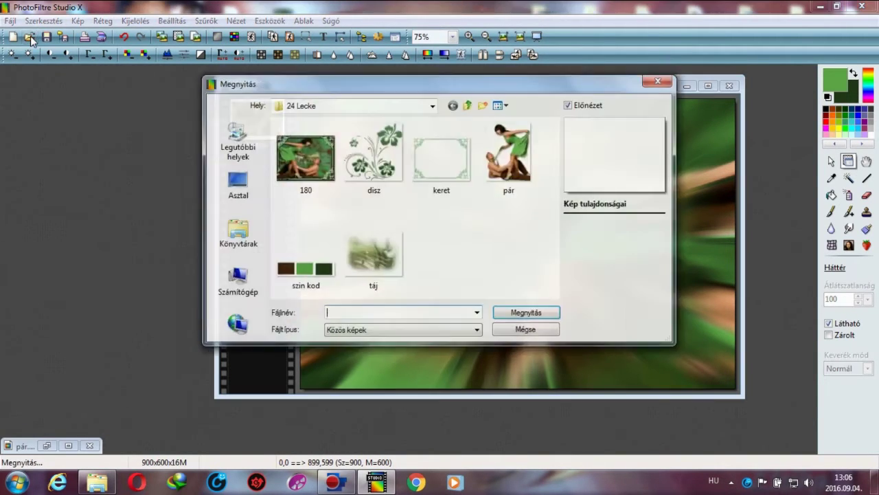
pyautogui.click(382, 166)
pyautogui.click(519, 312)
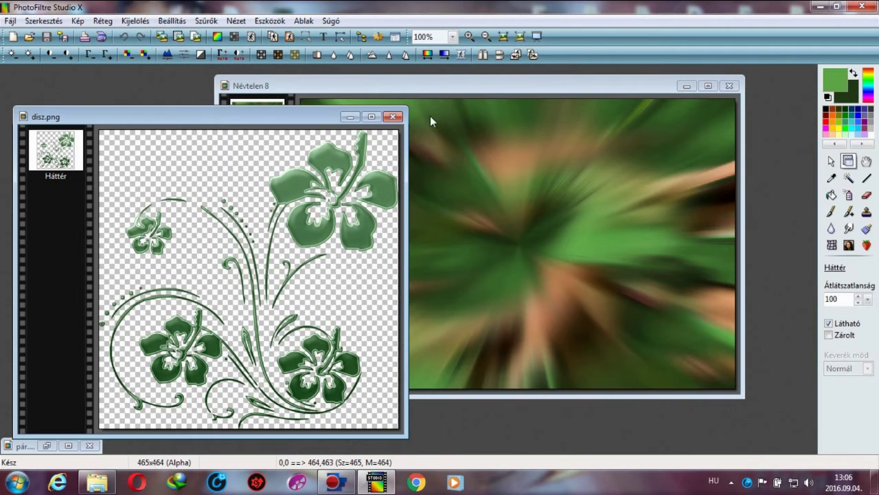
# - Copy the flower ornament into the blurred background image as a new layer and move it to the upper-left area at X -59, Y 0
pyautogui.click(433, 88)
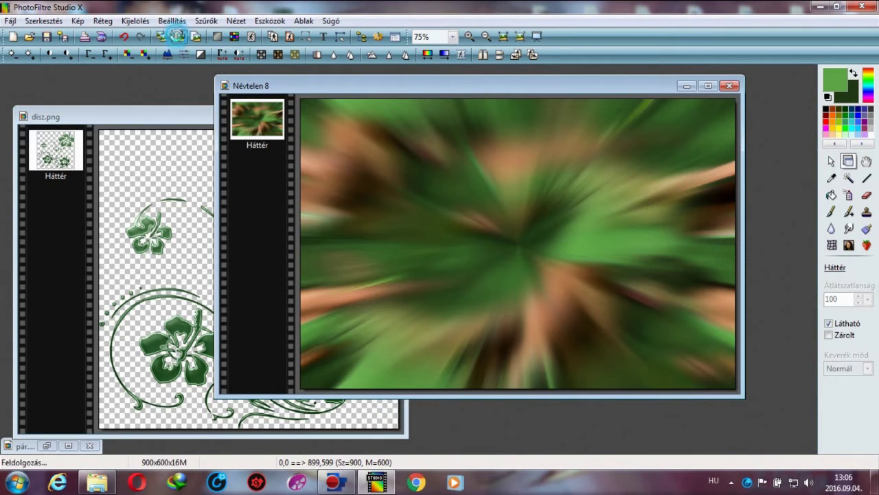
pyautogui.click(178, 36)
pyautogui.moveTo(450, 297); pyautogui.dragTo(317, 264)
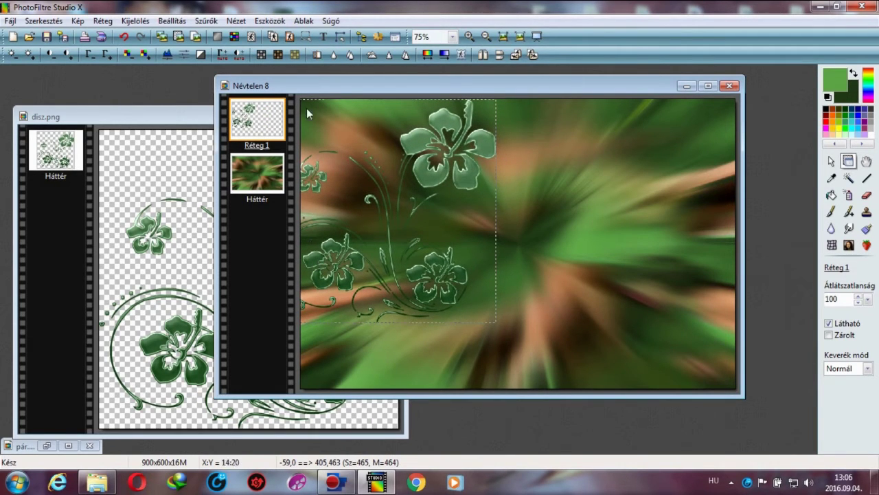
# - Duplicate the flower ornament layer and flip the copy horizontally
pyautogui.rightClick(250, 120)
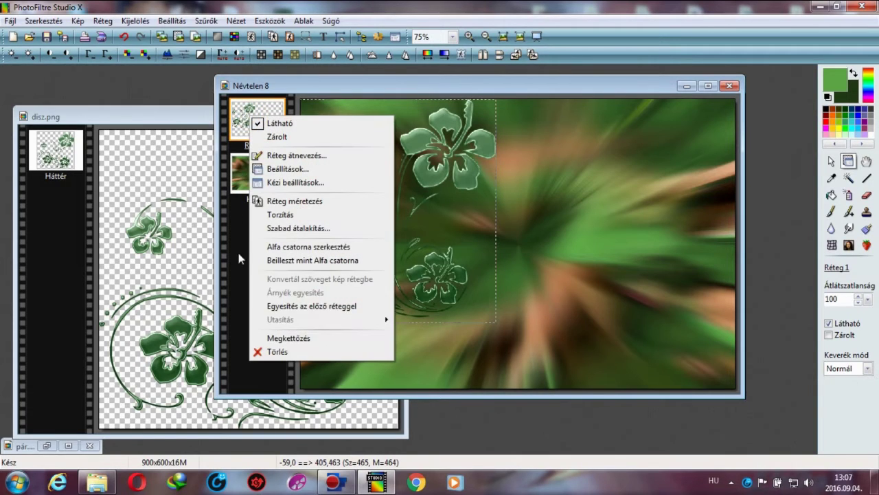
pyautogui.click(282, 338)
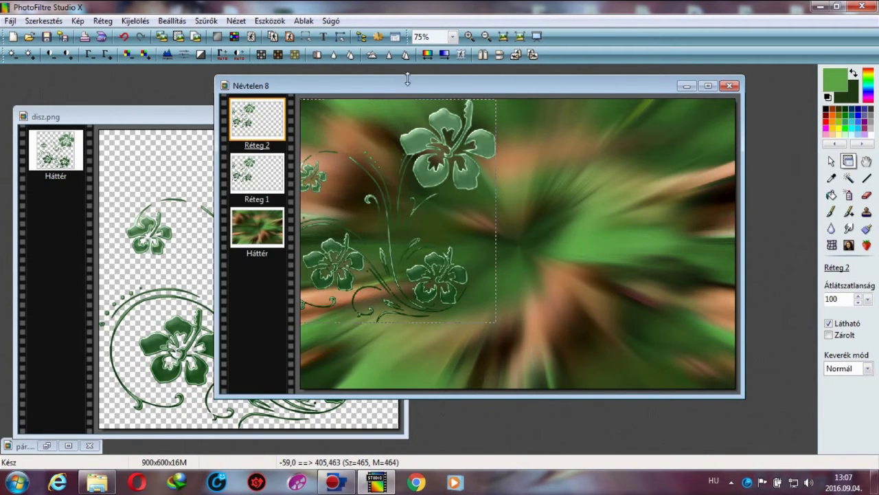
pyautogui.click(484, 55)
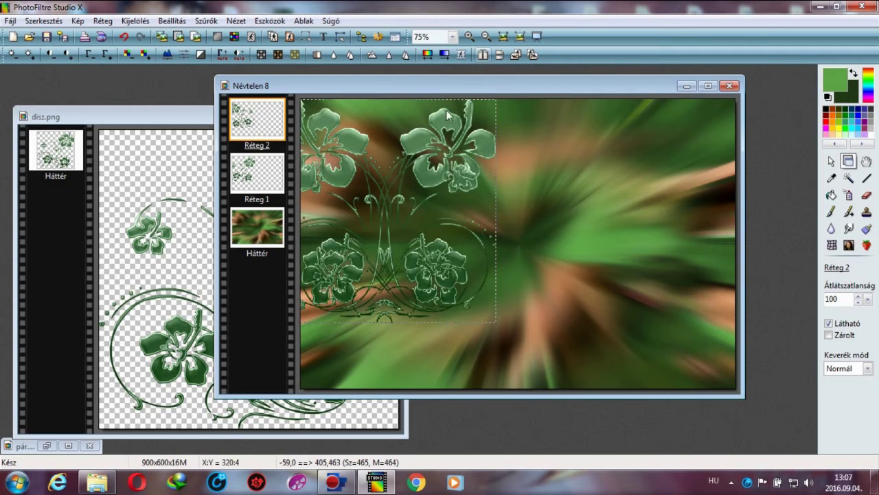
# - Move the mirrored ornament beside the original at about X 405, Y 1, and merge it with the layer below
pyautogui.moveTo(343, 142); pyautogui.dragTo(572, 143)
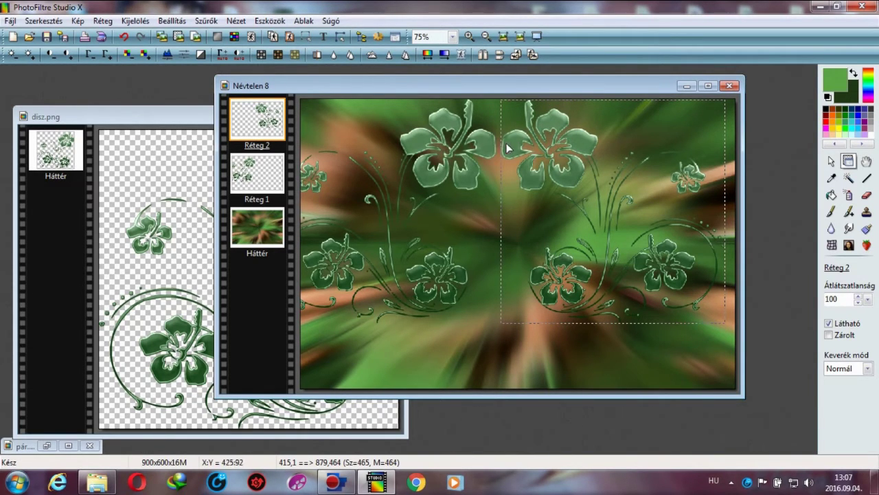
pyautogui.moveTo(512, 147); pyautogui.dragTo(506, 146)
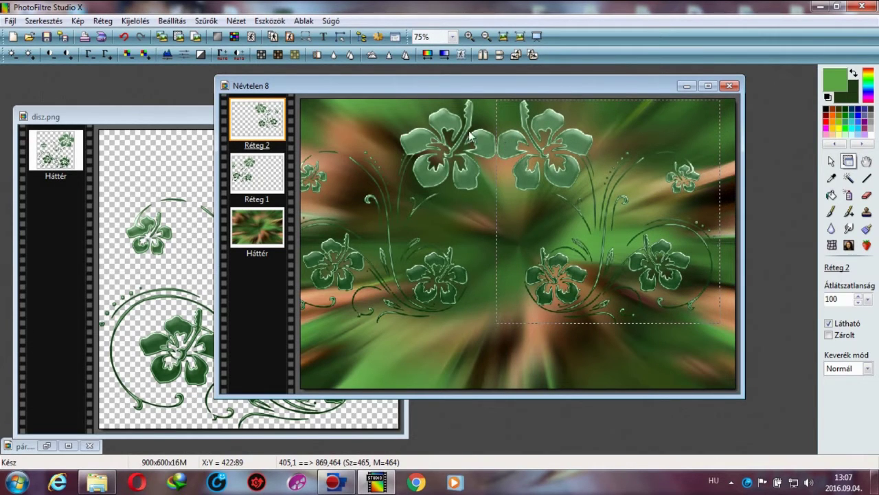
pyautogui.rightClick(259, 115)
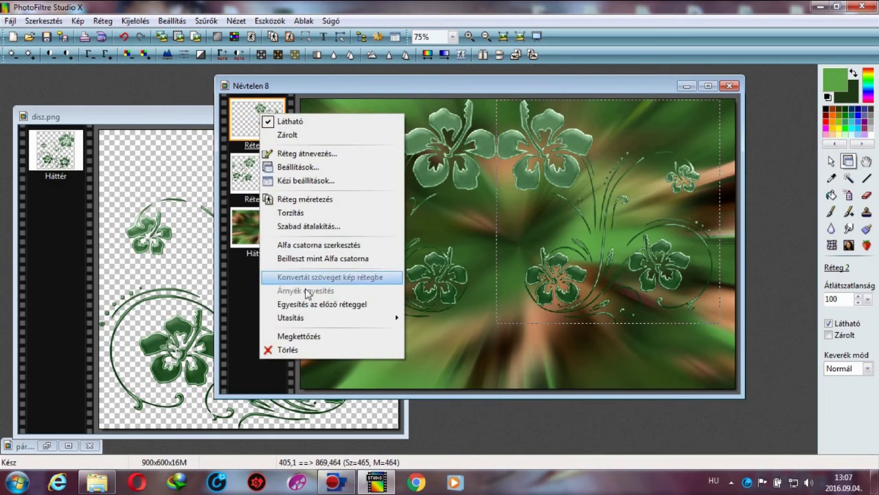
pyautogui.click(314, 302)
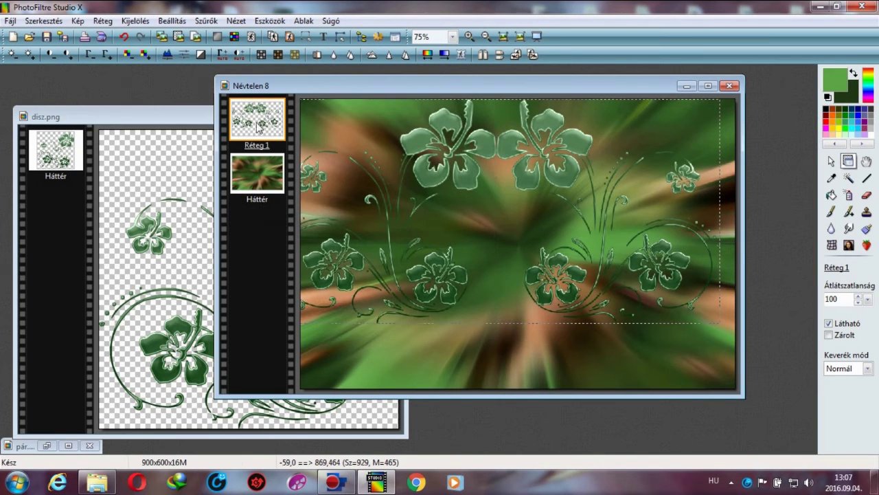
# - Squash the merged flower ornament layer vertically to about 223 px high, keeping its width, and apply the scaling
pyautogui.rightClick(257, 124)
pyautogui.click(303, 208)
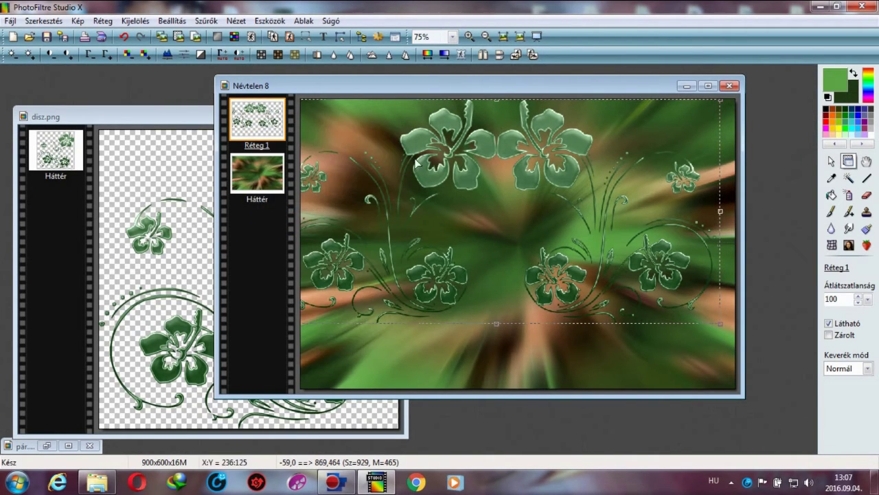
pyautogui.rightClick(416, 163)
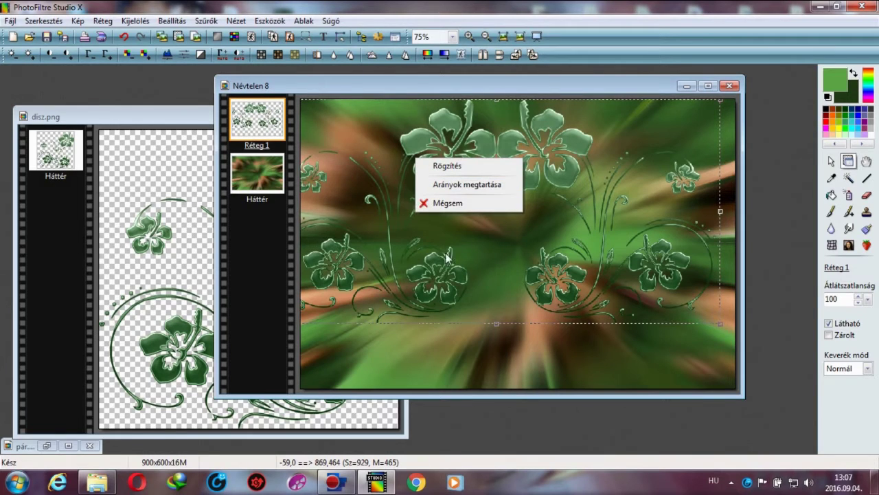
pyautogui.click(496, 323)
pyautogui.moveTo(496, 323); pyautogui.dragTo(505, 206)
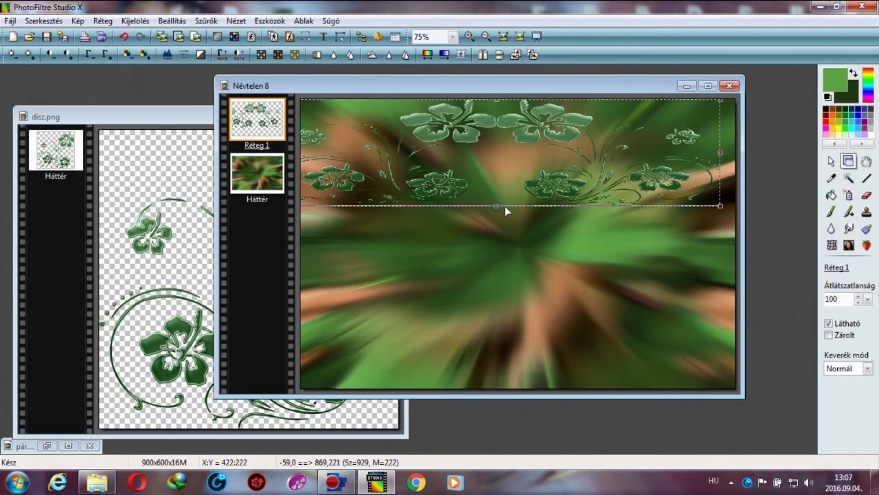
pyautogui.rightClick(514, 153)
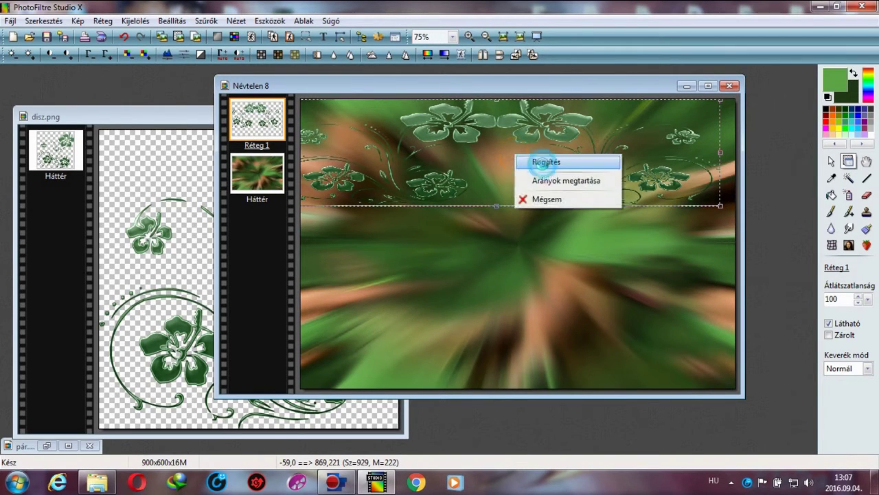
pyautogui.click(541, 164)
# - Duplicate the ornament layer, flip the copy vertically and move it to the image's lower edge at about X -30, Y 374
pyautogui.rightClick(259, 122)
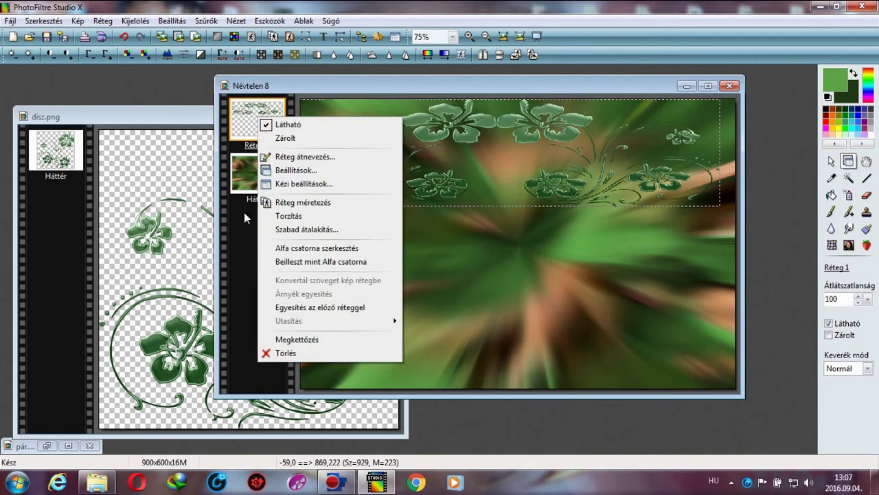
pyautogui.click(291, 340)
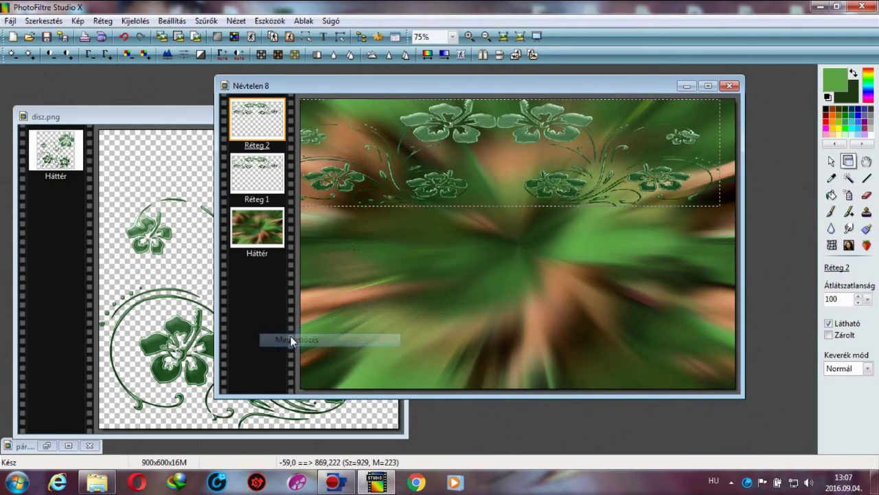
pyautogui.click(499, 55)
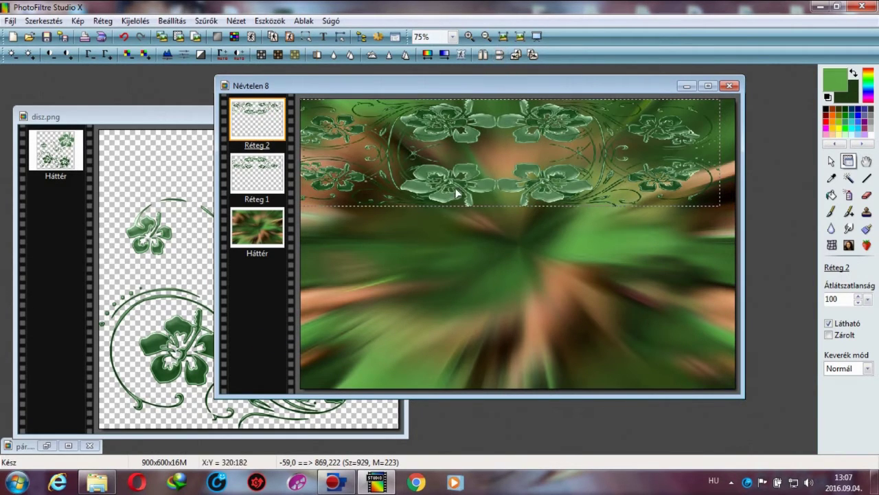
pyautogui.moveTo(446, 198); pyautogui.dragTo(462, 377)
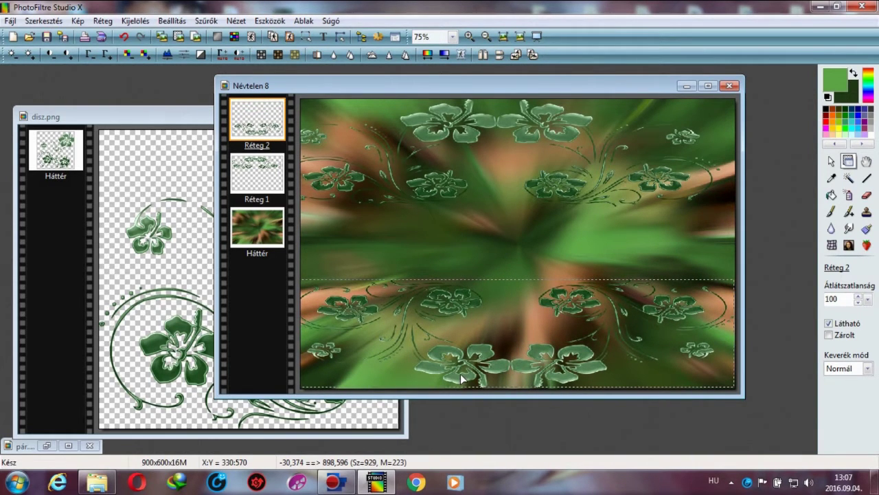
# - Shift the upper ornament layer slightly sideways along the image's upper edge and center it horizontally
pyautogui.moveTo(539, 191); pyautogui.dragTo(555, 192)
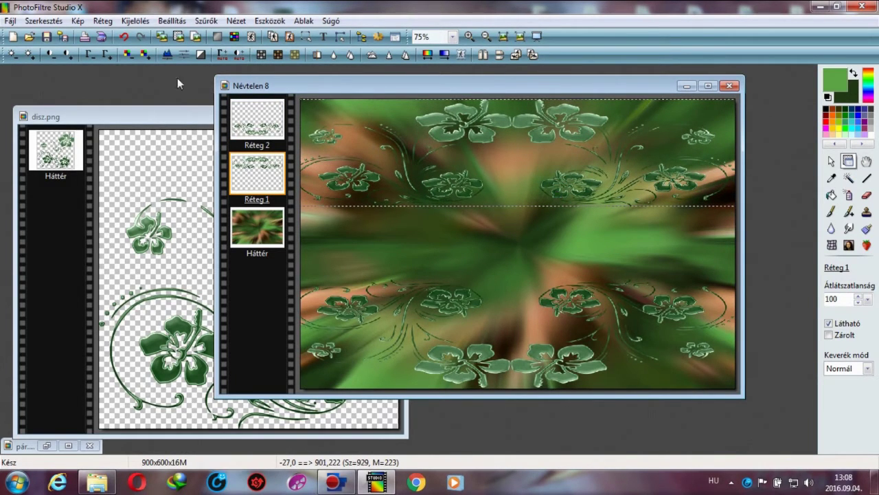
pyautogui.click(105, 24)
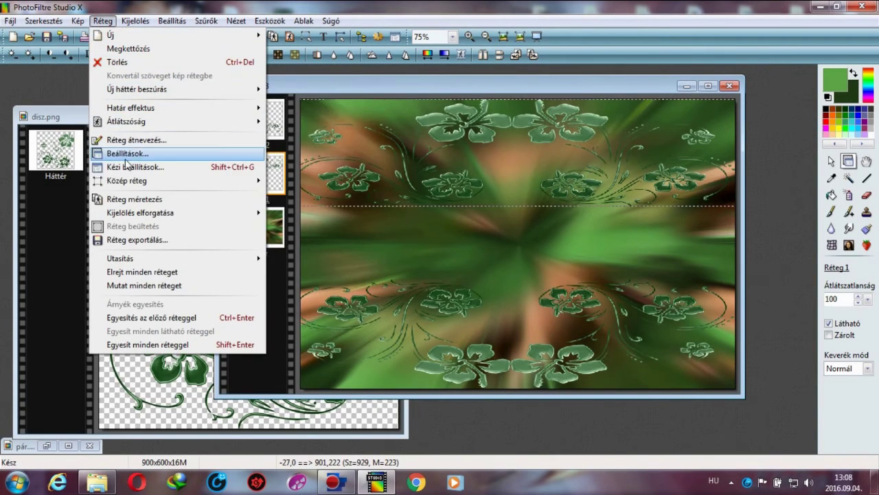
pyautogui.moveTo(133, 186)
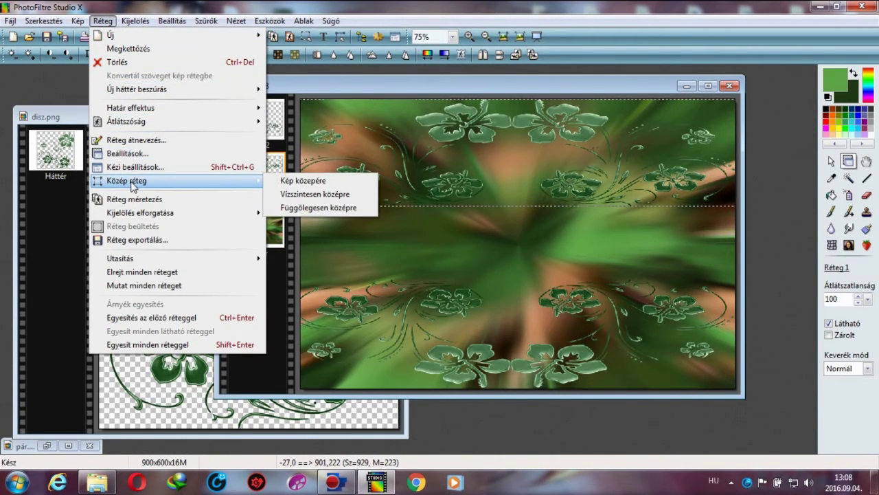
pyautogui.click(303, 195)
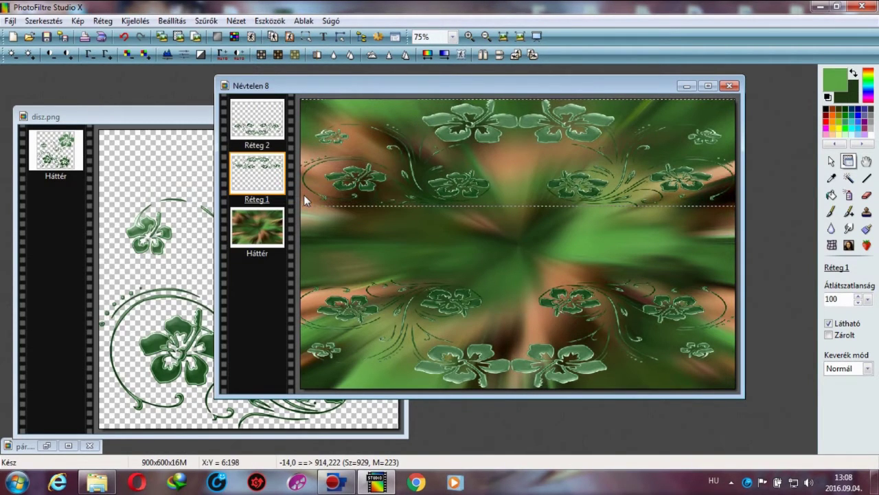
# - Center the lower ornament layer horizontally in the image and merge it with the upper ornament layer
pyautogui.click(424, 366)
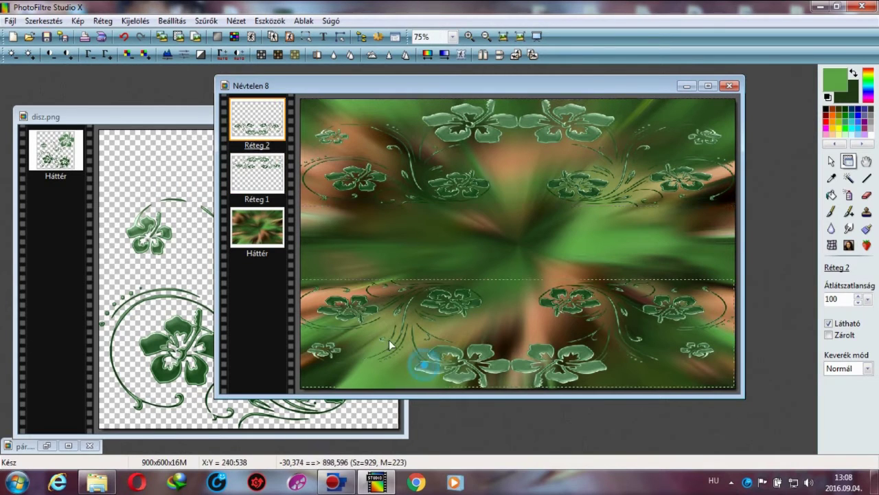
pyautogui.click(102, 20)
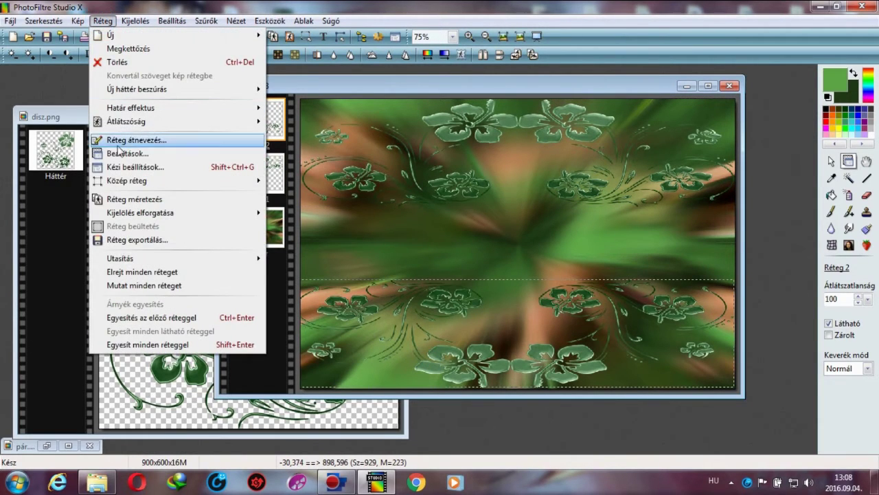
pyautogui.moveTo(127, 186)
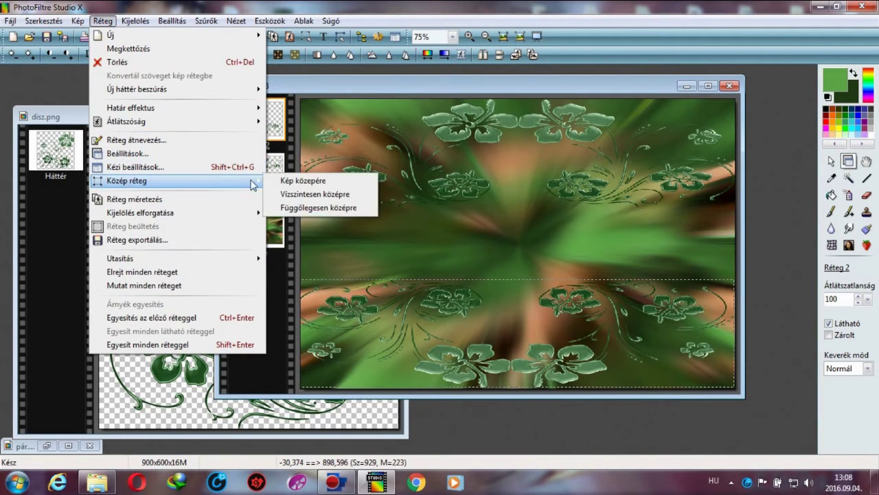
pyautogui.click(307, 194)
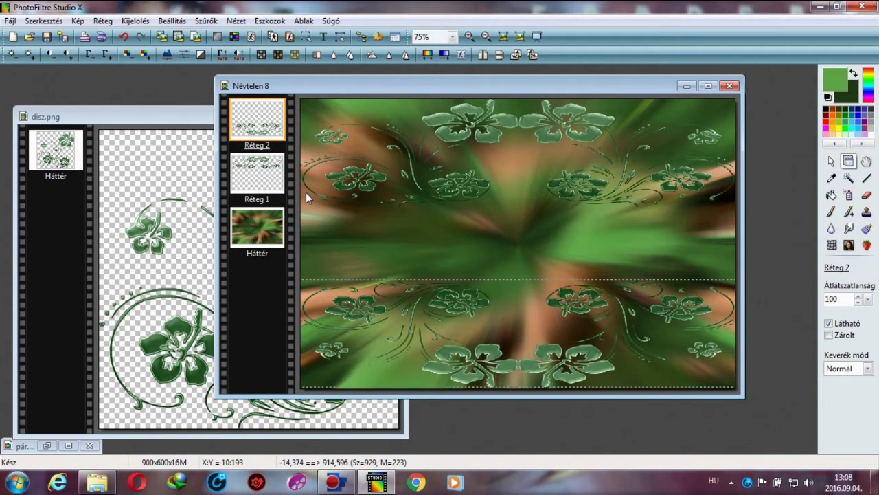
pyautogui.rightClick(258, 111)
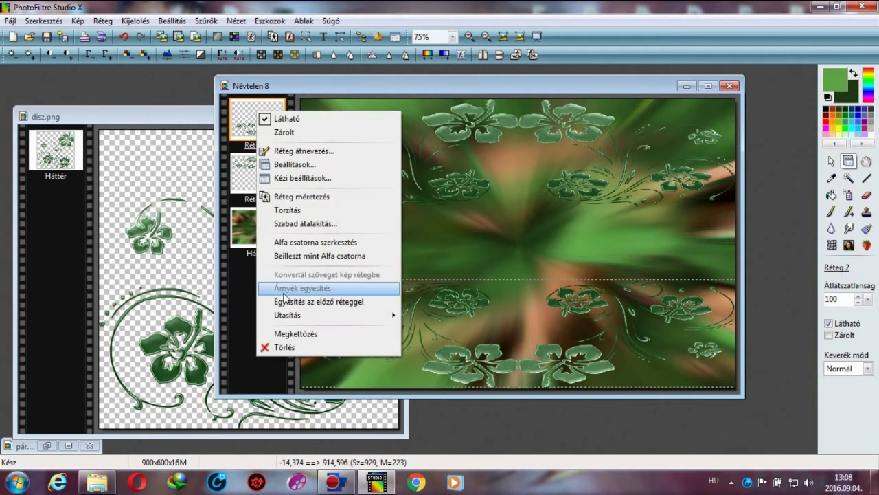
pyautogui.click(336, 301)
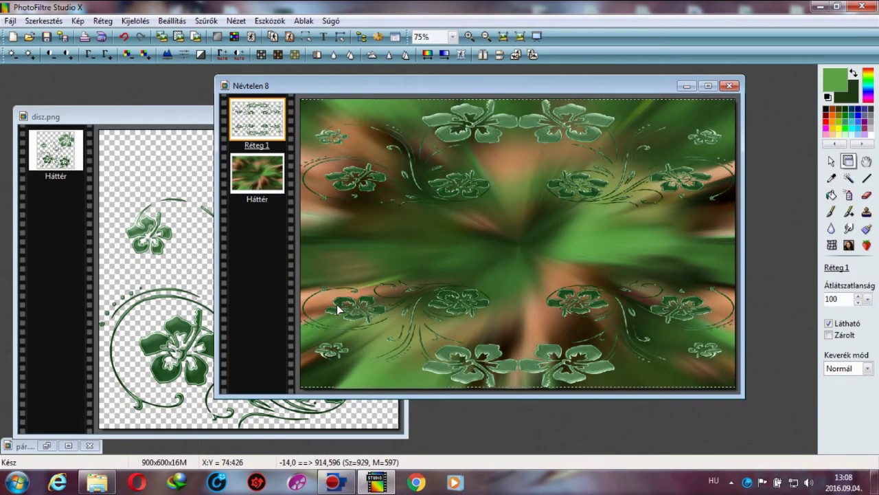
# - Apply the Ellipszis distortion filter to the merged ornament layer and close the disz.png image
pyautogui.click(205, 21)
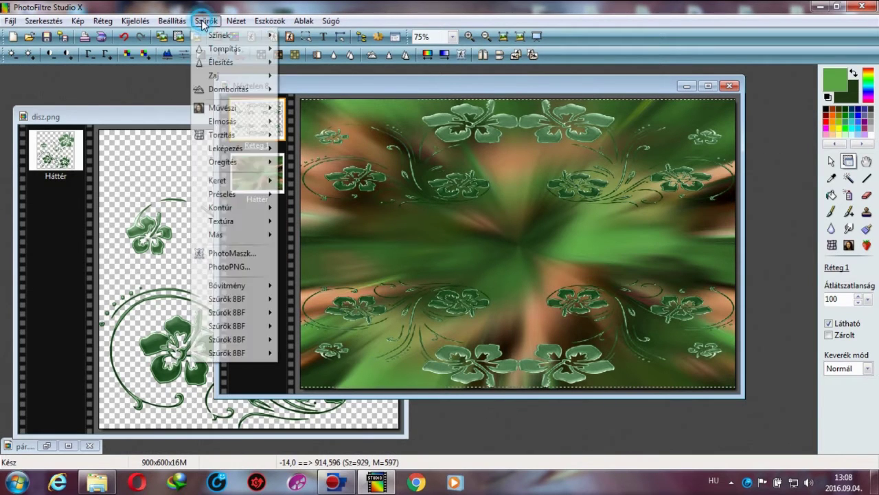
pyautogui.moveTo(215, 141)
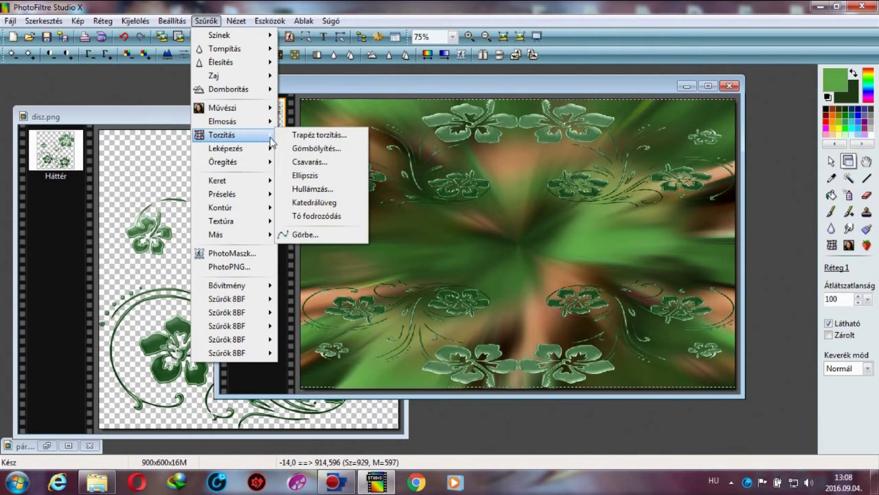
pyautogui.click(316, 175)
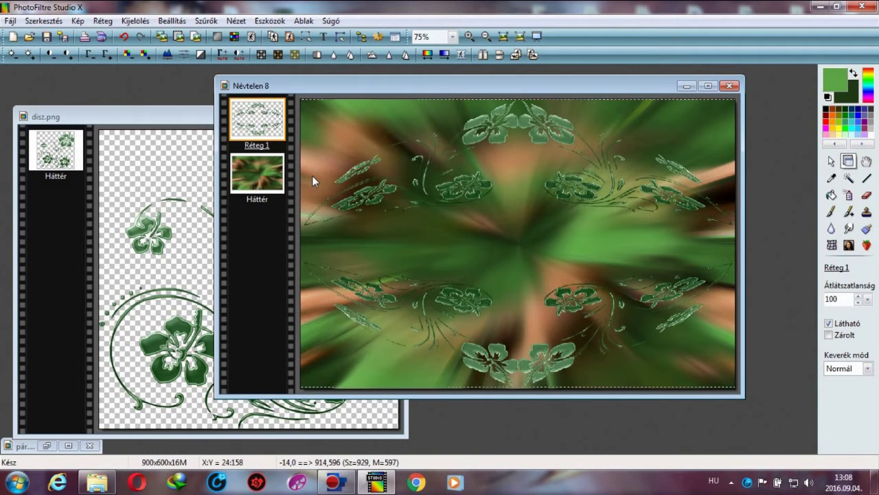
pyautogui.click(163, 118)
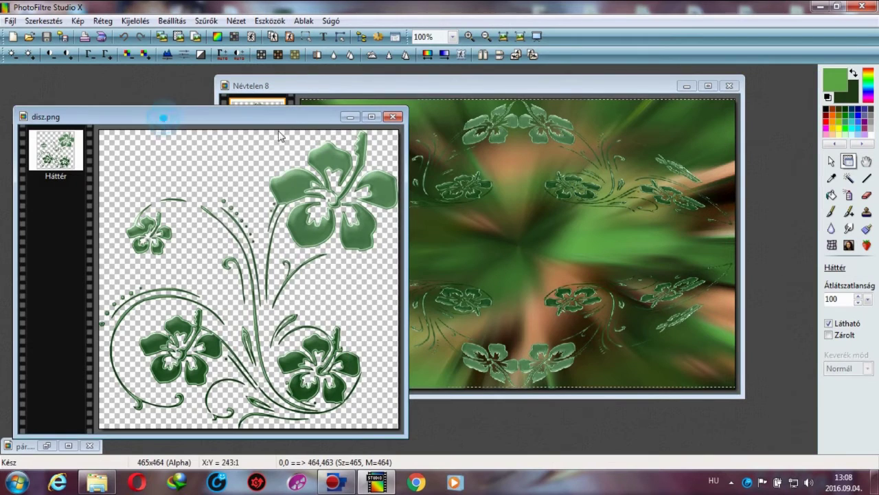
pyautogui.click(393, 117)
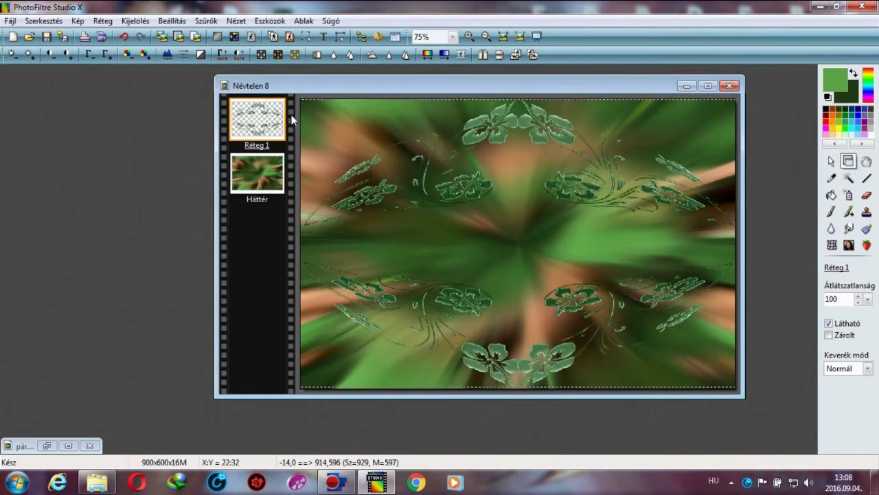
# - Sharpen the ornament layer with the Mikro kontraszt filter at 100% intensity and a 12-pixel radius
pyautogui.click(215, 23)
pyautogui.moveTo(226, 62)
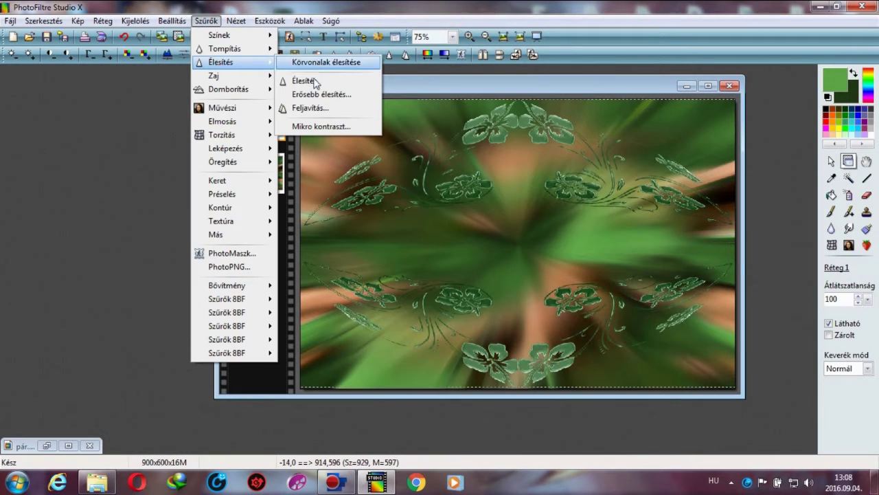
pyautogui.click(314, 128)
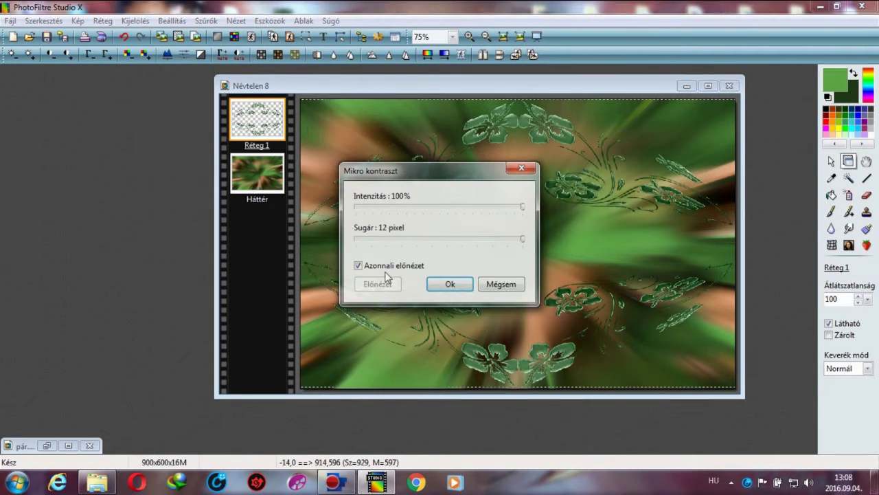
pyautogui.click(447, 294)
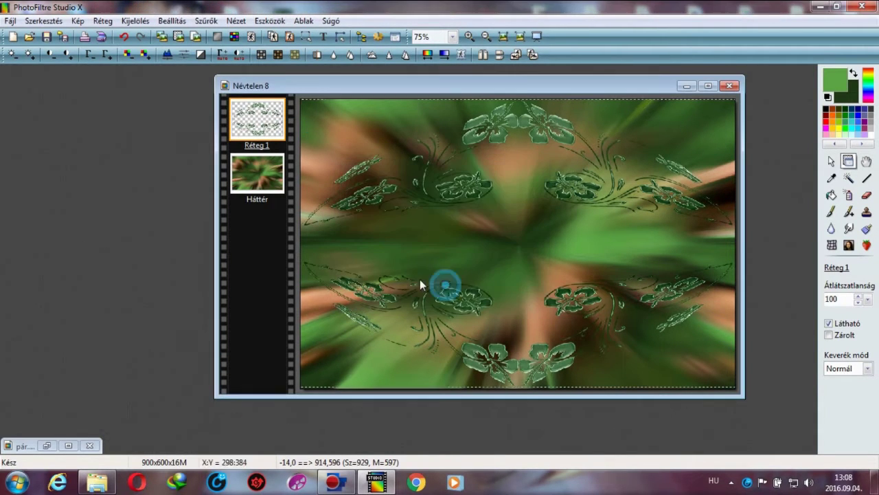
# - Enable a black shadow on the ornament layer with X and Y offsets of 2
pyautogui.rightClick(257, 119)
pyautogui.click(283, 171)
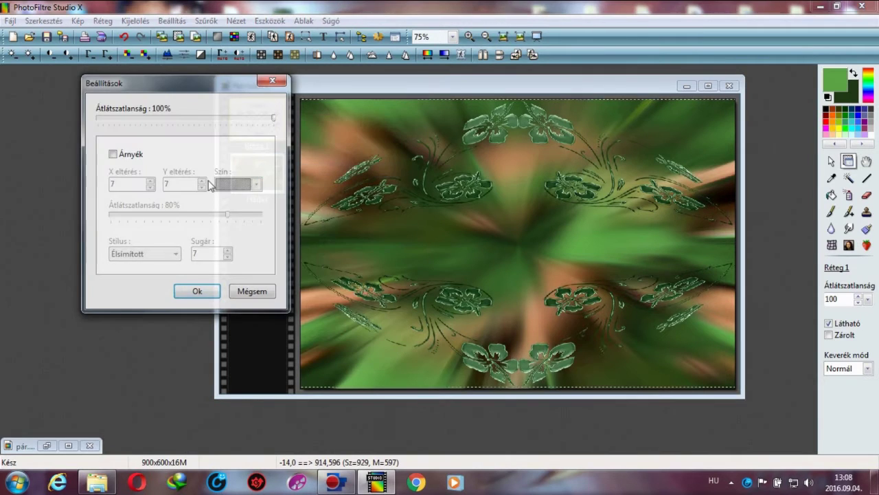
pyautogui.click(123, 155)
pyautogui.doubleClick(114, 184)
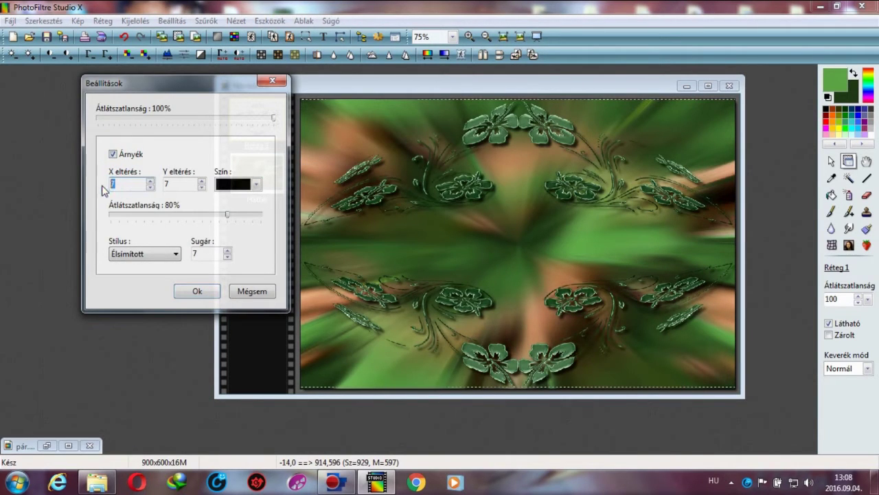
pyautogui.write('2')
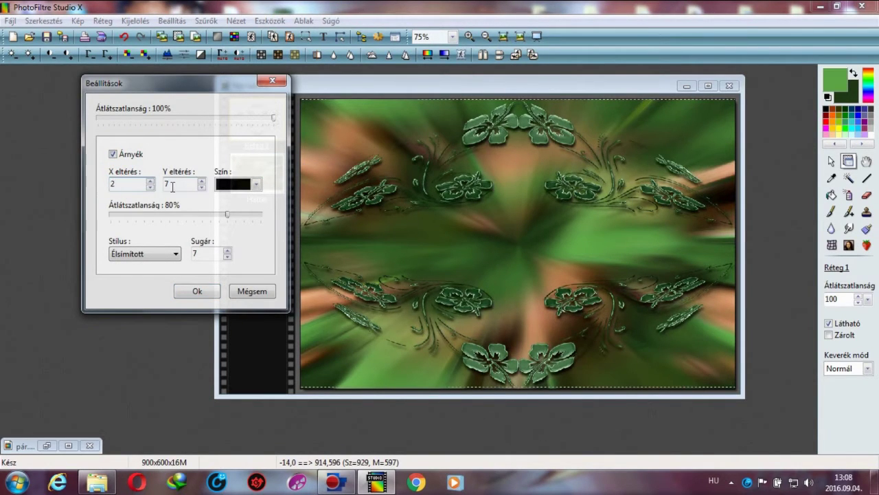
pyautogui.doubleClick(173, 184)
pyautogui.write('2')
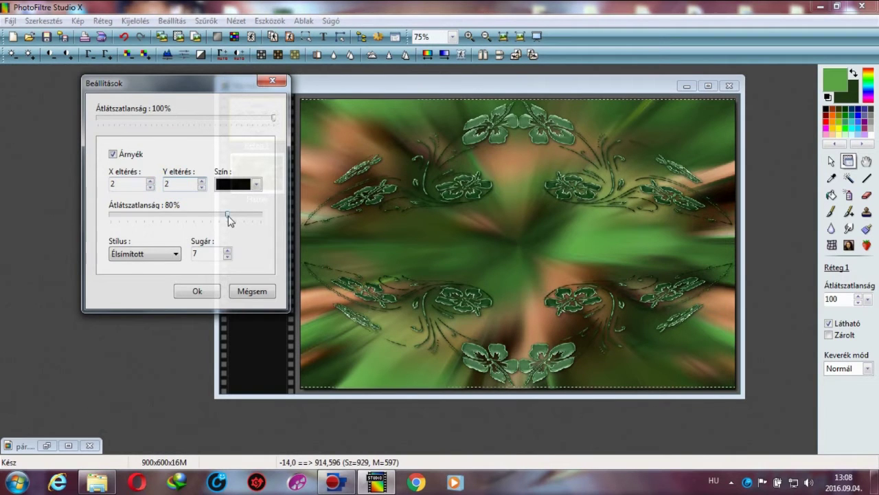
# - Set the shadow's opacity to 100% and its radius to 1, and merge the shadow into the ornament layer
pyautogui.moveTo(228, 215); pyautogui.dragTo(271, 218)
pyautogui.doubleClick(202, 252)
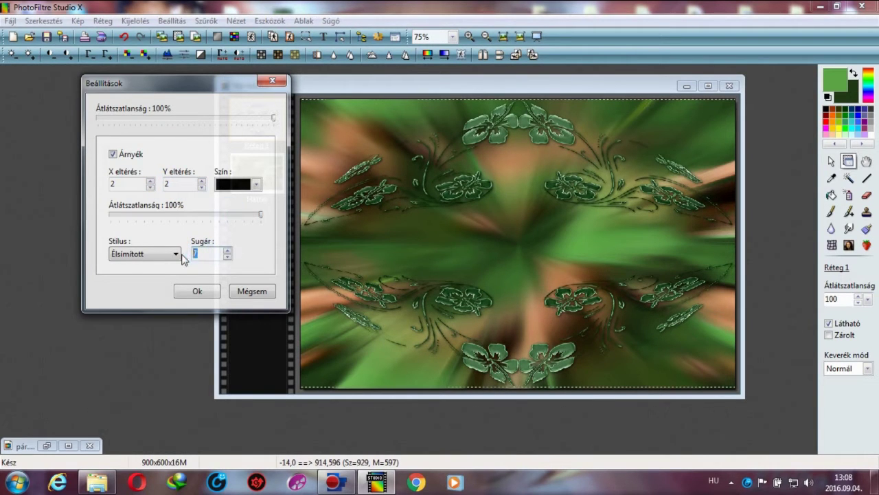
pyautogui.write('1')
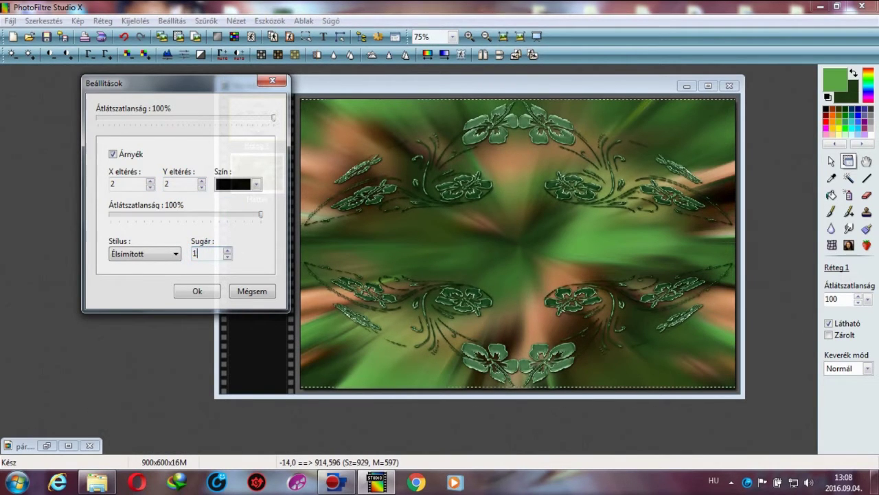
pyautogui.click(203, 291)
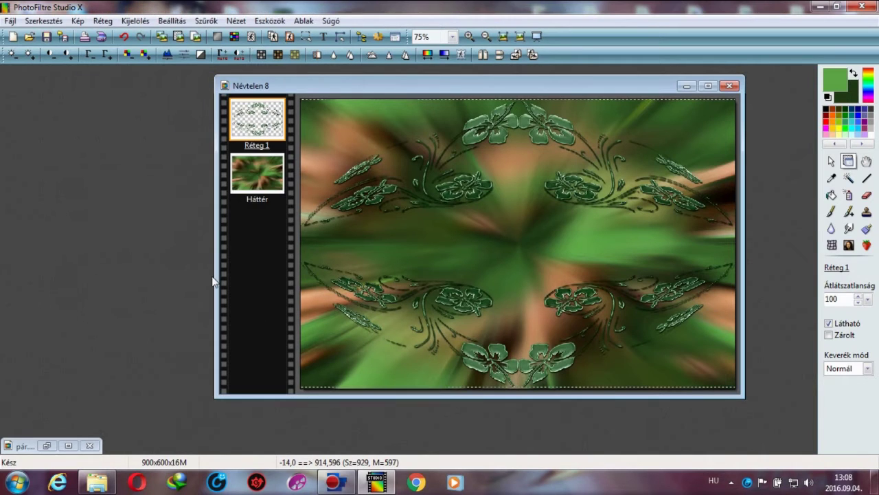
pyautogui.rightClick(245, 131)
pyautogui.click(270, 304)
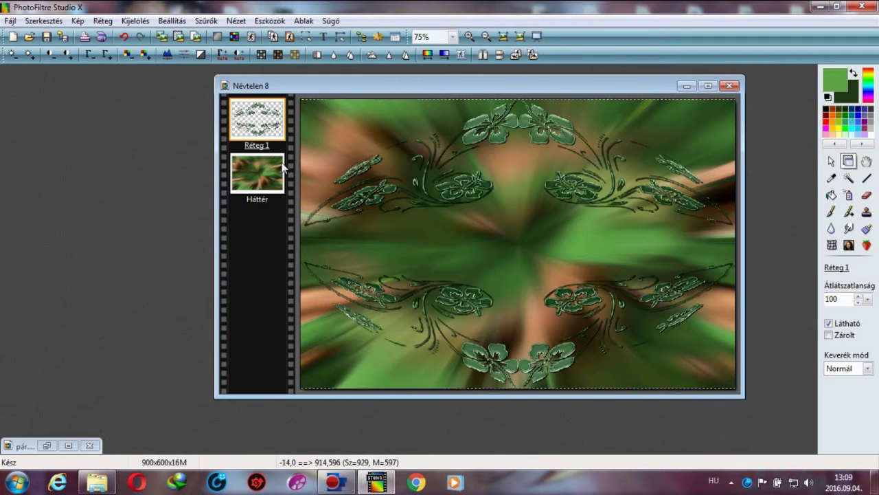
# - Apply the Homokkő texture to the ornament layer and soften it with the Tompítás filter
pyautogui.click(206, 20)
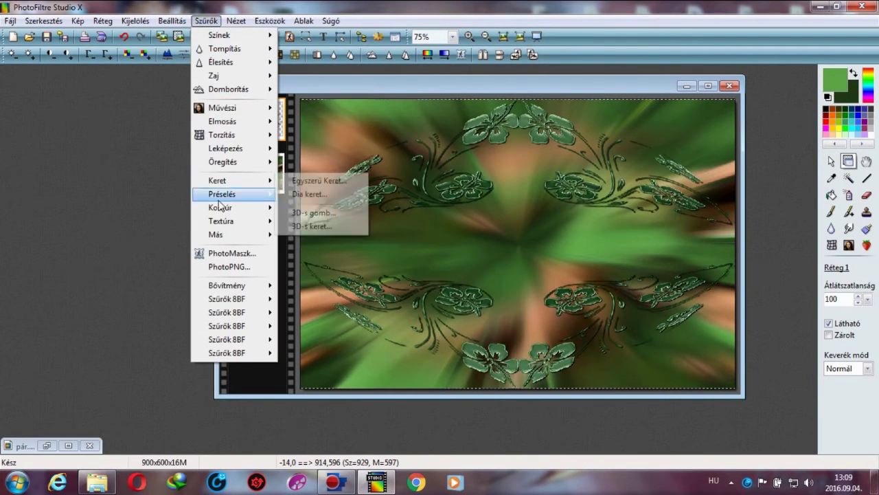
pyautogui.moveTo(226, 220)
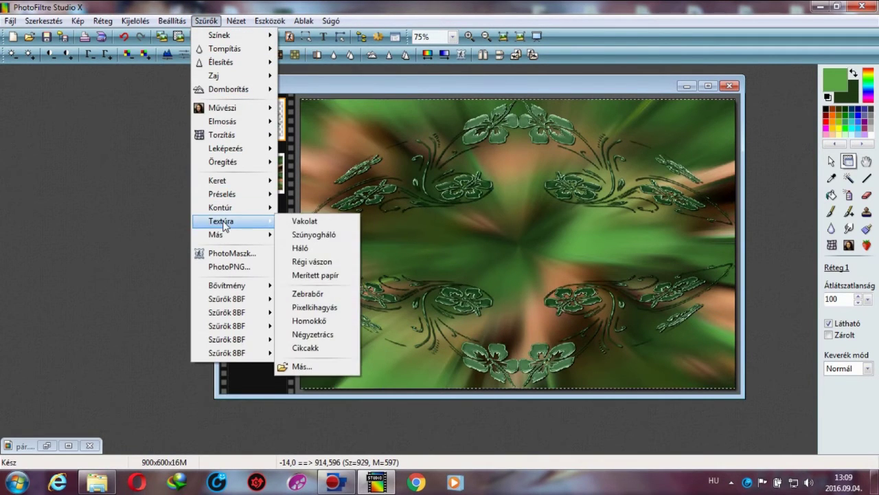
pyautogui.click(322, 320)
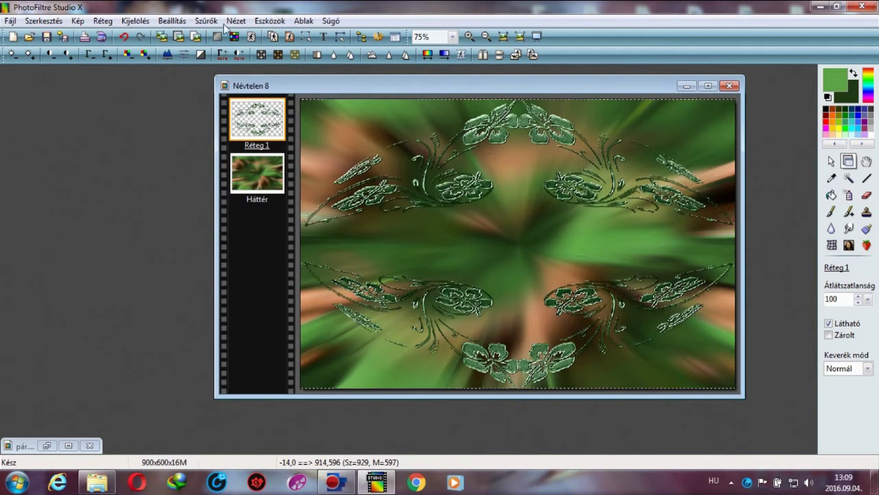
pyautogui.click(206, 21)
pyautogui.moveTo(216, 41)
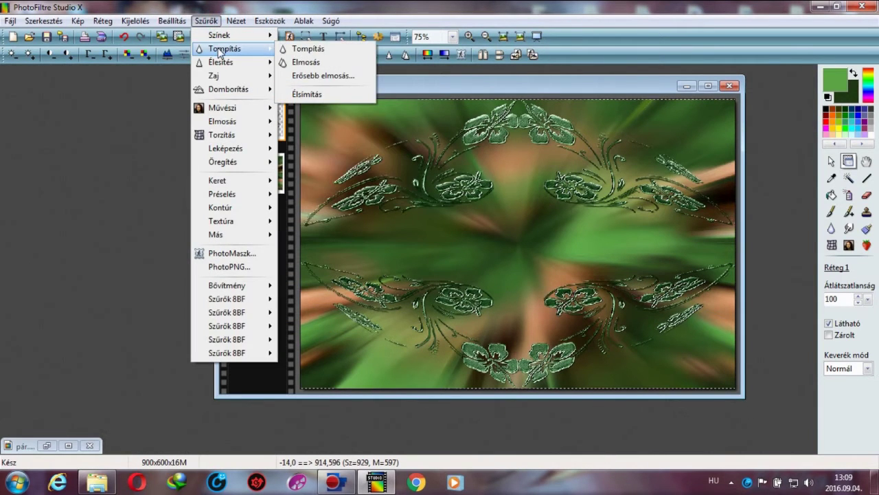
pyautogui.click(302, 49)
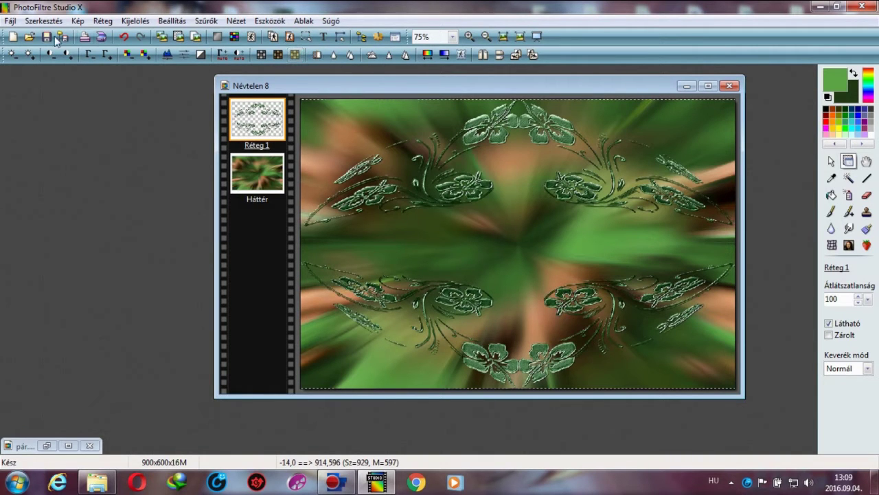
# - Open táj.png, paste a copy as a new layer in Névtelen 8, and move it to the left half at about 27, 82
pyautogui.click(31, 39)
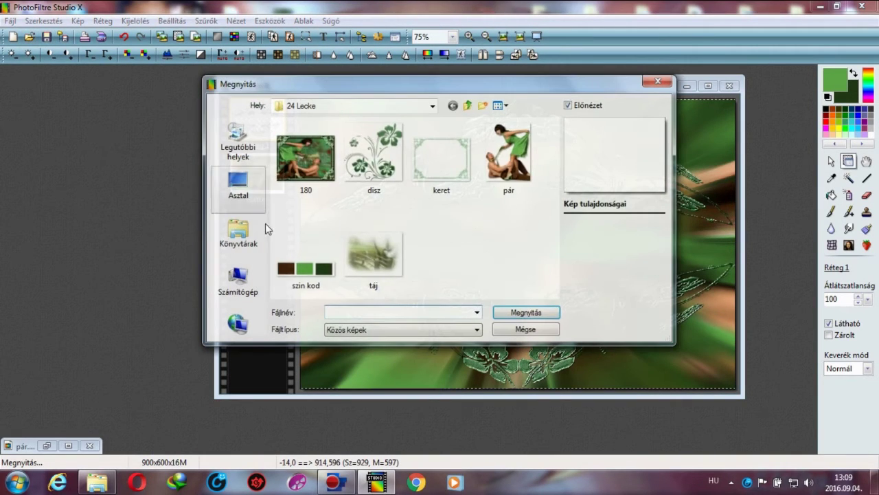
pyautogui.click(371, 259)
pyautogui.click(525, 314)
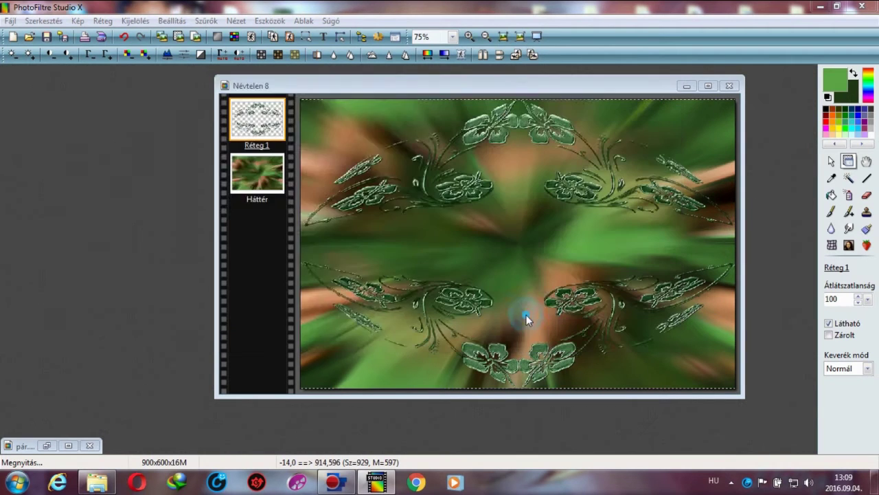
pyautogui.click(162, 38)
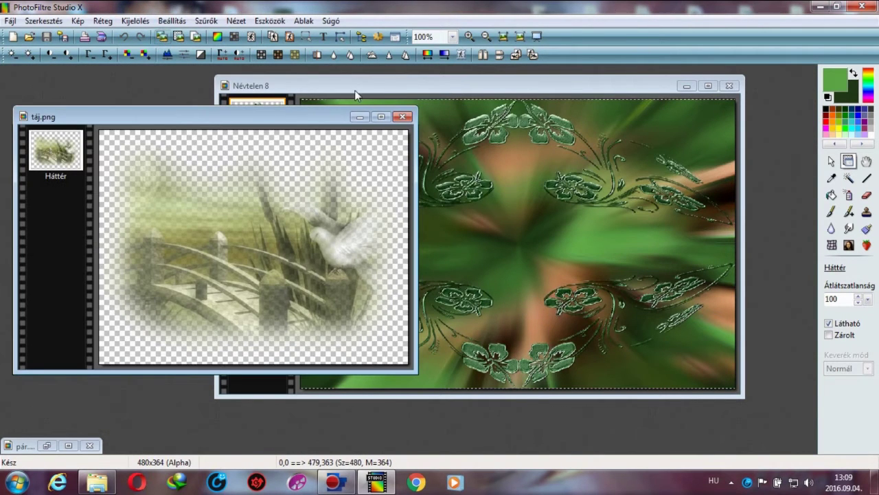
pyautogui.click(374, 85)
pyautogui.click(178, 38)
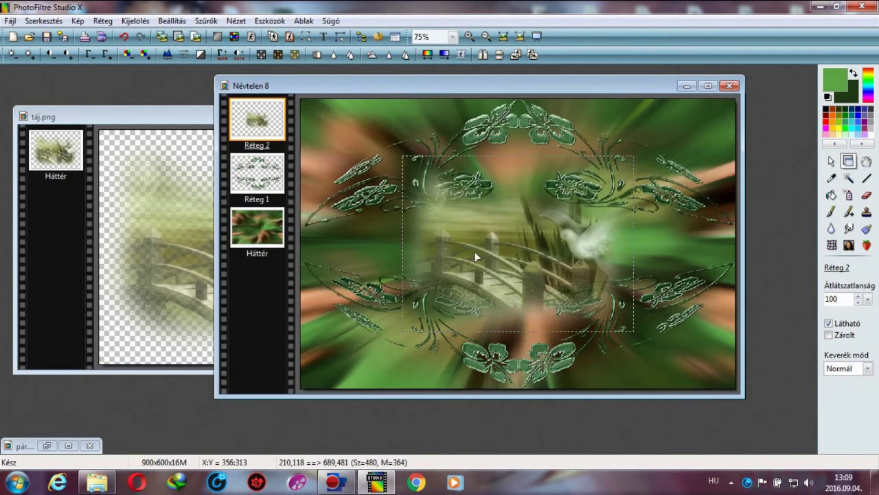
pyautogui.moveTo(480, 255); pyautogui.dragTo(392, 238)
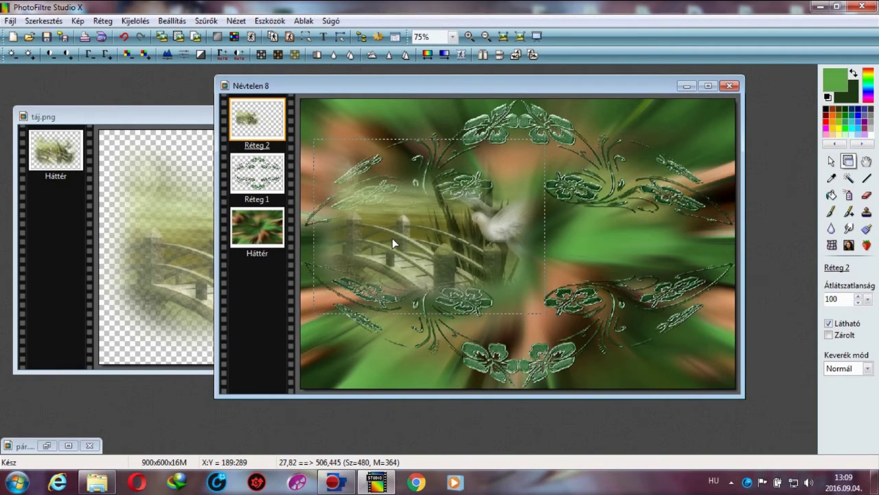
# - Duplicate the landscape layer, flip the copy horizontally, and move it right to about 295, 82 so the two bridges mirror each other
pyautogui.rightClick(257, 116)
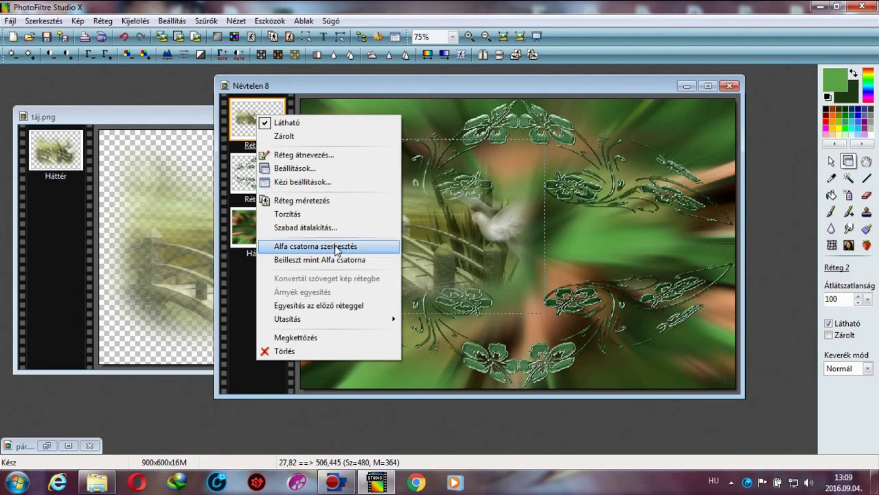
pyautogui.click(311, 338)
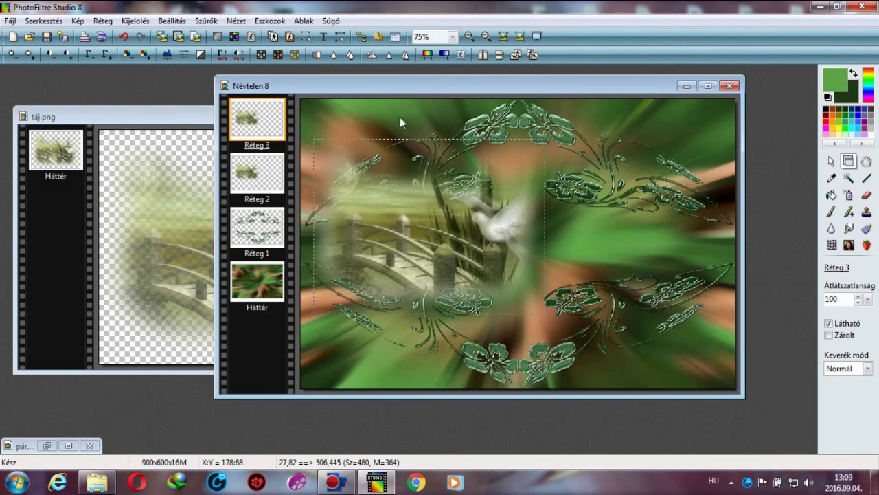
pyautogui.click(482, 56)
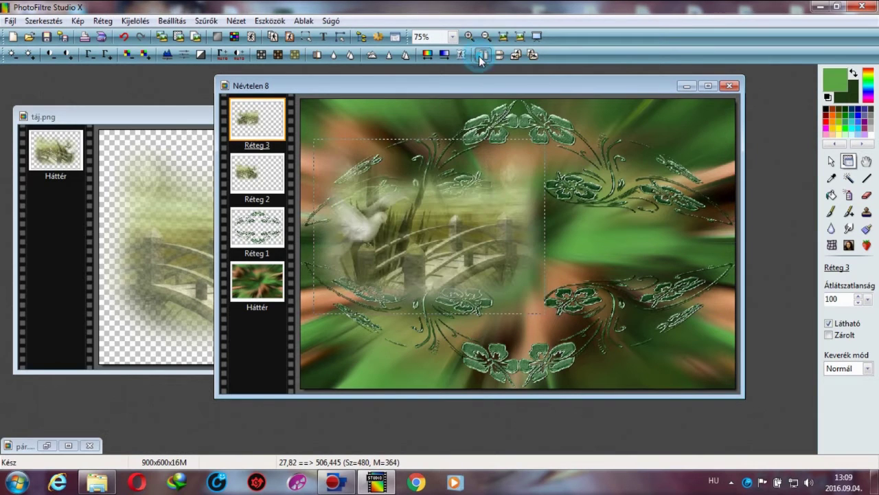
pyautogui.moveTo(353, 231); pyautogui.dragTo(486, 232)
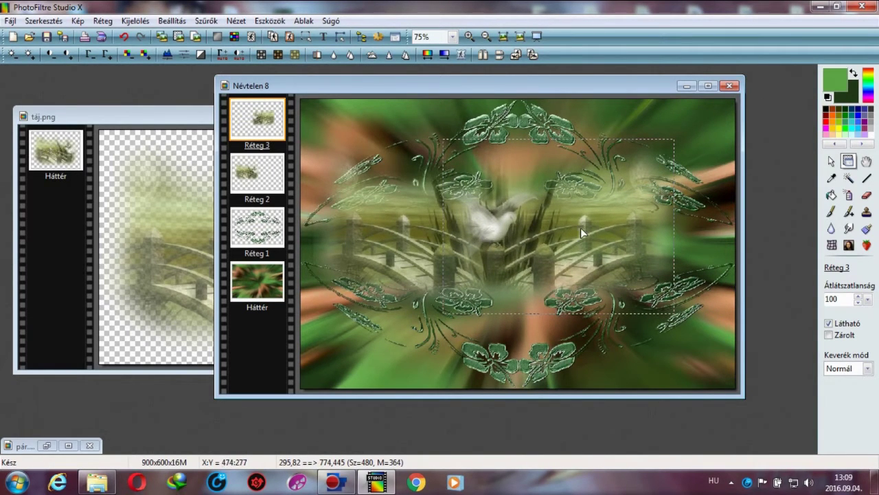
# - Erase the mirrored dove from the duplicated landscape layer with the soft round eraser at size 30
pyautogui.click(867, 195)
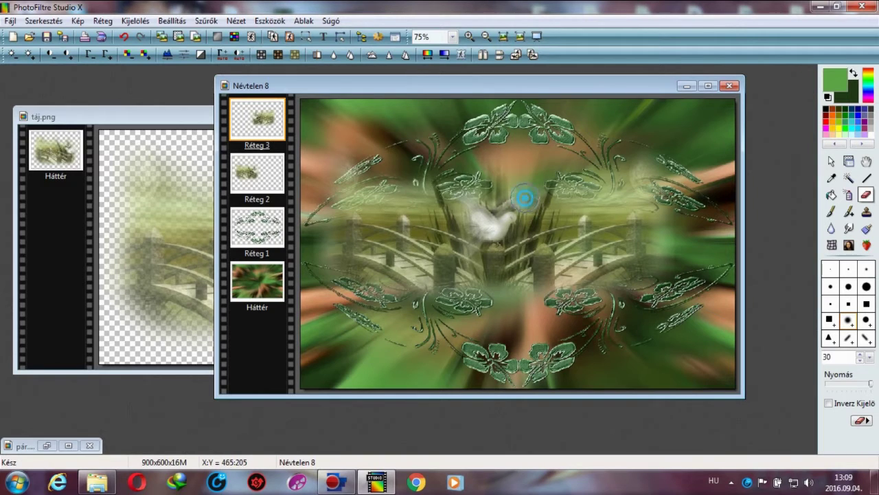
pyautogui.moveTo(516, 199)
pyautogui.mouseDown()
pyautogui.moveTo(492, 292)
pyautogui.moveTo(492, 205)
pyautogui.mouseUp()
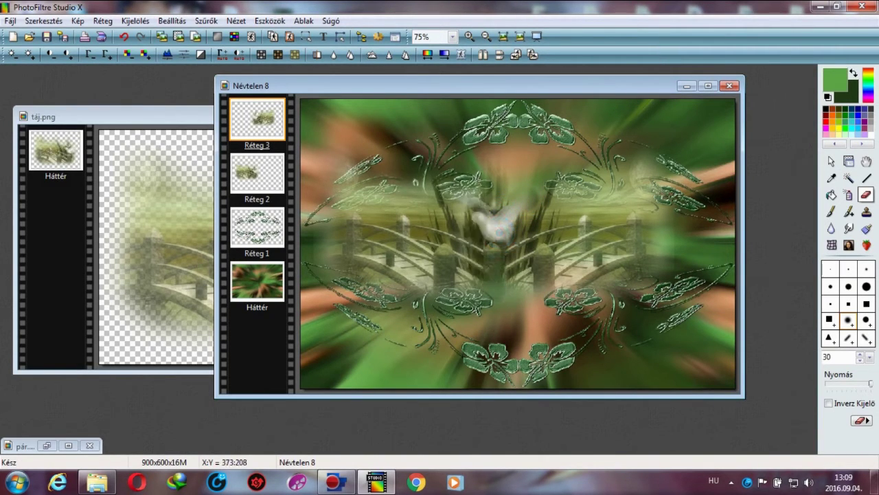
pyautogui.click(481, 255)
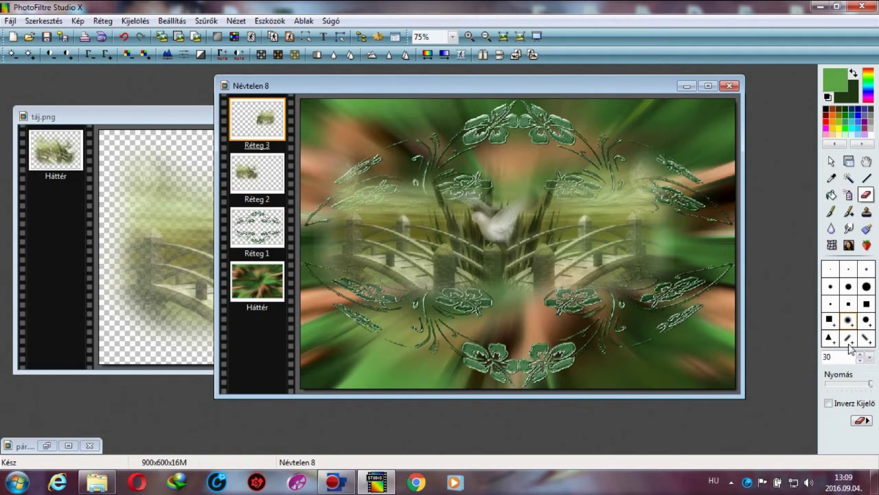
# - Set the eraser size to 50 and erase the mirrored landscape around the original dove and along its faded outer edge
pyautogui.click(871, 358)
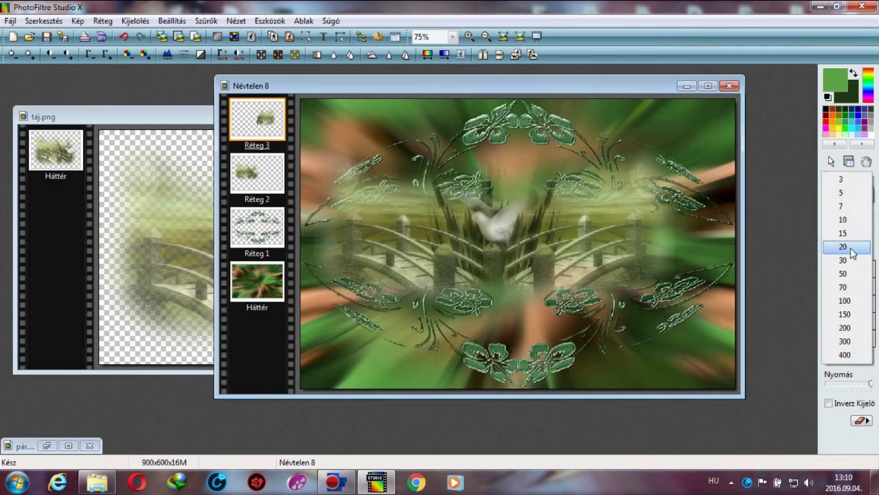
pyautogui.click(850, 274)
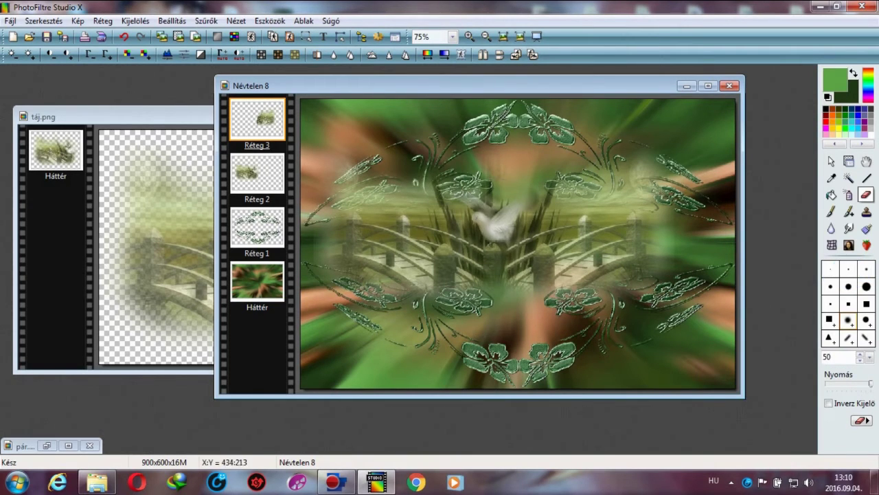
pyautogui.moveTo(522, 172)
pyautogui.mouseDown()
pyautogui.moveTo(535, 197)
pyautogui.moveTo(491, 206)
pyautogui.moveTo(505, 211)
pyautogui.mouseUp()
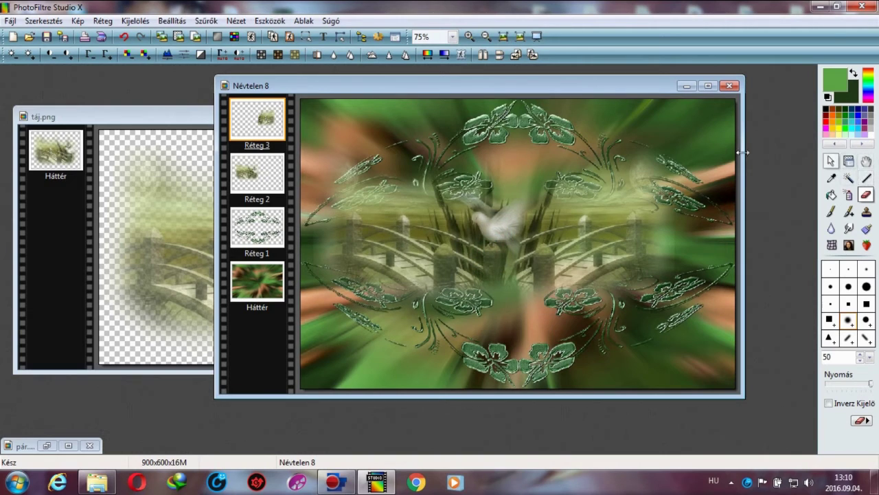
pyautogui.moveTo(652, 162)
pyautogui.mouseDown()
pyautogui.moveTo(643, 160)
pyautogui.moveTo(636, 189)
pyautogui.moveTo(686, 183)
pyautogui.moveTo(676, 199)
pyautogui.moveTo(673, 268)
pyautogui.moveTo(650, 295)
pyautogui.moveTo(584, 314)
pyautogui.moveTo(572, 331)
pyautogui.moveTo(625, 314)
pyautogui.moveTo(673, 261)
pyautogui.moveTo(670, 212)
pyautogui.moveTo(669, 247)
pyautogui.moveTo(642, 305)
pyautogui.moveTo(560, 344)
pyautogui.mouseUp()
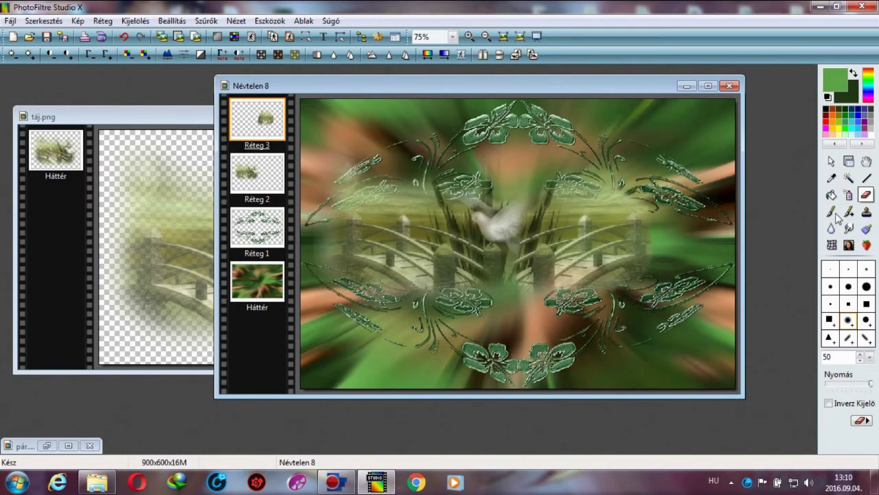
# - Move Réteg 2 above Réteg 3, merge the two landscape layers, and shift the merged layer to about 65, 87
pyautogui.click(848, 161)
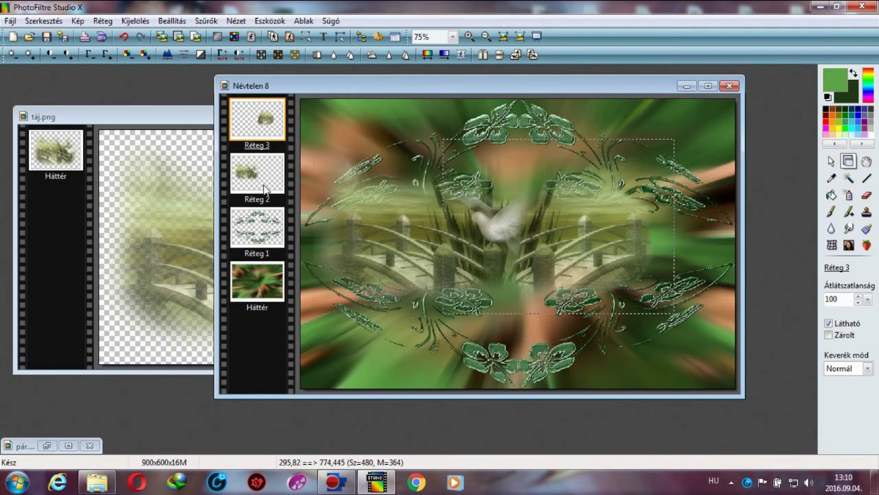
pyautogui.click(264, 191)
pyautogui.moveTo(264, 135); pyautogui.dragTo(263, 136)
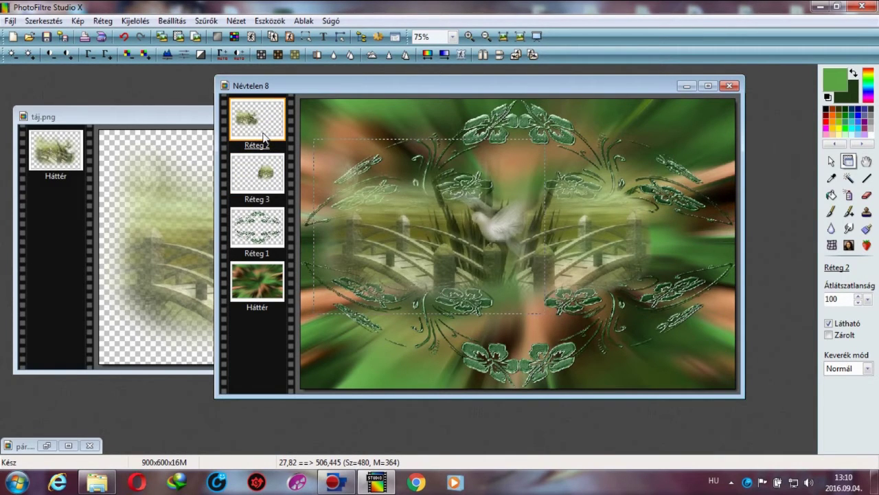
pyautogui.rightClick(264, 136)
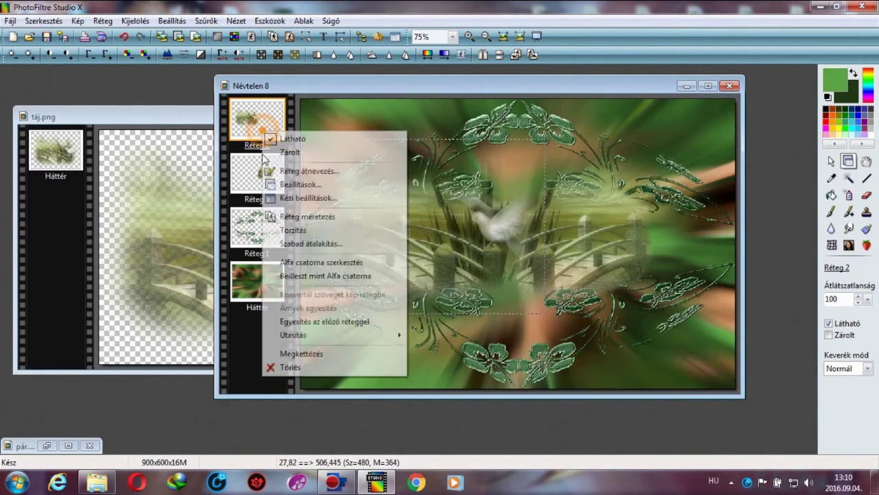
pyautogui.click(316, 322)
pyautogui.moveTo(497, 229); pyautogui.dragTo(517, 232)
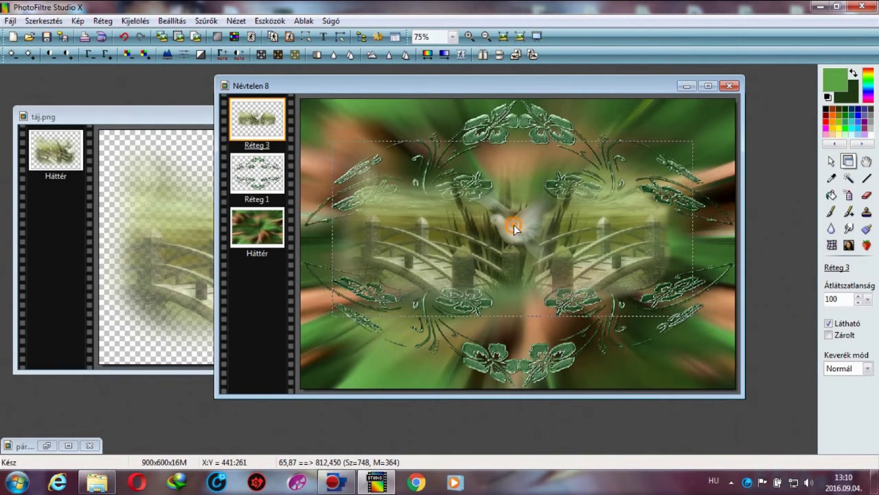
# - Resize the mirrored landscape layer to about 755 x 238, placed at 98, 186 between the flower ornaments
pyautogui.rightClick(513, 225)
pyautogui.click(568, 314)
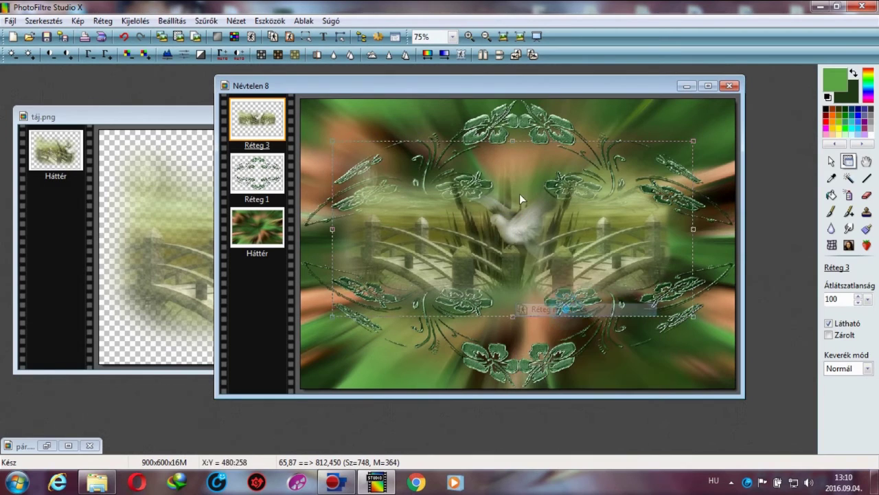
pyautogui.moveTo(512, 142); pyautogui.dragTo(509, 204)
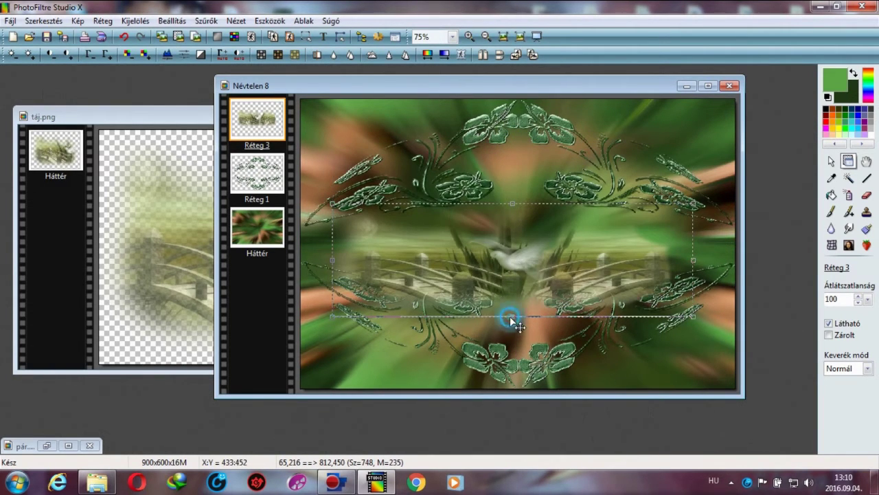
pyautogui.moveTo(511, 318); pyautogui.dragTo(512, 275)
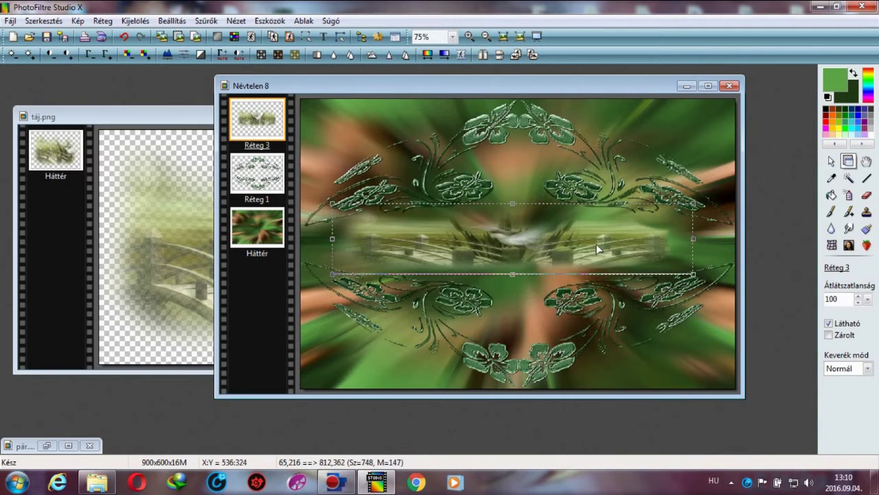
pyautogui.moveTo(696, 236); pyautogui.dragTo(678, 242)
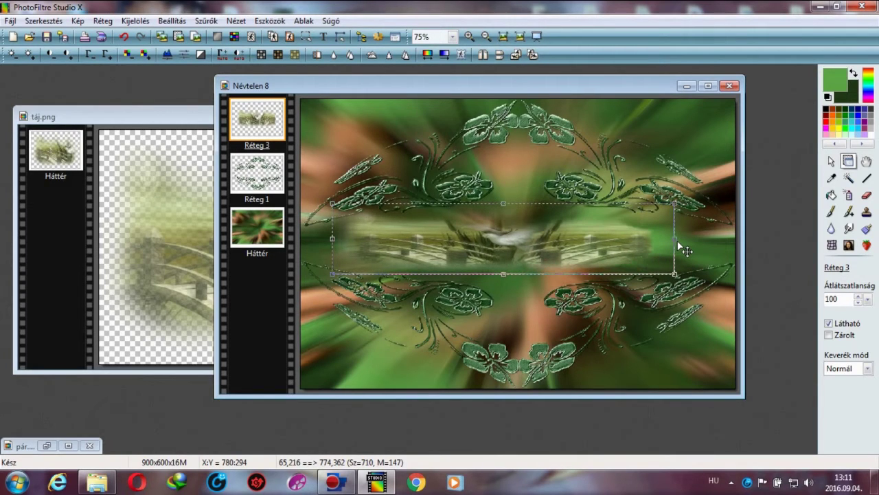
pyautogui.moveTo(332, 240); pyautogui.dragTo(362, 242)
pyautogui.moveTo(517, 273); pyautogui.dragTo(518, 295)
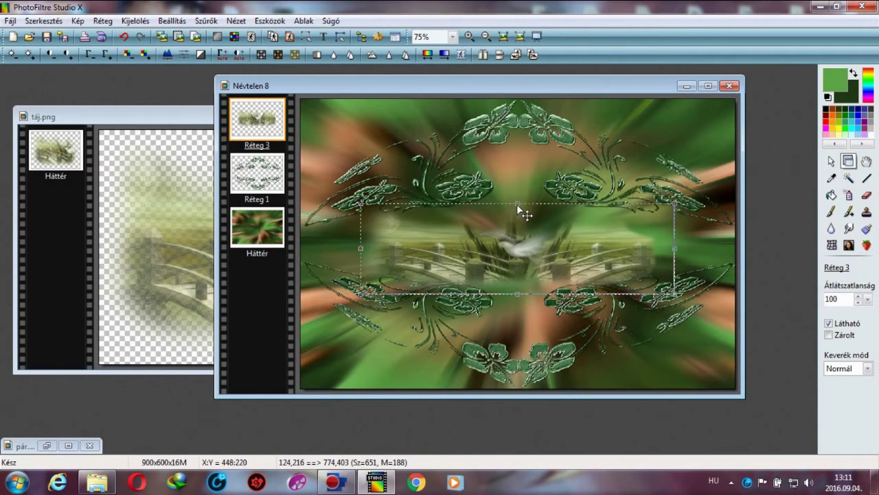
pyautogui.moveTo(517, 205); pyautogui.dragTo(517, 195)
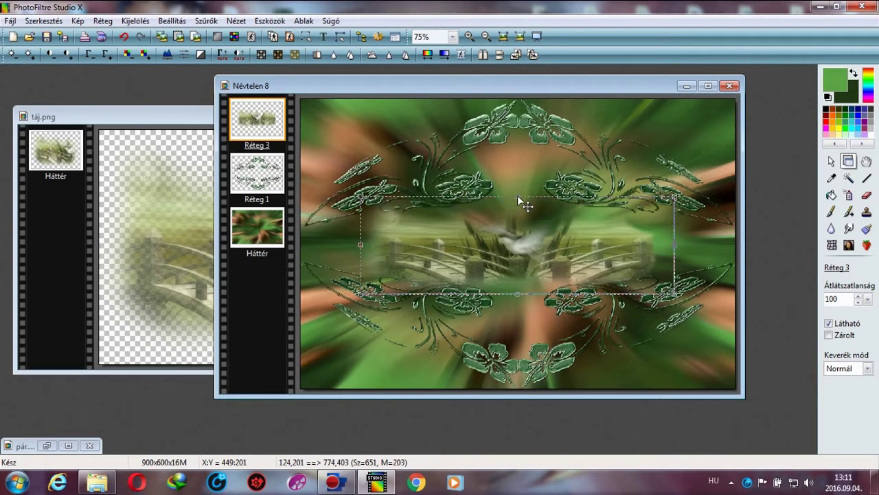
pyautogui.moveTo(674, 244); pyautogui.dragTo(713, 245)
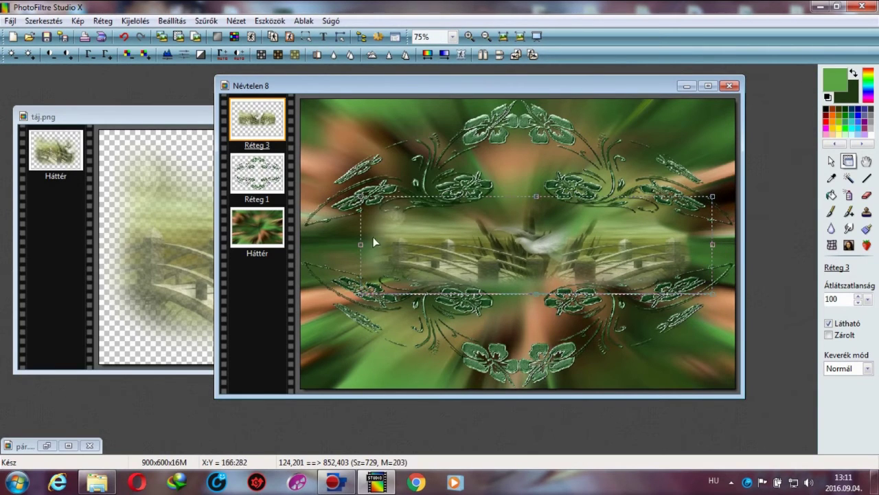
pyautogui.moveTo(360, 244); pyautogui.dragTo(348, 246)
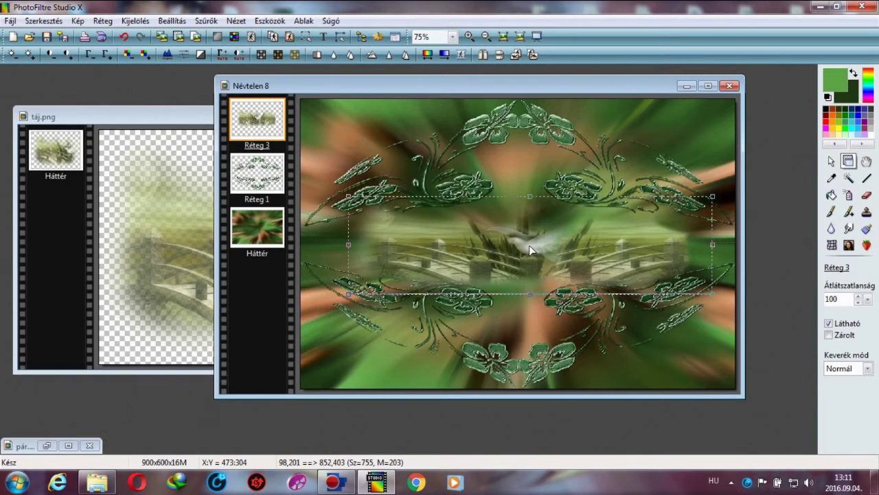
pyautogui.moveTo(530, 290); pyautogui.dragTo(529, 300)
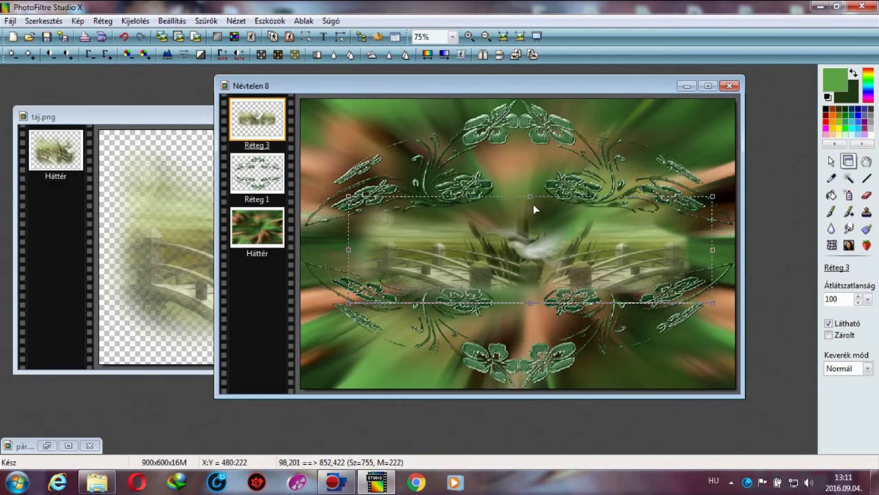
pyautogui.moveTo(530, 197); pyautogui.dragTo(530, 188)
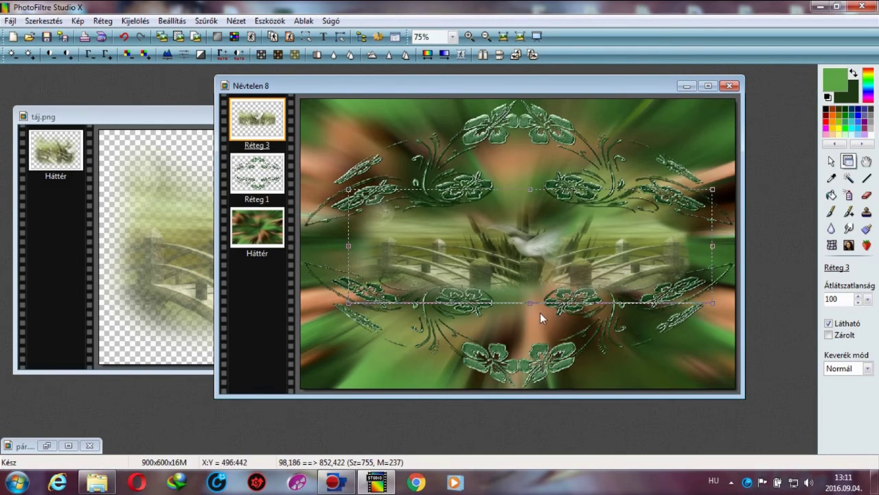
pyautogui.rightClick(517, 255)
pyautogui.click(543, 264)
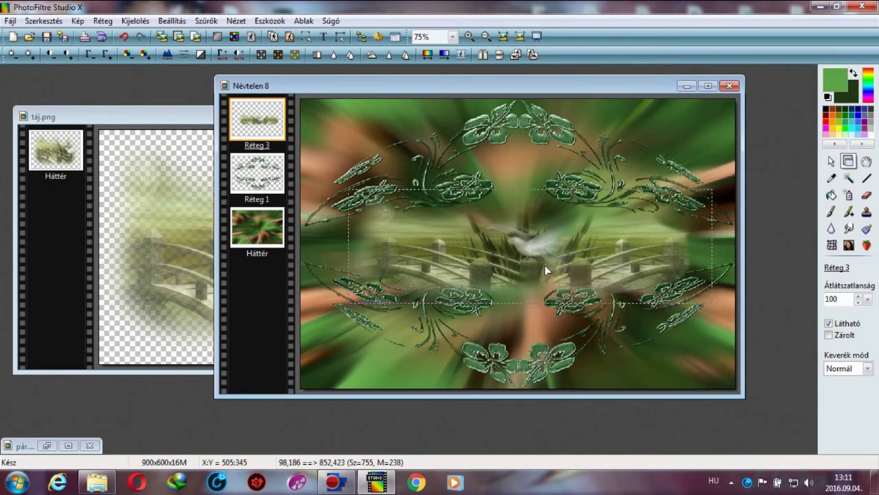
# - Move the landscape layer below the flower layer, and strengthen it by duplicating it and merging the copy down
pyautogui.moveTo(271, 122); pyautogui.dragTo(272, 180)
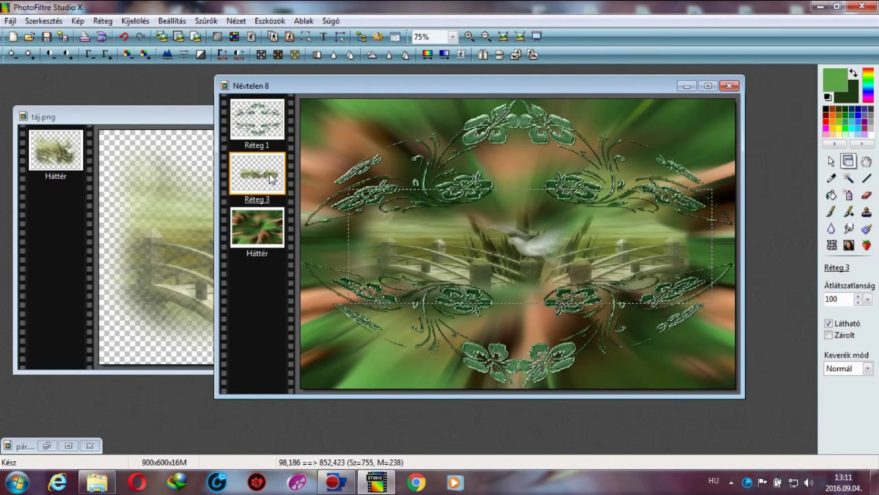
pyautogui.rightClick(266, 176)
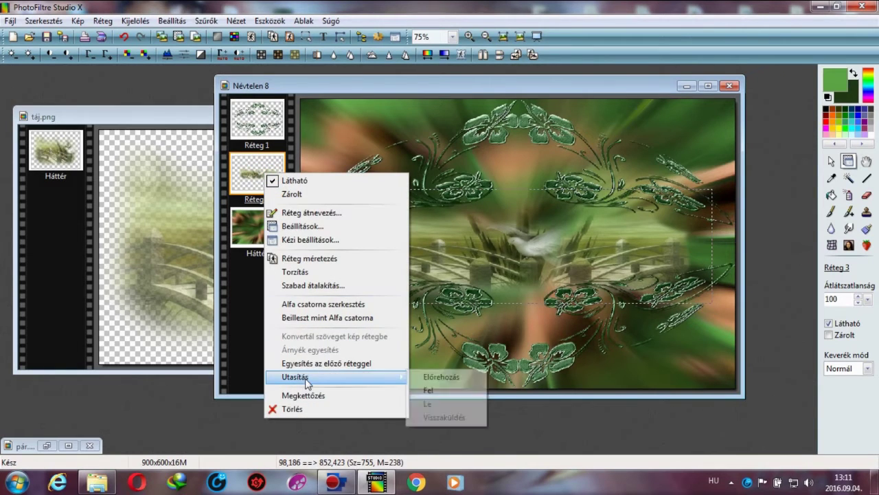
pyautogui.click(319, 397)
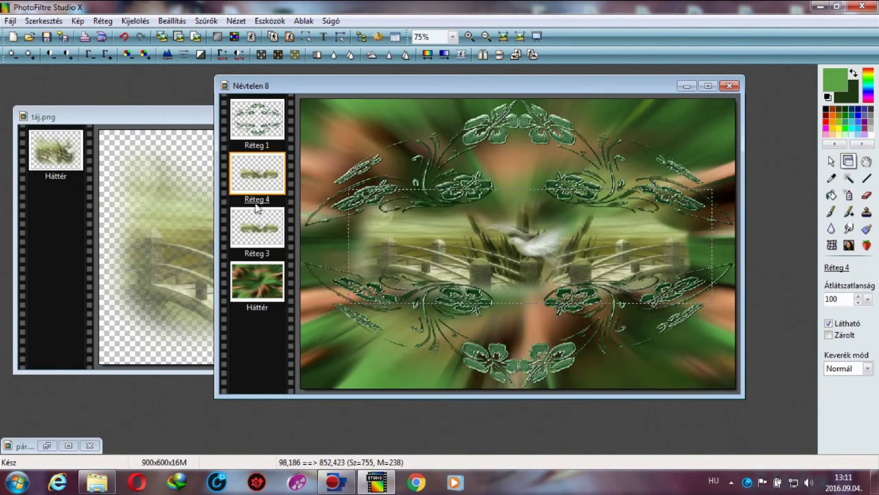
pyautogui.rightClick(255, 180)
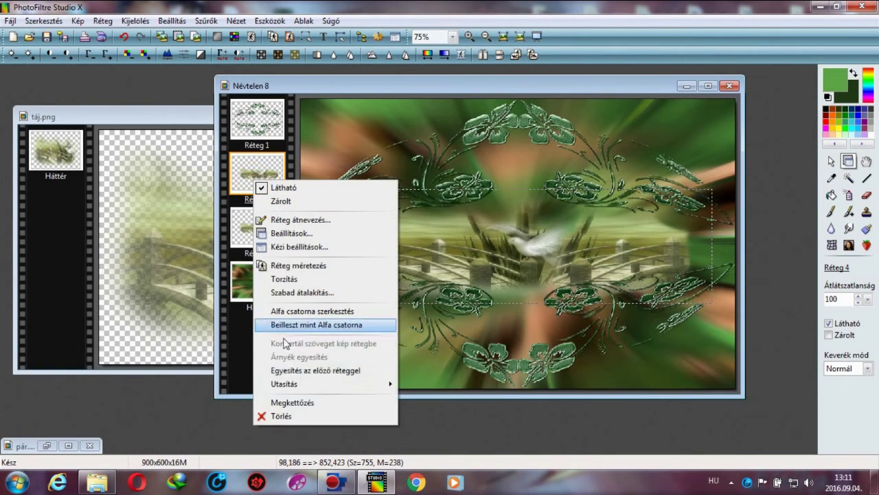
pyautogui.click(329, 373)
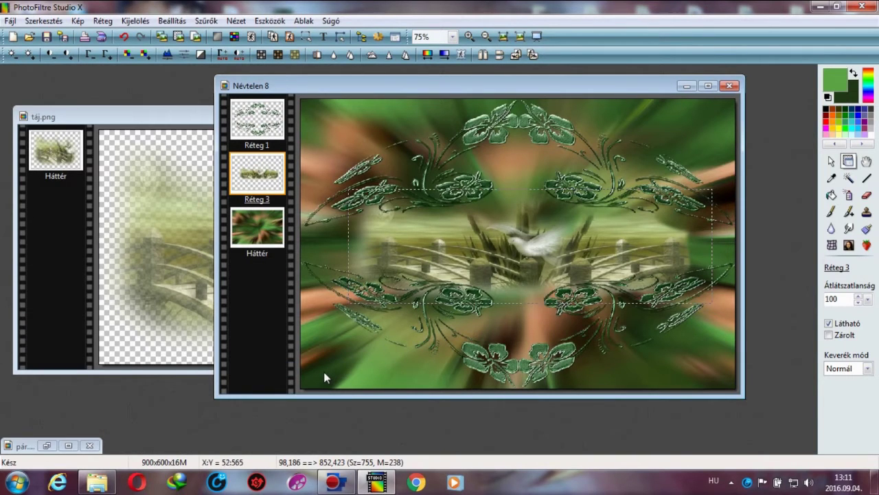
# - Apply Mikro kontraszt at 100% intensity and 12 pixel radius, plus the Domborítás filter, to the landscape layer
pyautogui.click(206, 20)
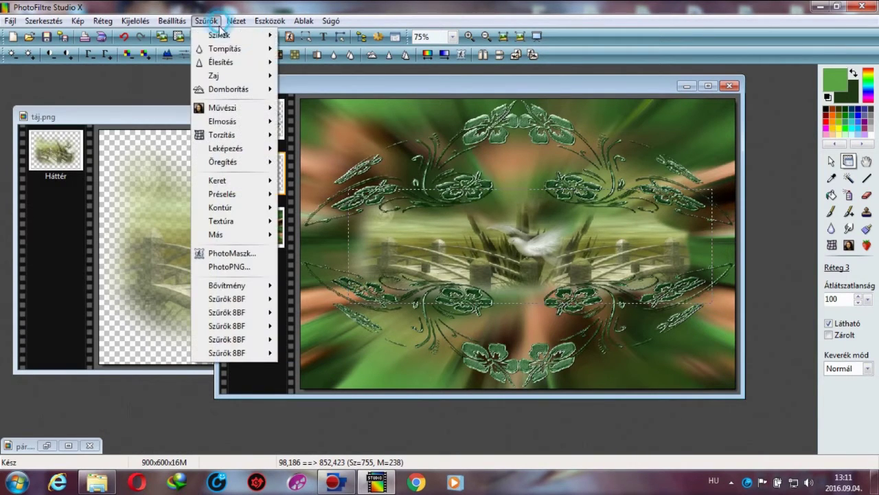
pyautogui.moveTo(221, 62)
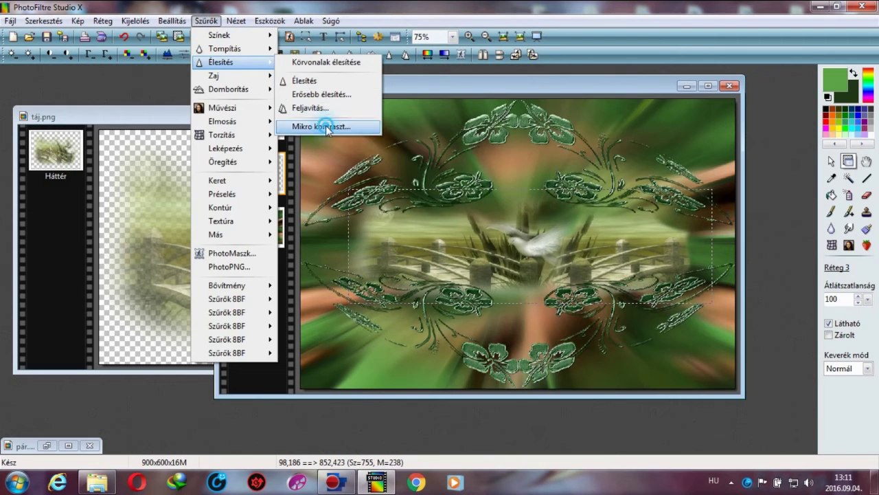
pyautogui.click(322, 126)
pyautogui.click(446, 283)
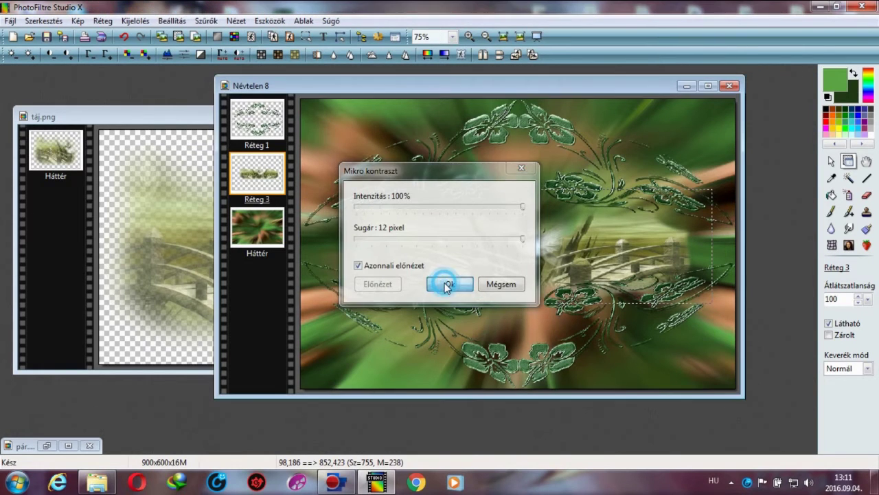
pyautogui.click(212, 22)
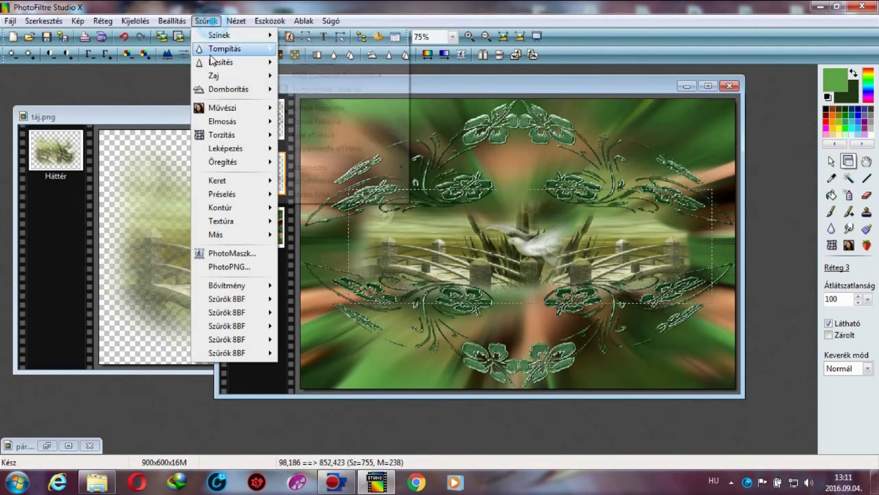
pyautogui.moveTo(213, 89)
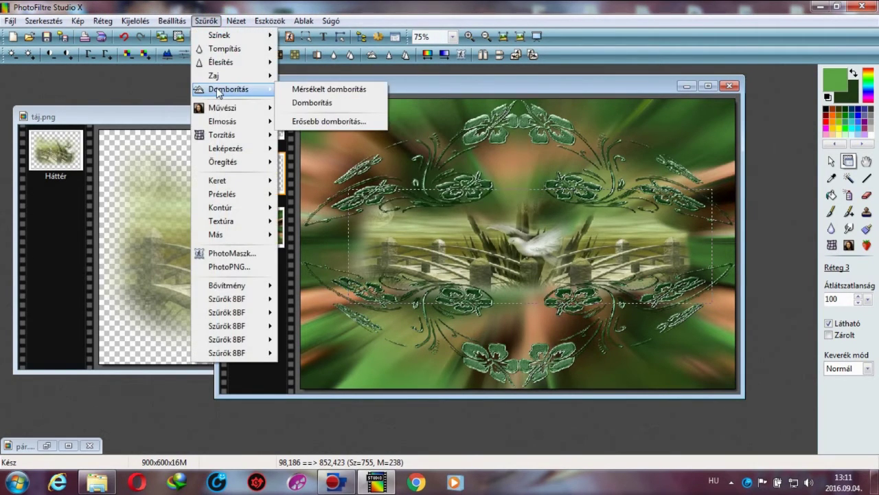
pyautogui.click(313, 101)
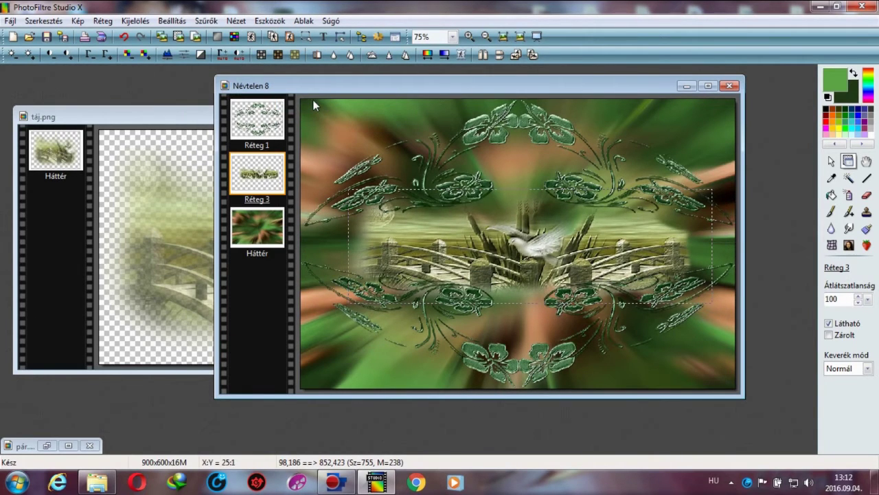
# - Merge the flower layer Réteg 1 with the landscape layer beneath it
pyautogui.rightClick(273, 124)
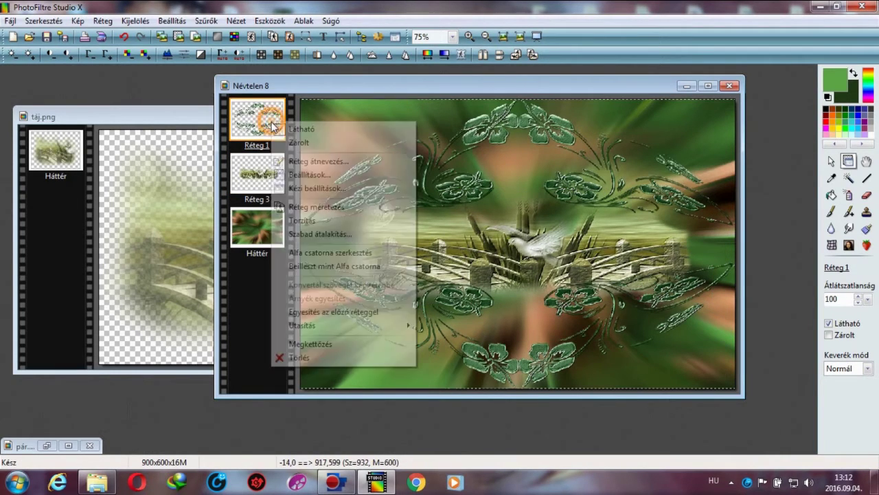
pyautogui.click(352, 312)
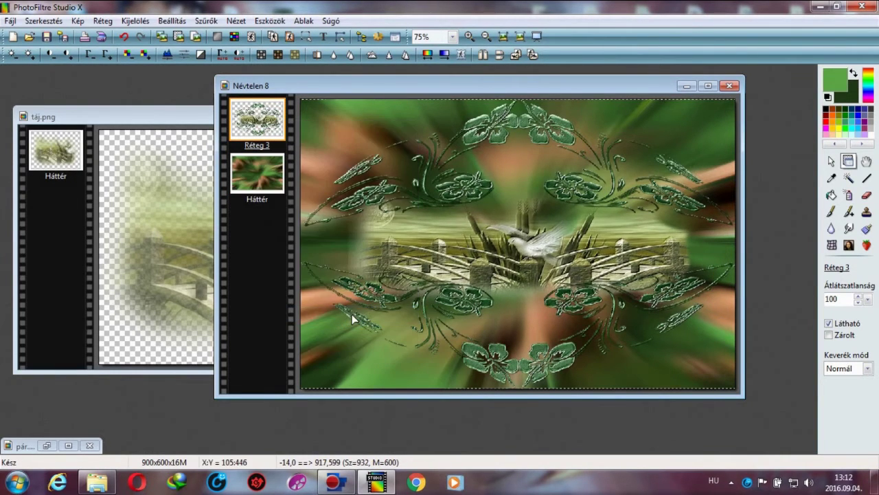
# - Apply Mikro kontraszt to the Háttér layer with 100% intensity and a 12 pixel radius
pyautogui.click(267, 185)
pyautogui.click(205, 21)
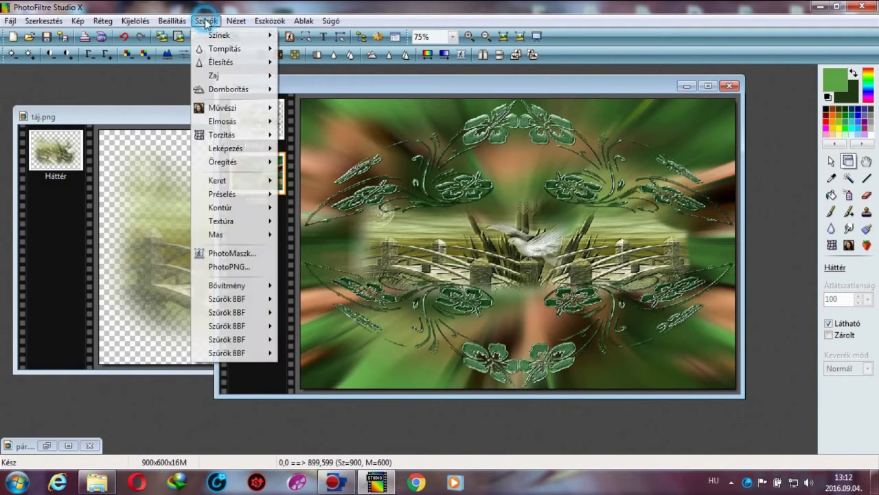
pyautogui.moveTo(227, 61)
pyautogui.click(321, 127)
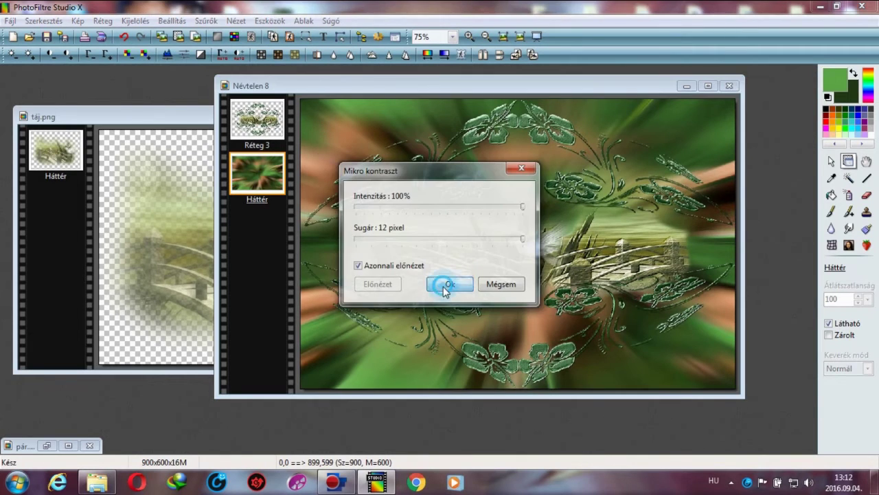
pyautogui.click(447, 286)
# - Apply the Merített papír texture twice to the Háttér layer
pyautogui.click(208, 21)
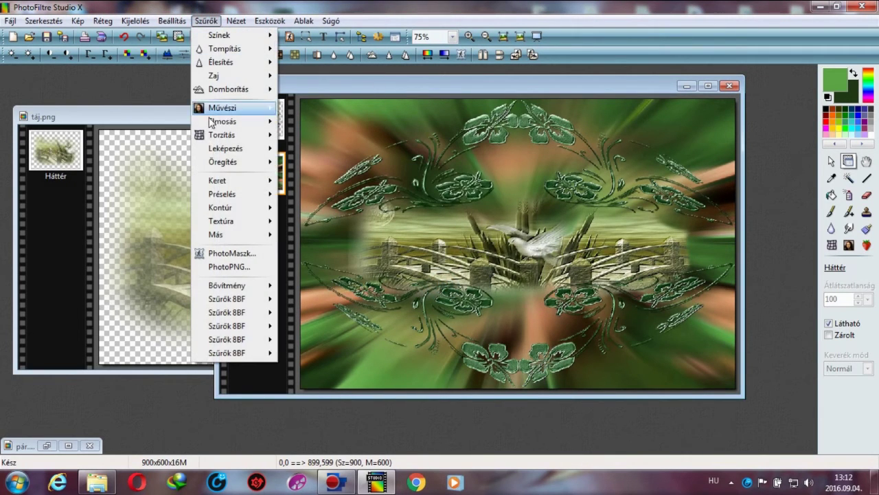
pyautogui.moveTo(233, 225)
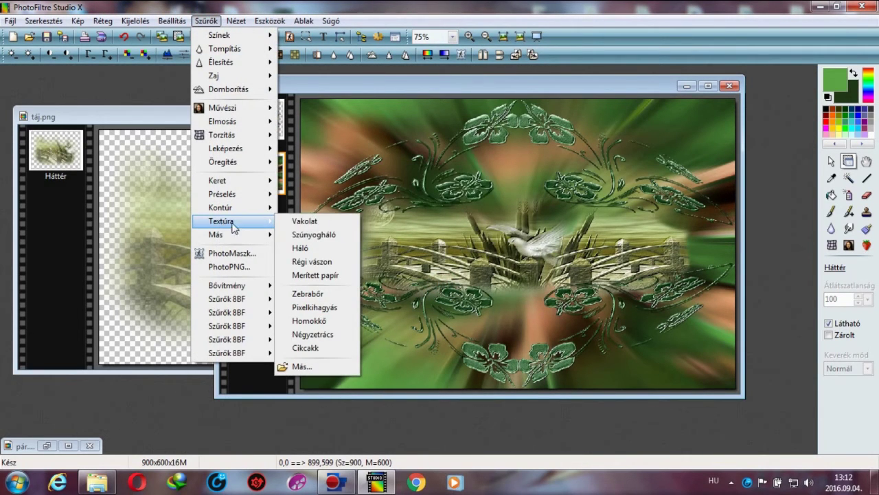
pyautogui.click(314, 274)
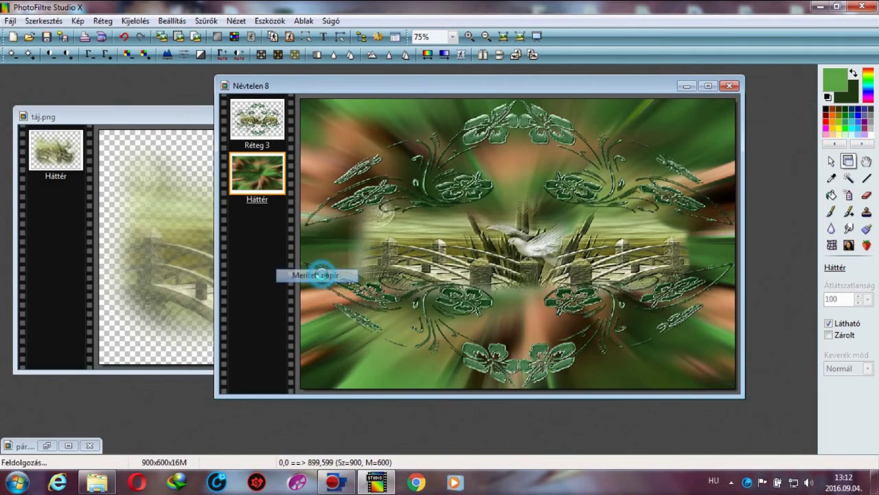
pyautogui.click(206, 21)
pyautogui.moveTo(220, 156)
pyautogui.moveTo(233, 221)
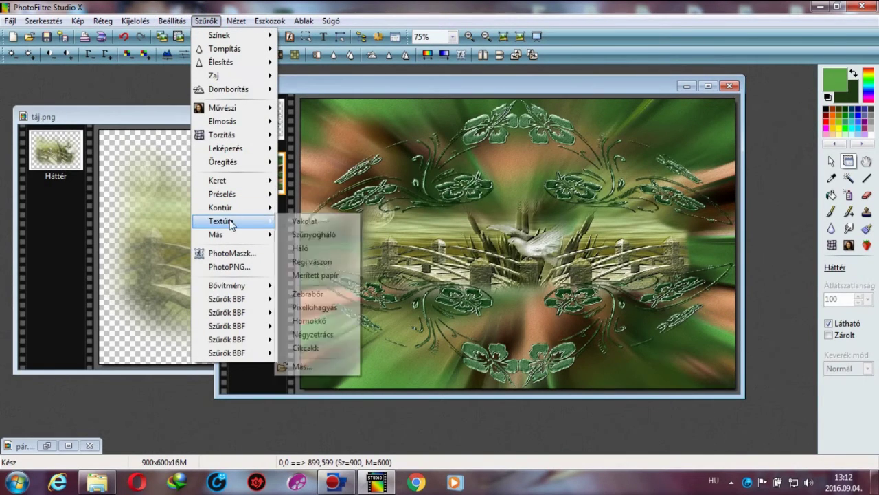
pyautogui.click(320, 276)
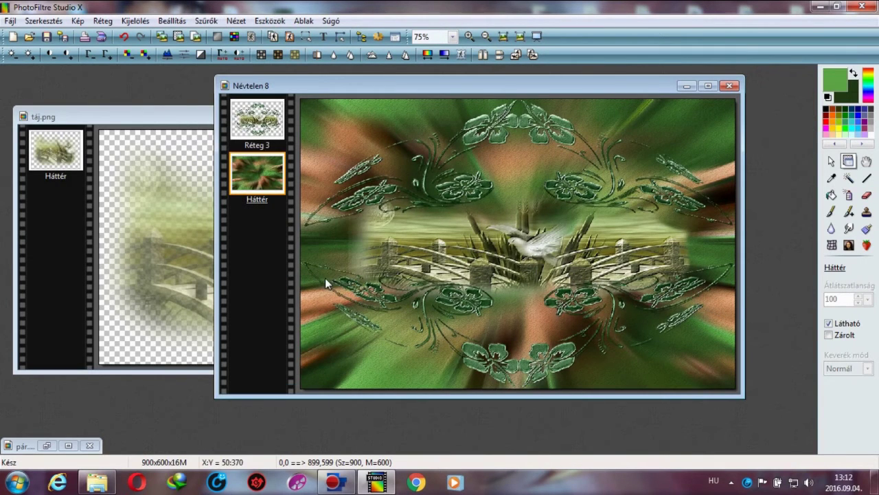
# - Close the táj.png image and return to the collage
pyautogui.click(196, 124)
pyautogui.click(405, 118)
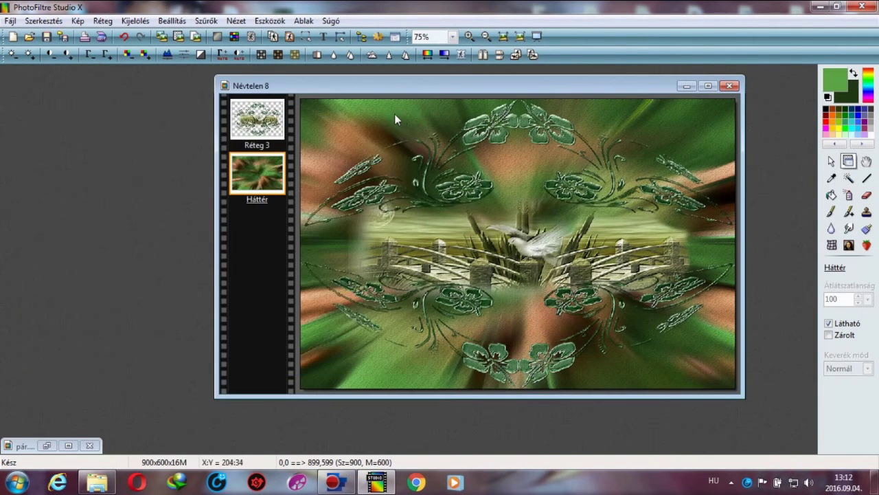
pyautogui.click(78, 21)
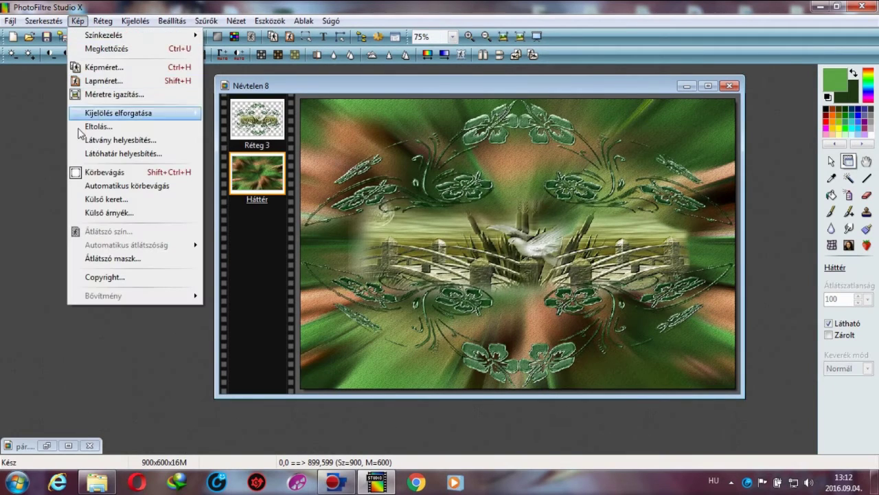
pyautogui.click(328, 83)
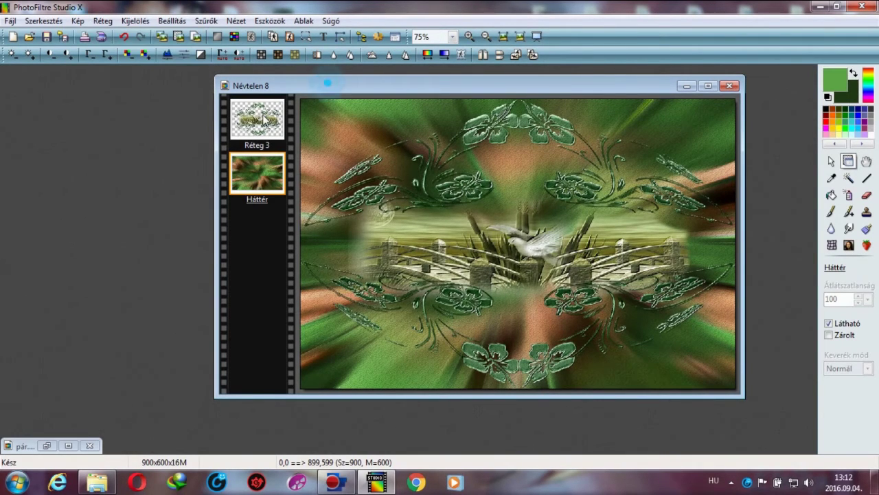
# - Merge Réteg 3 into the background and add a 4 pixel outer frame (Külső keret) in the dark brown custom colour
pyautogui.rightClick(263, 114)
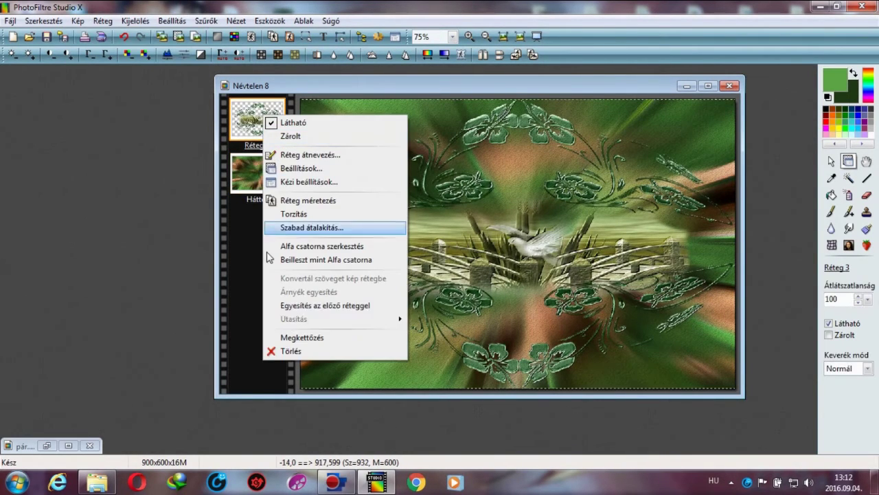
pyautogui.click(342, 309)
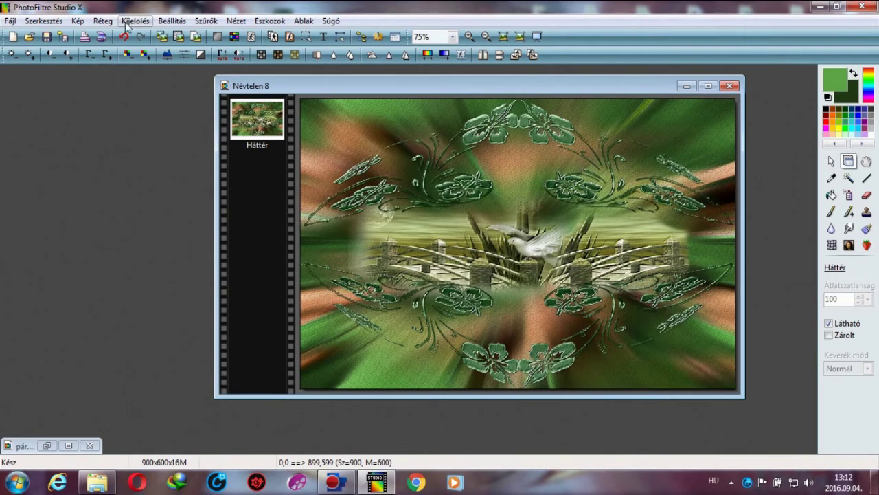
pyautogui.click(77, 20)
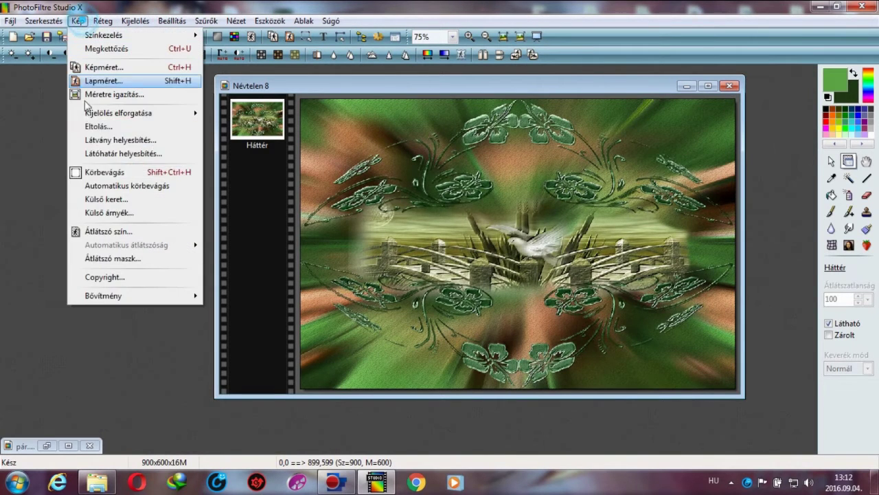
pyautogui.click(108, 200)
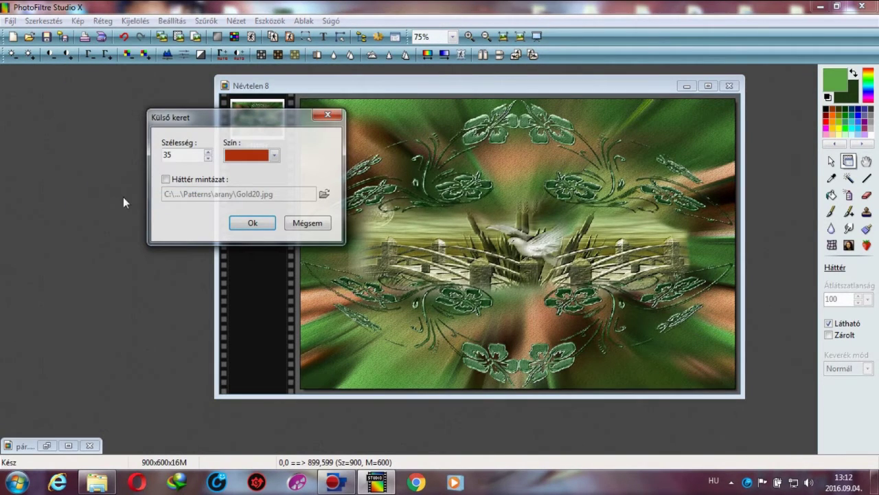
pyautogui.doubleClick(162, 155)
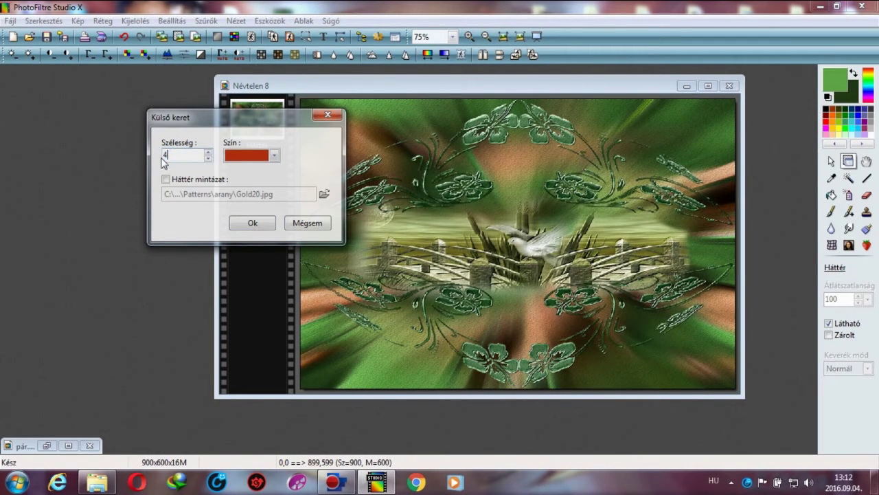
pyautogui.click(248, 157)
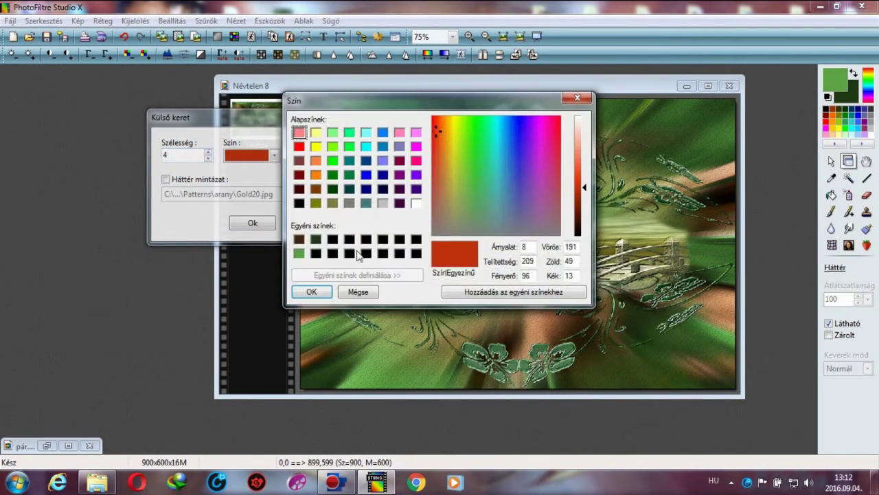
pyautogui.click(300, 239)
pyautogui.click(309, 291)
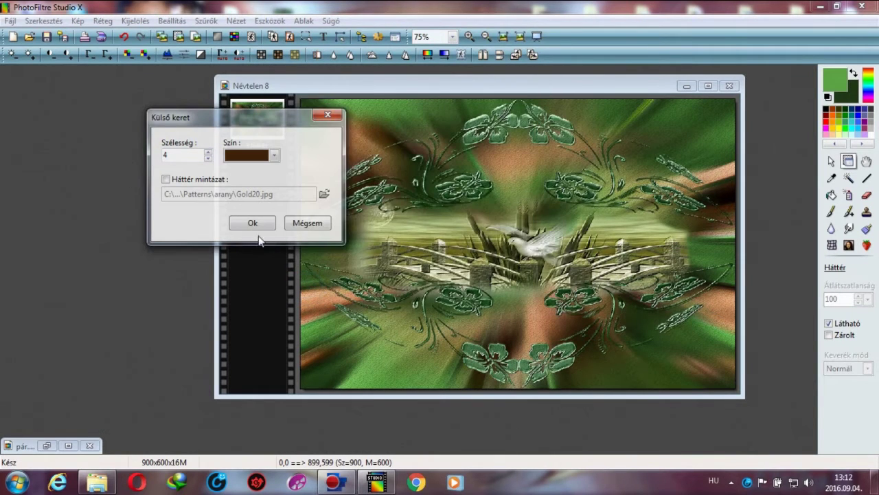
pyautogui.click(253, 222)
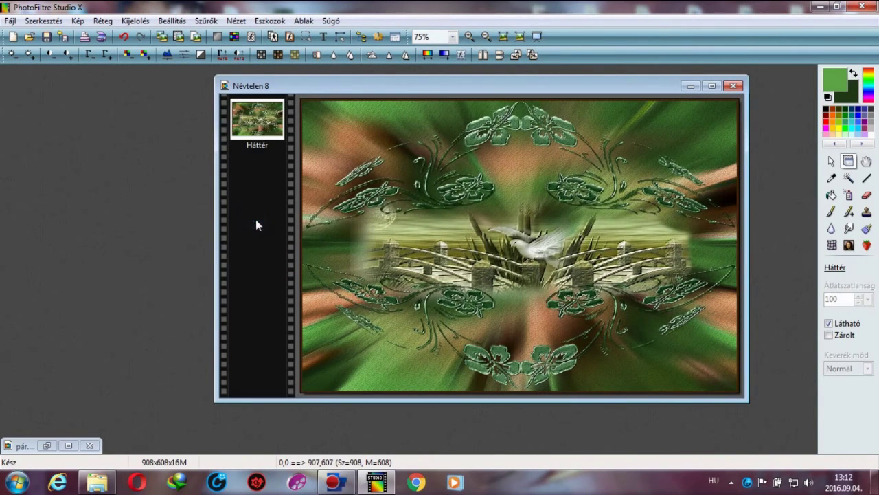
# - Add a second 4 pixel outer frame around the collage in the dark green custom colour
pyautogui.click(78, 21)
pyautogui.click(110, 199)
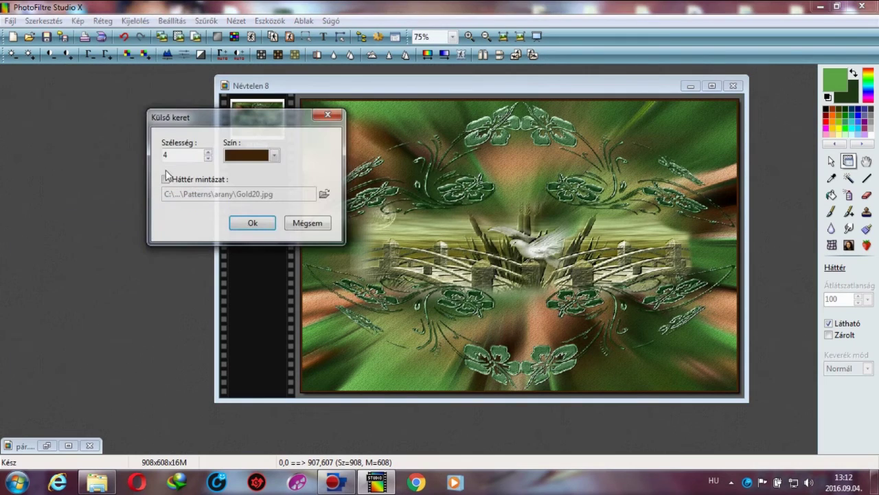
pyautogui.click(235, 160)
pyautogui.click(288, 234)
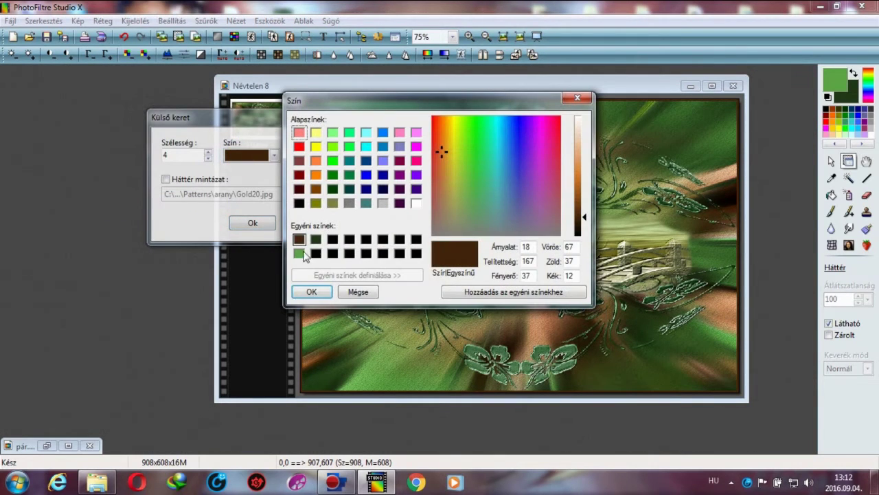
pyautogui.click(303, 253)
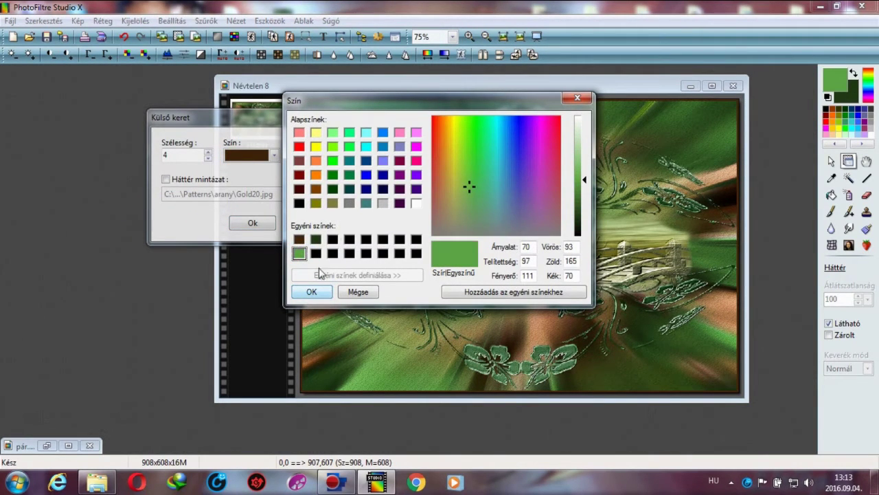
pyautogui.click(316, 238)
pyautogui.click(311, 292)
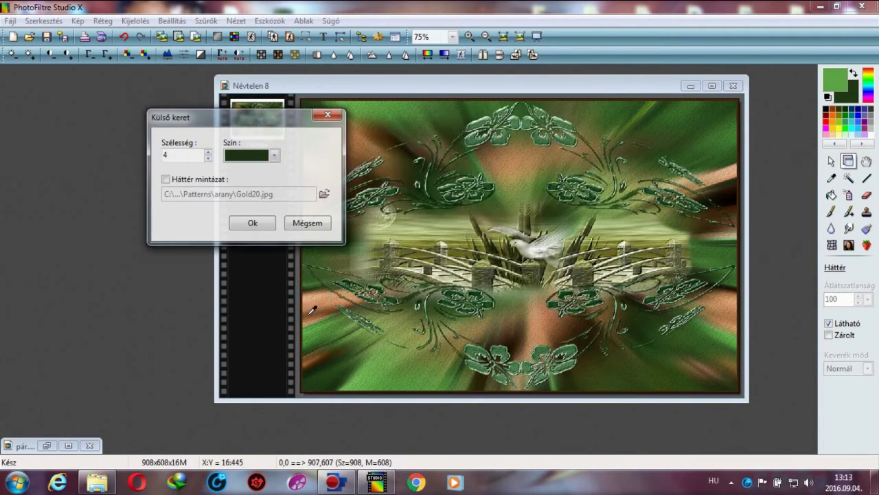
pyautogui.click(252, 223)
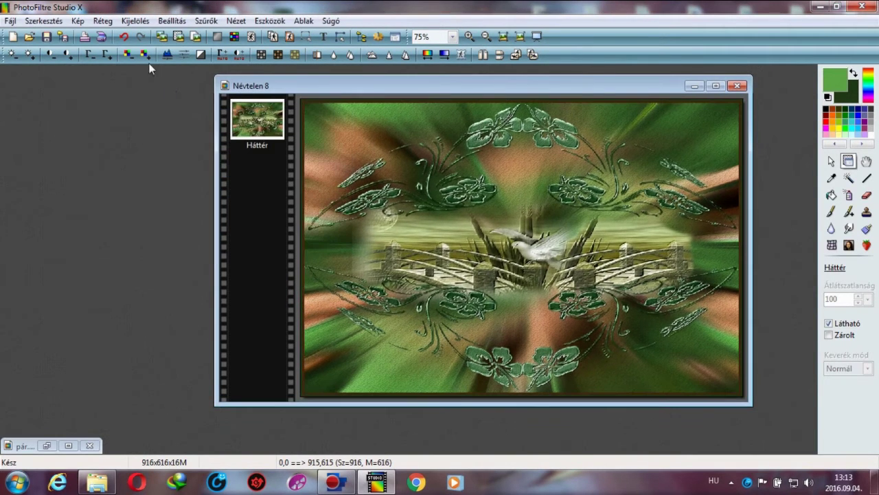
# - Add a third 4 pixel outer frame around the collage in the light green custom colour
pyautogui.click(78, 21)
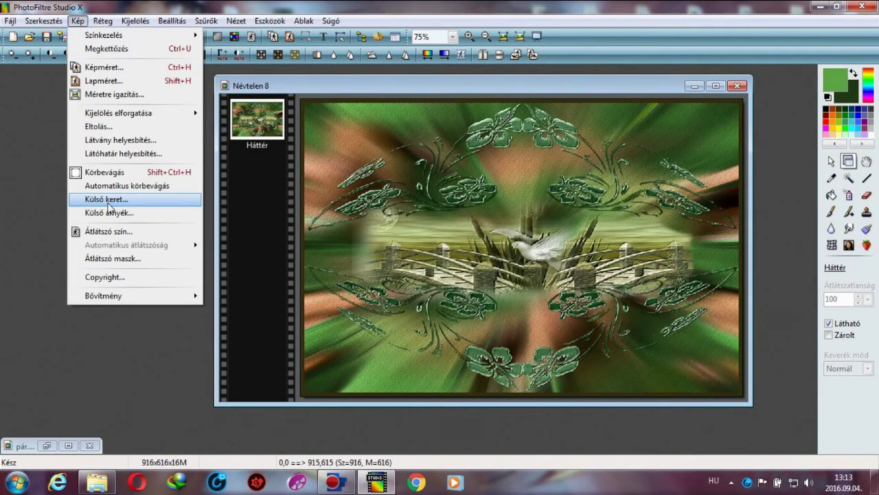
pyautogui.click(107, 200)
pyautogui.click(258, 155)
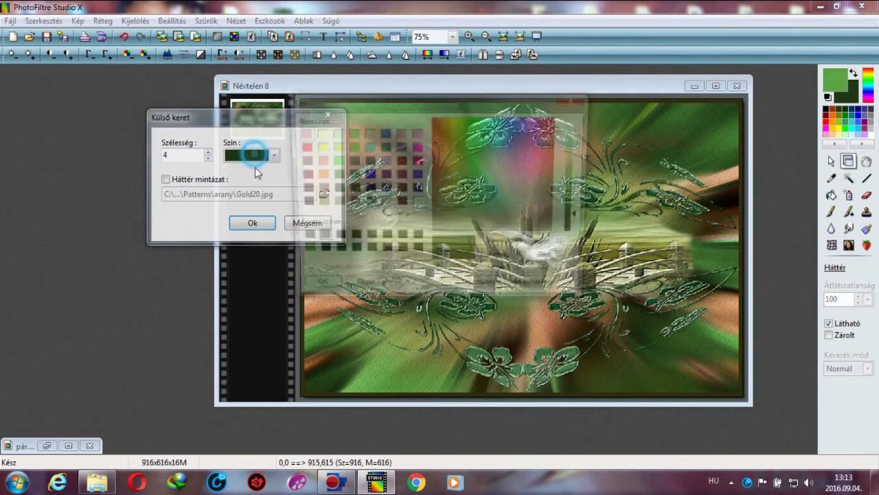
pyautogui.click(299, 253)
pyautogui.click(313, 292)
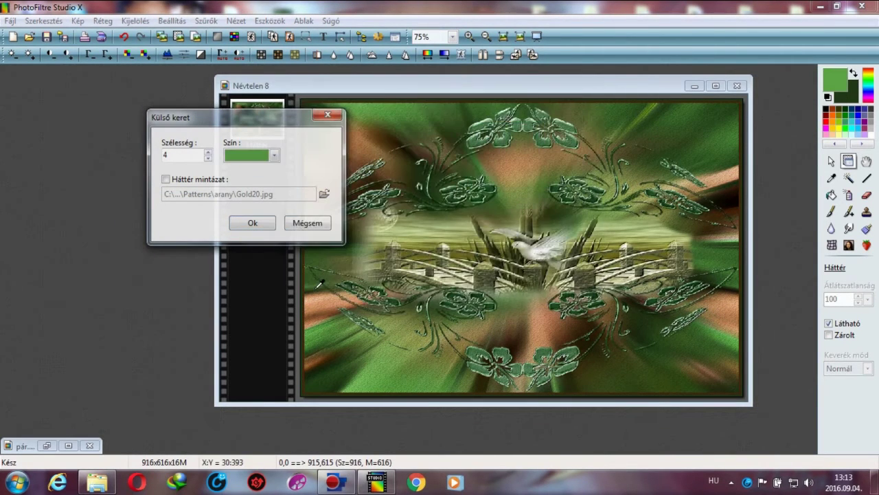
pyautogui.click(261, 222)
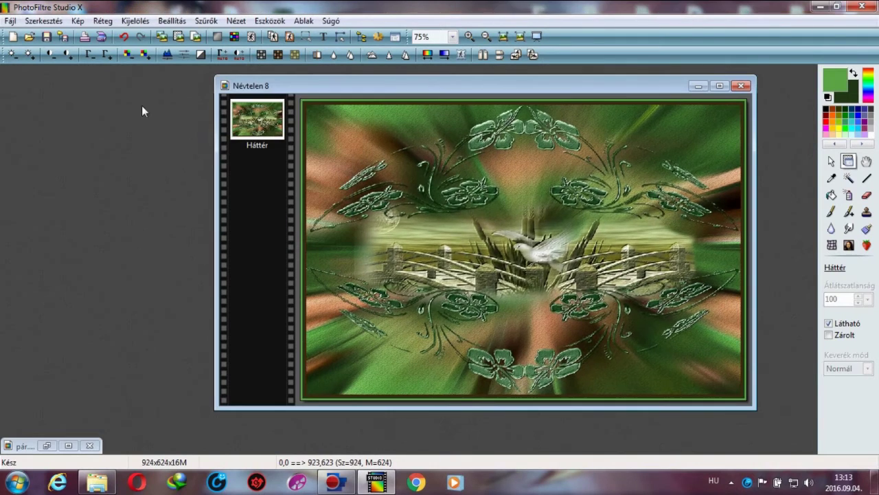
# - Add a 45 pixel wide outer frame in the dark green custom colour
pyautogui.click(79, 21)
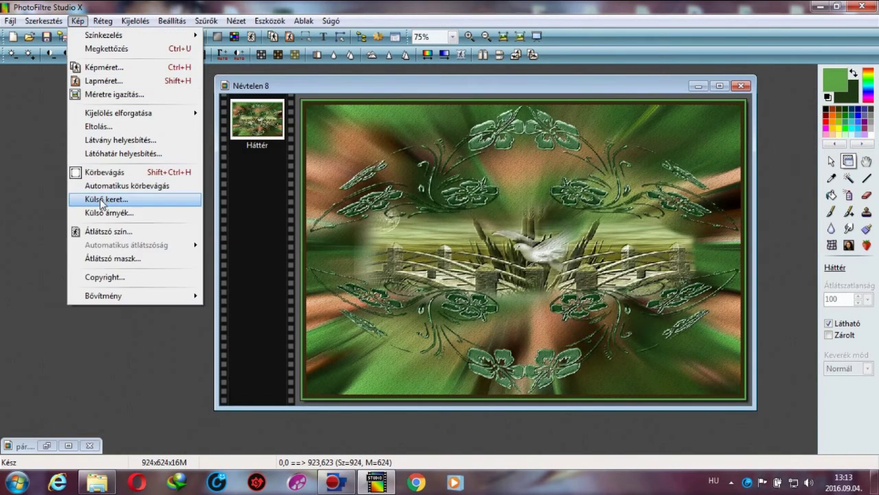
pyautogui.click(103, 198)
pyautogui.click(186, 154)
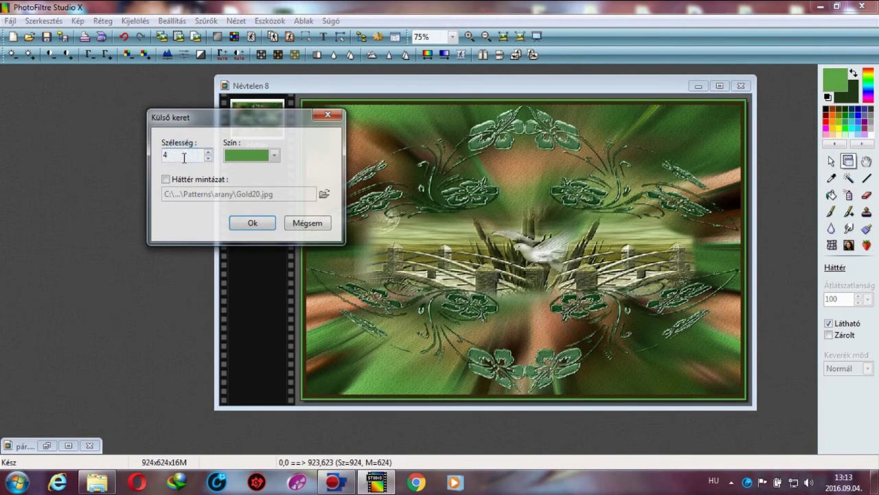
pyautogui.click(234, 160)
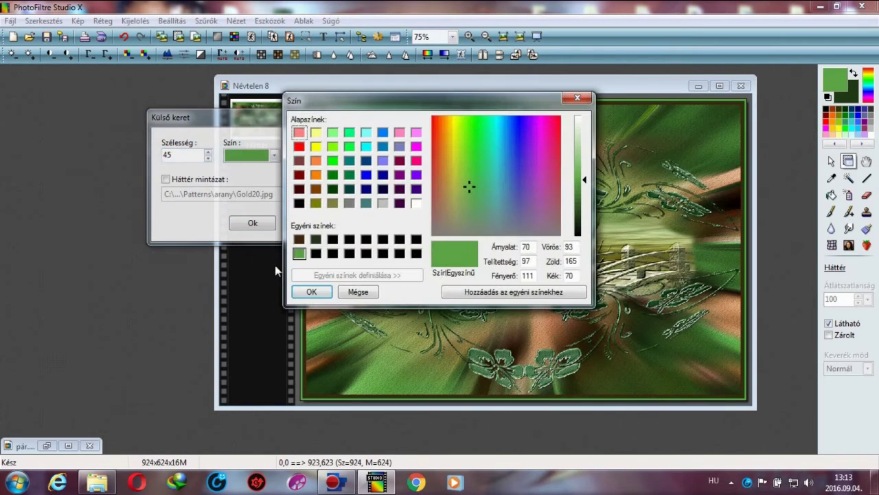
pyautogui.click(316, 239)
pyautogui.click(312, 293)
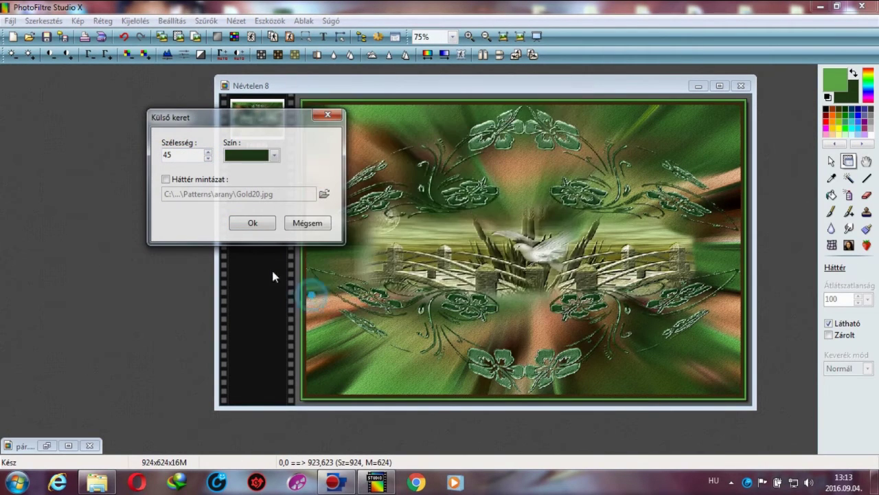
pyautogui.click(253, 222)
# - Select the whole framed image and contract the selection (Összehúzás) by 25 pixels
pyautogui.moveTo(429, 84); pyautogui.dragTo(329, 75)
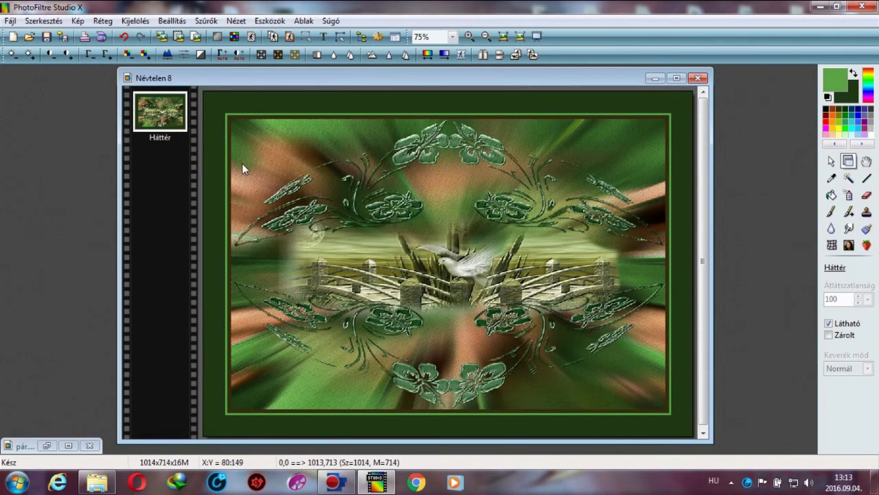
pyautogui.moveTo(308, 78); pyautogui.dragTo(306, 73)
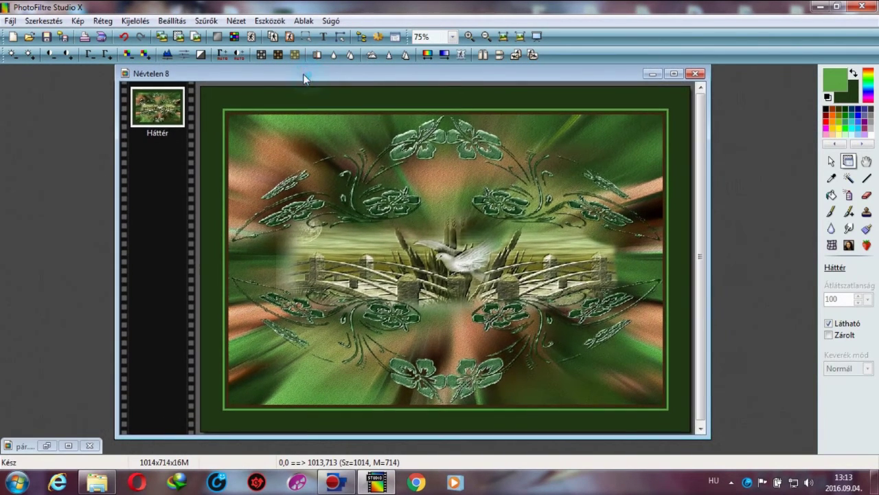
pyautogui.click(135, 20)
pyautogui.click(145, 49)
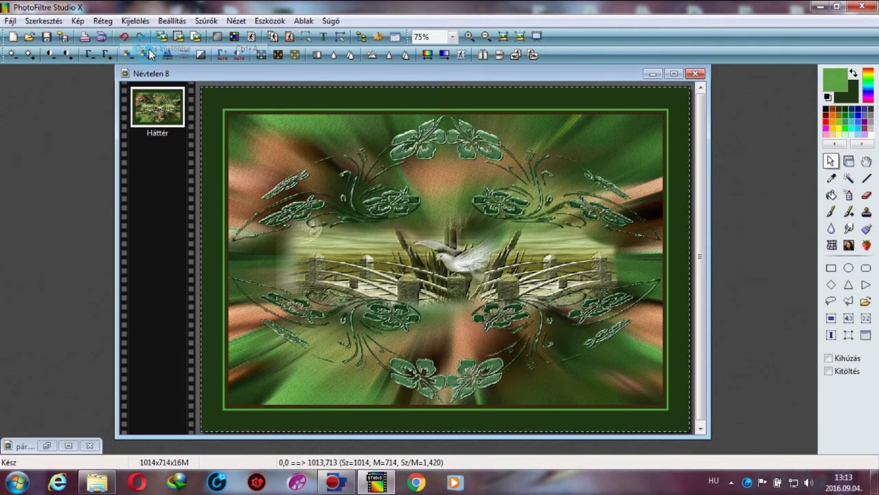
pyautogui.click(135, 21)
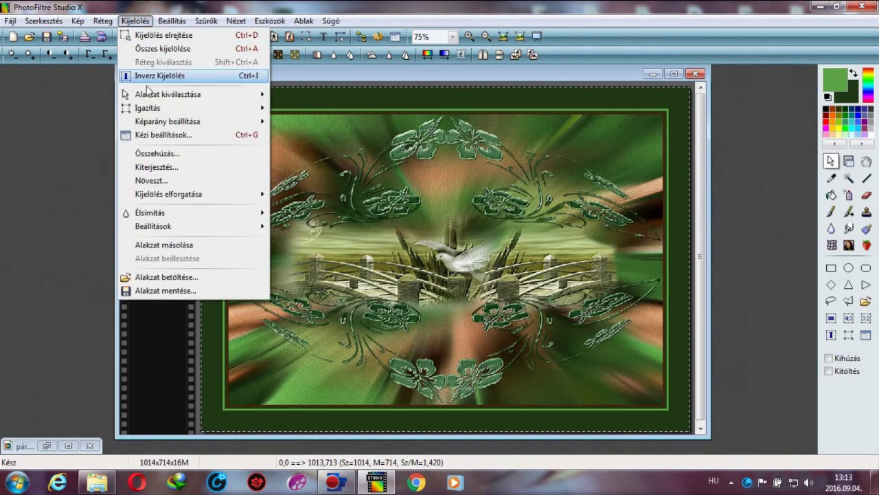
pyautogui.click(158, 154)
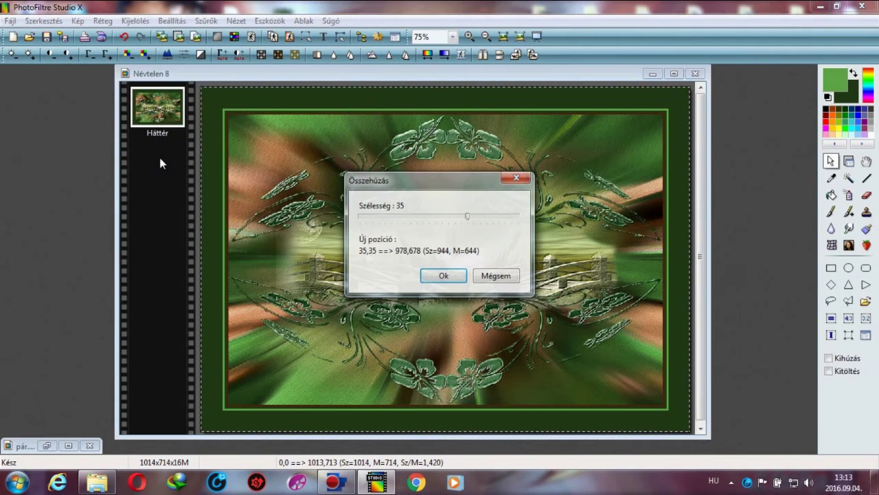
pyautogui.click(415, 217)
pyautogui.click(415, 217)
pyautogui.click(432, 277)
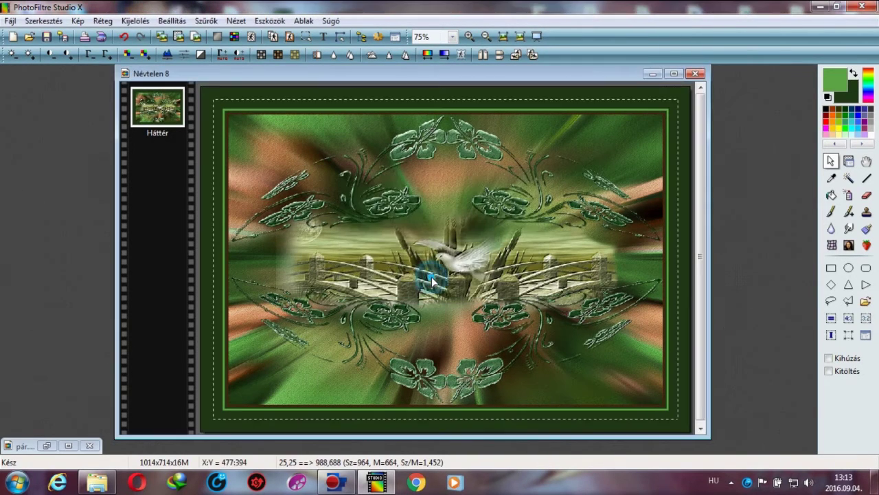
# - Start a 3D contour (Kontúr 3D) on the selection with Szín 2 off and Szín 1 set to the custom dark brown
pyautogui.click(203, 22)
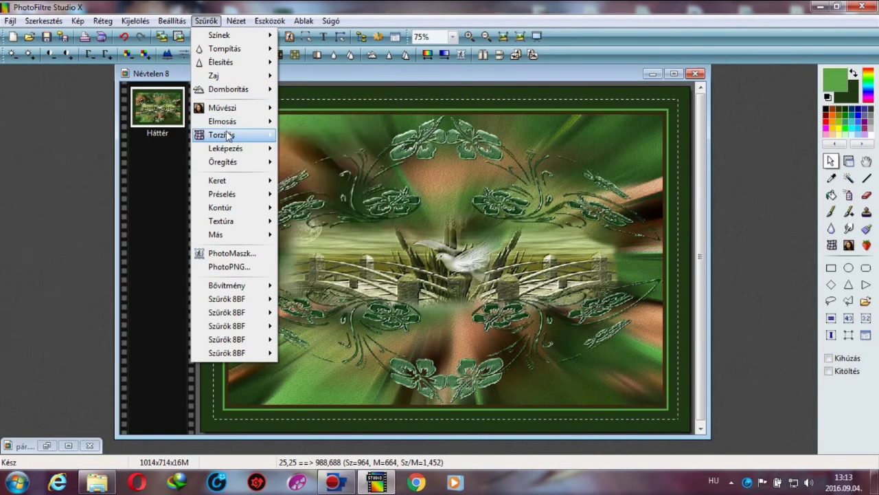
pyautogui.moveTo(231, 153)
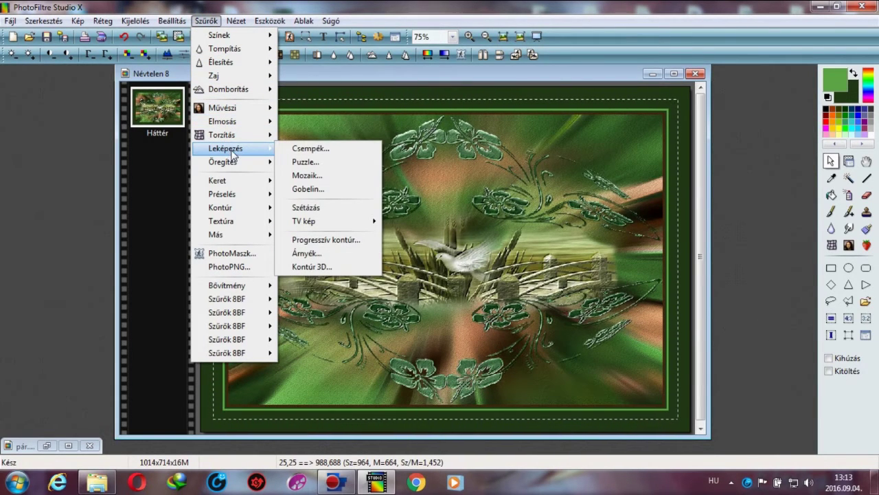
pyautogui.click(318, 266)
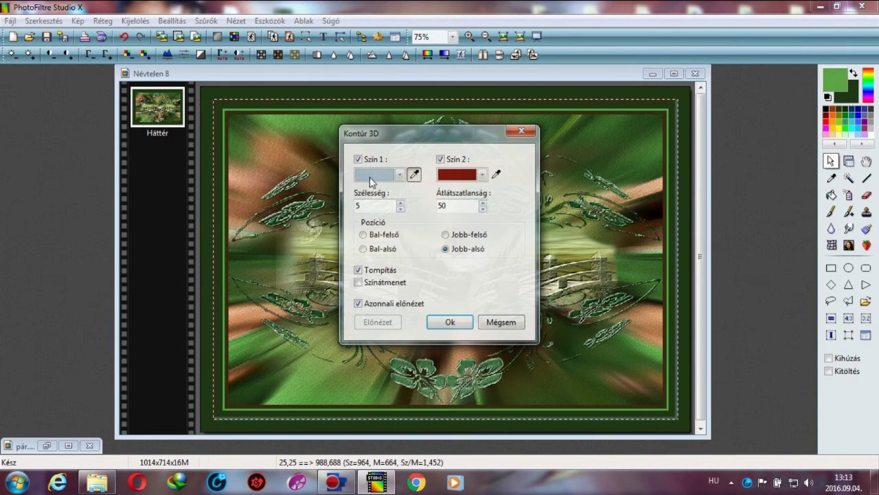
pyautogui.click(440, 160)
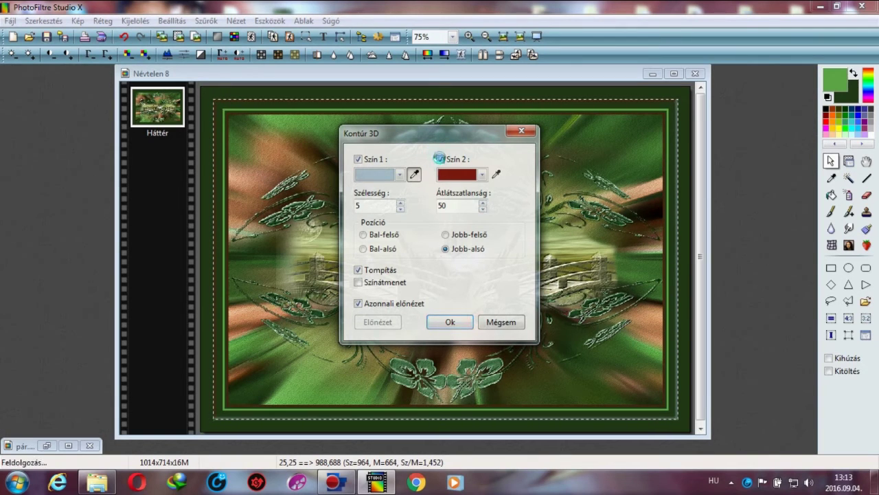
pyautogui.click(377, 176)
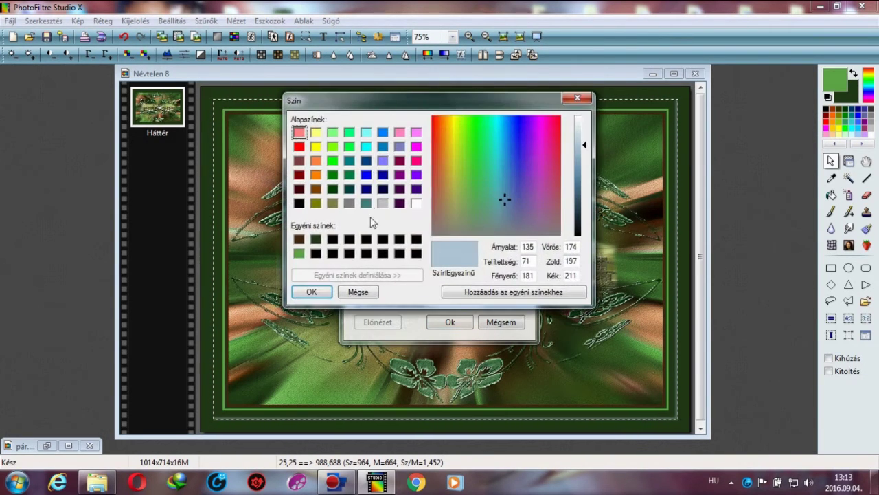
pyautogui.click(299, 240)
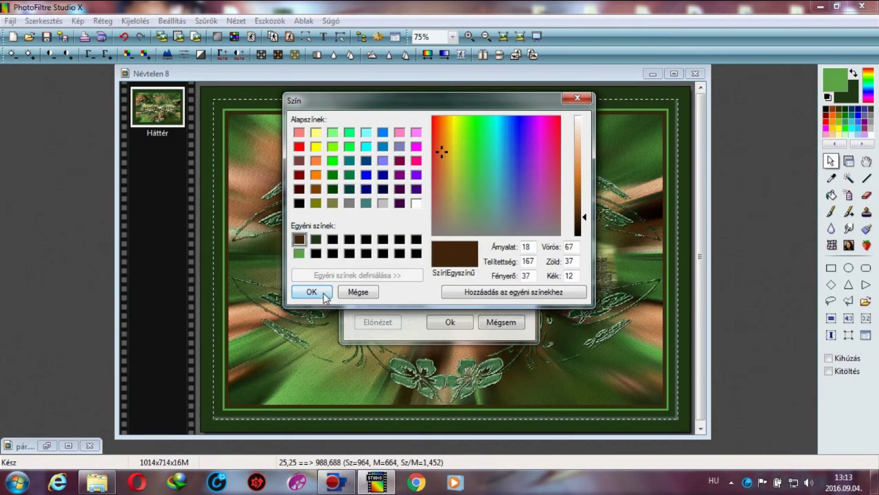
pyautogui.click(312, 291)
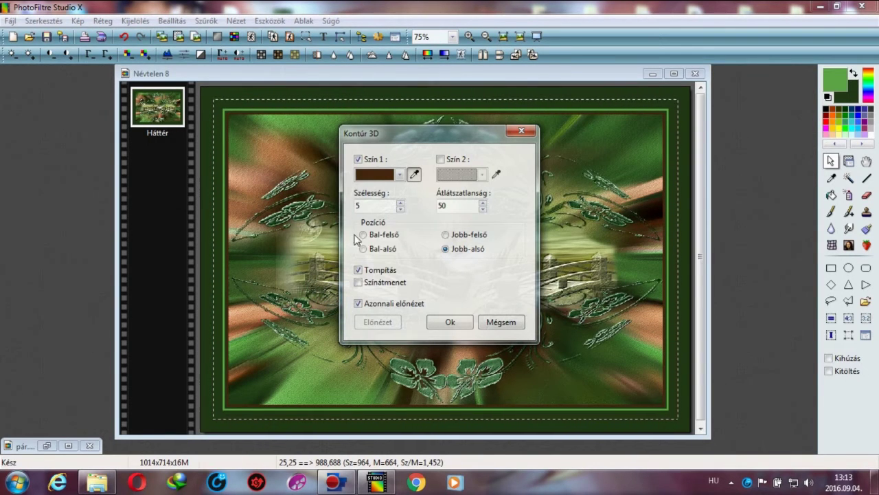
# - Lighten Szín 1 to orange (225, 152, 91) and apply the 3D contour at width 5, opacity 50, position Jobb-alsó
pyautogui.click(374, 175)
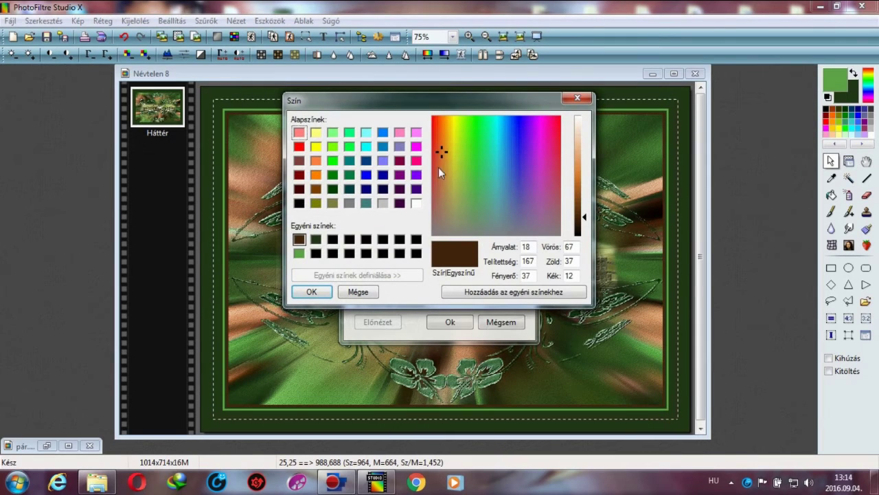
pyautogui.click(580, 164)
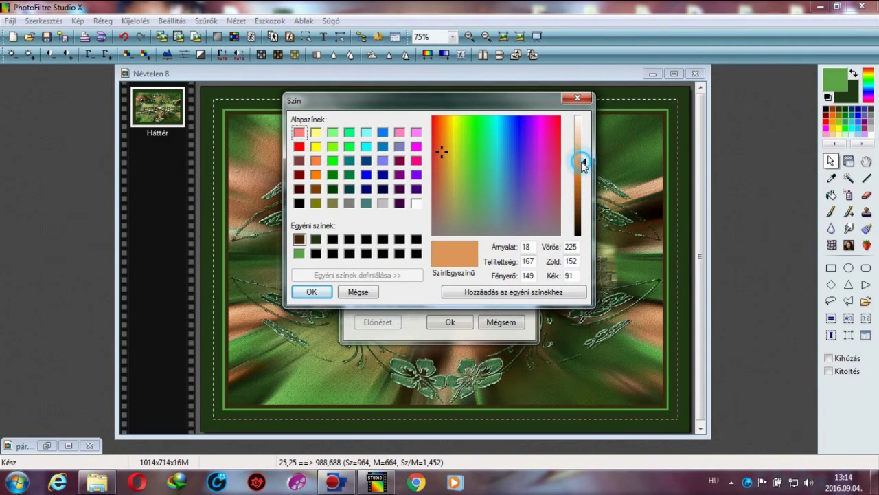
pyautogui.click(583, 162)
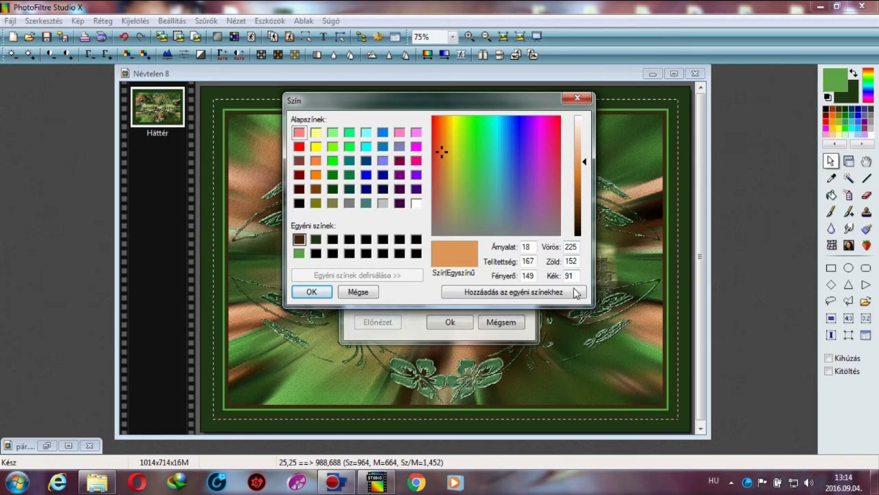
pyautogui.click(313, 291)
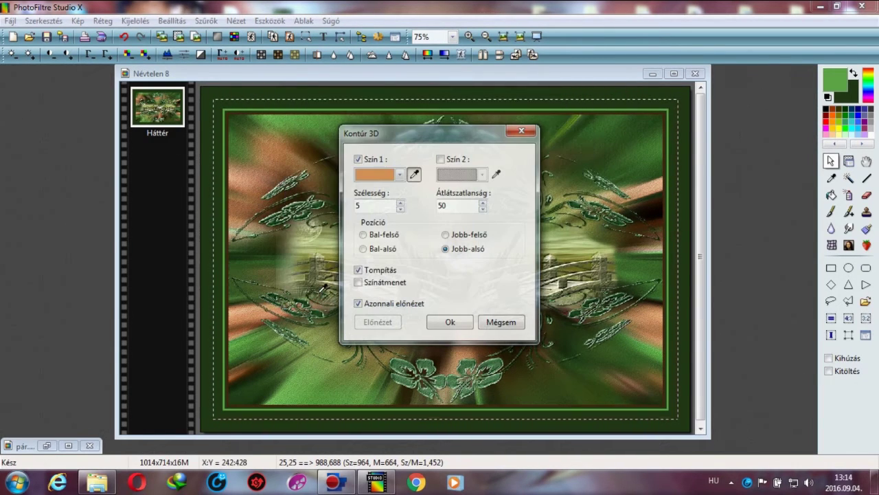
pyautogui.click(447, 324)
# - Apply a second orange 3D contour (Kontúr 3D) to the selection with its position set to Bal-felső
pyautogui.click(204, 22)
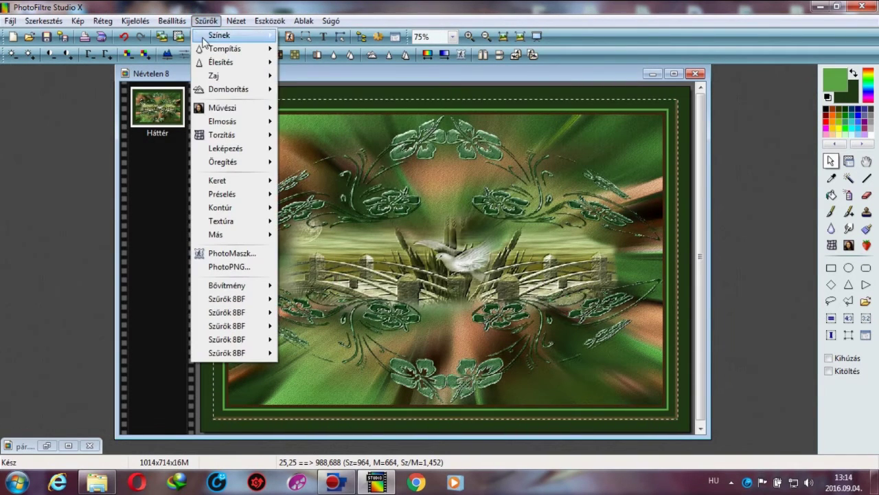
pyautogui.moveTo(225, 148)
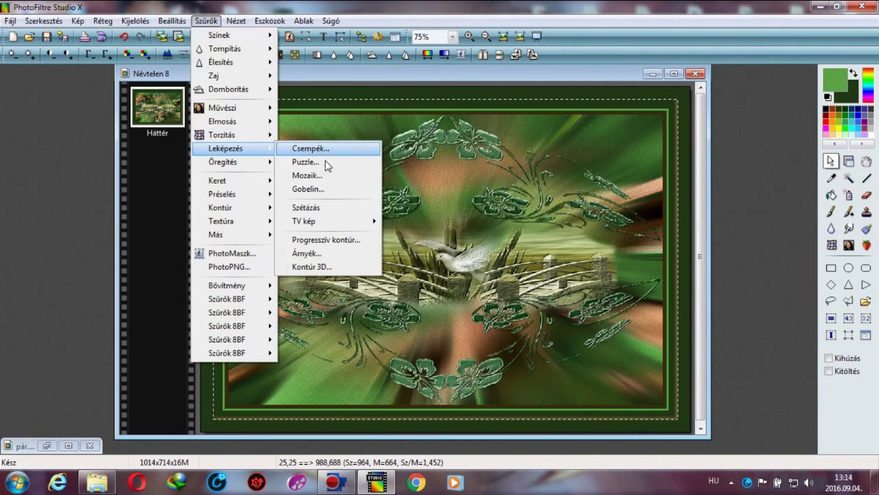
pyautogui.click(316, 266)
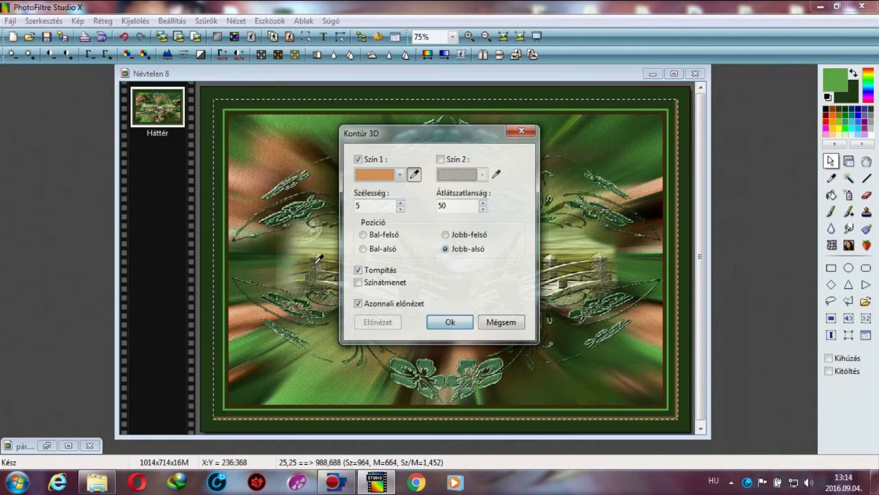
pyautogui.click(364, 234)
pyautogui.click(447, 323)
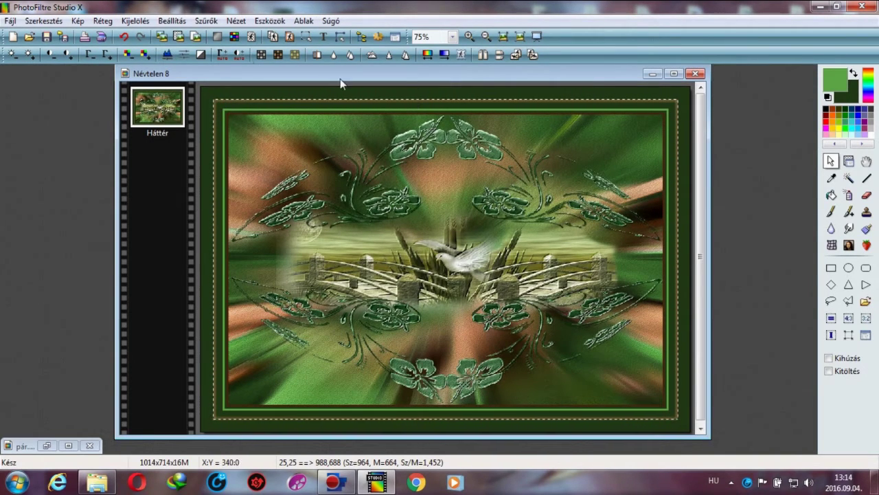
# - Invert the selection to the outer border and apply the sandstone (Homokkő) texture to it
pyautogui.click(136, 21)
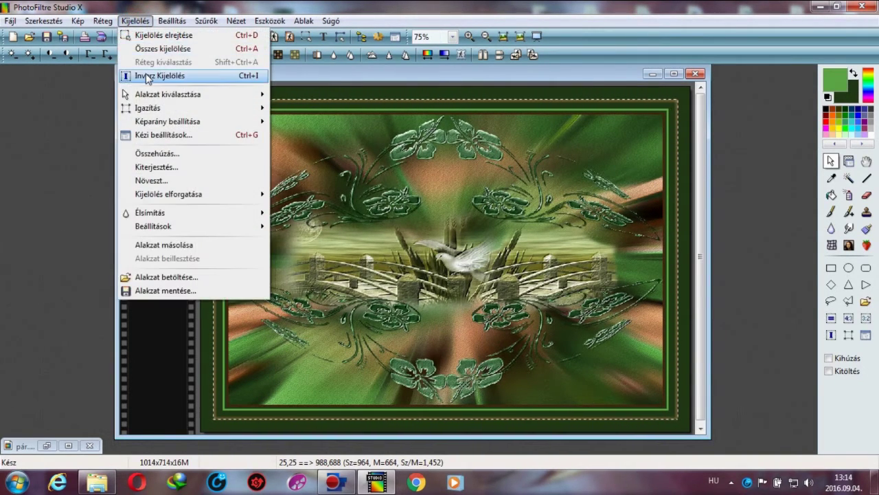
pyautogui.click(146, 76)
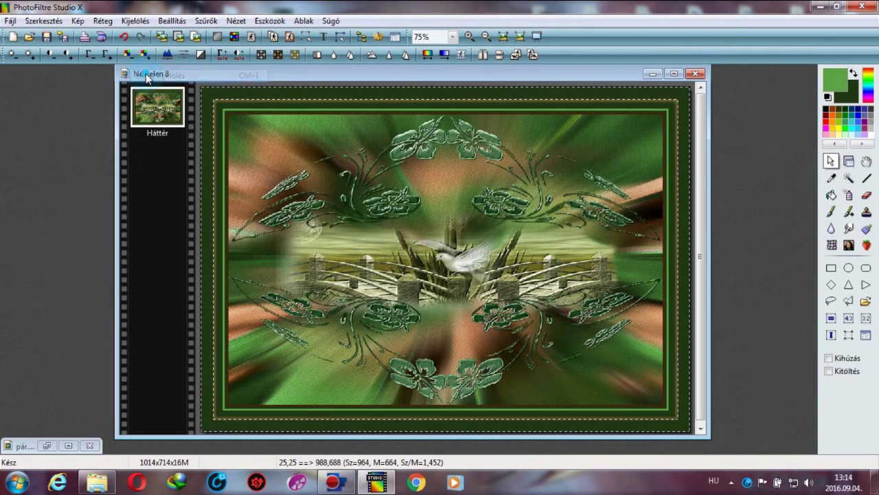
pyautogui.click(206, 20)
pyautogui.moveTo(216, 234)
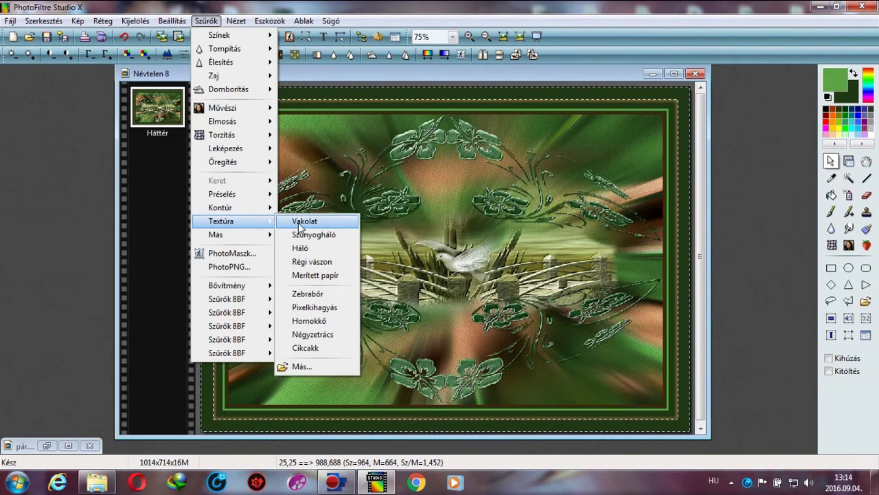
pyautogui.click(308, 323)
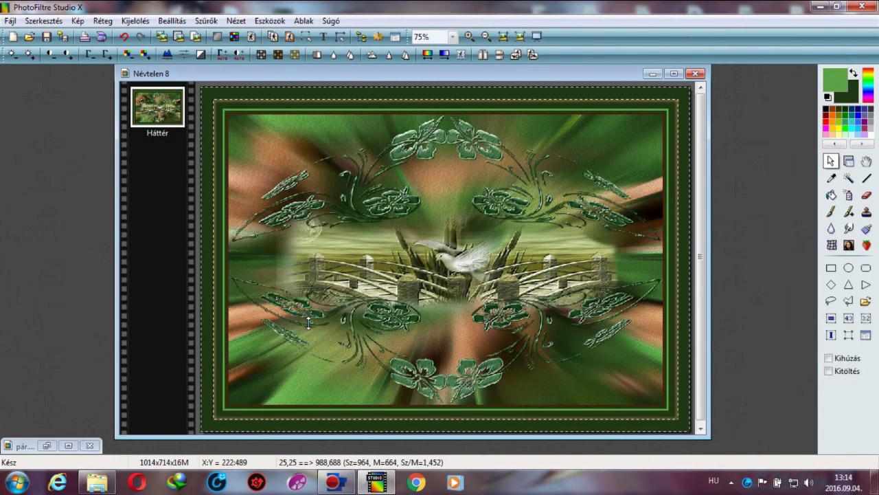
# - Sharpen the outer border with micro contrast (Mikro kontraszt) at 100% intensity and a 12 pixel radius
pyautogui.click(207, 21)
pyautogui.moveTo(206, 63)
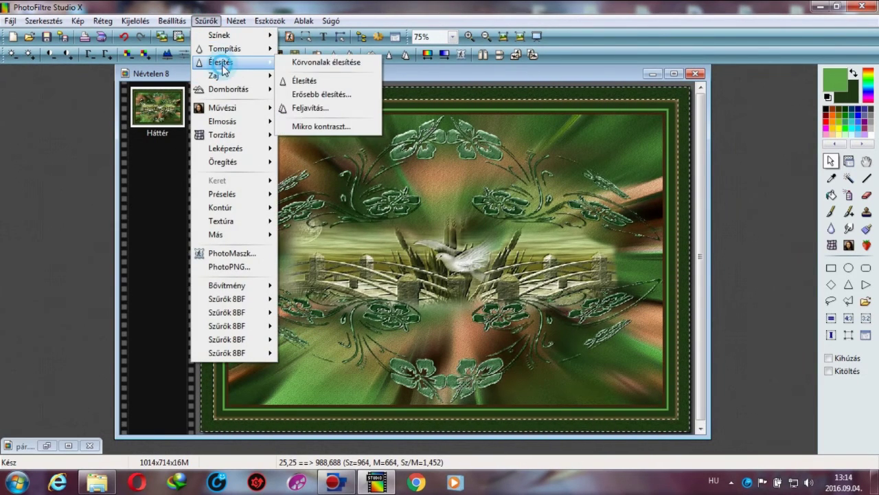
pyautogui.click(330, 126)
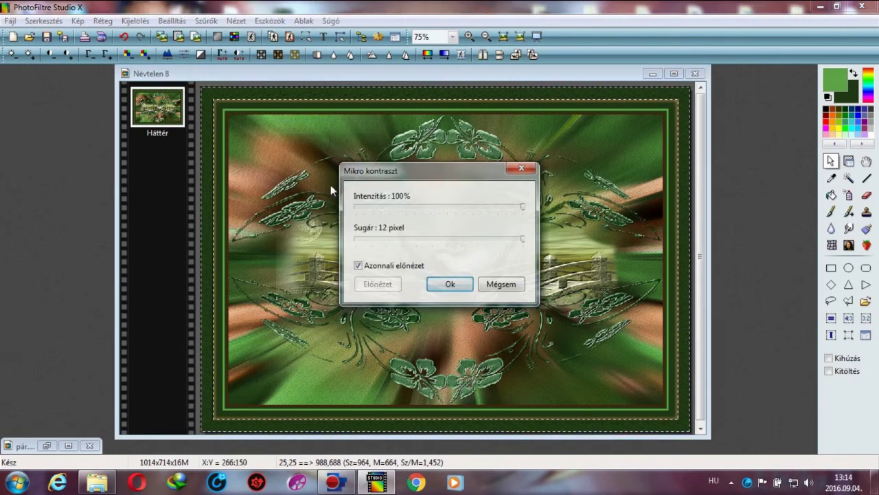
pyautogui.click(448, 284)
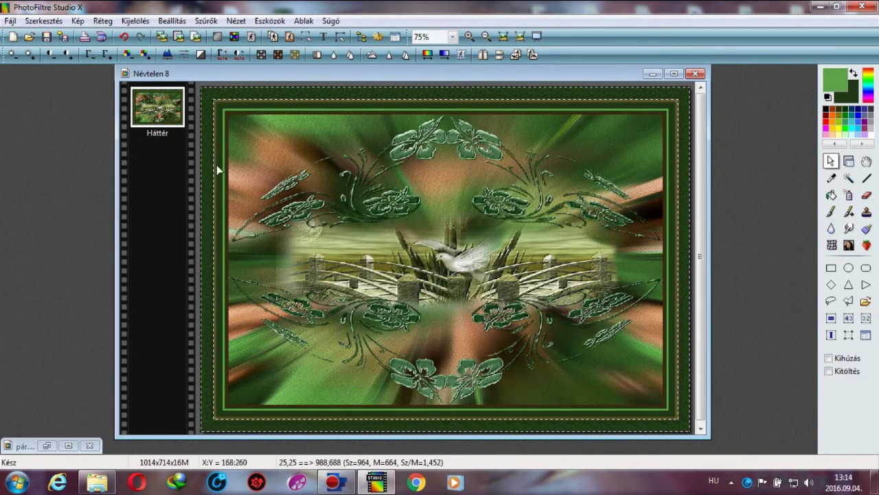
# - Start the Mehdi Vibrations 1.1 filter on the outer border and change its third colour to the custom dark green
pyautogui.click(206, 21)
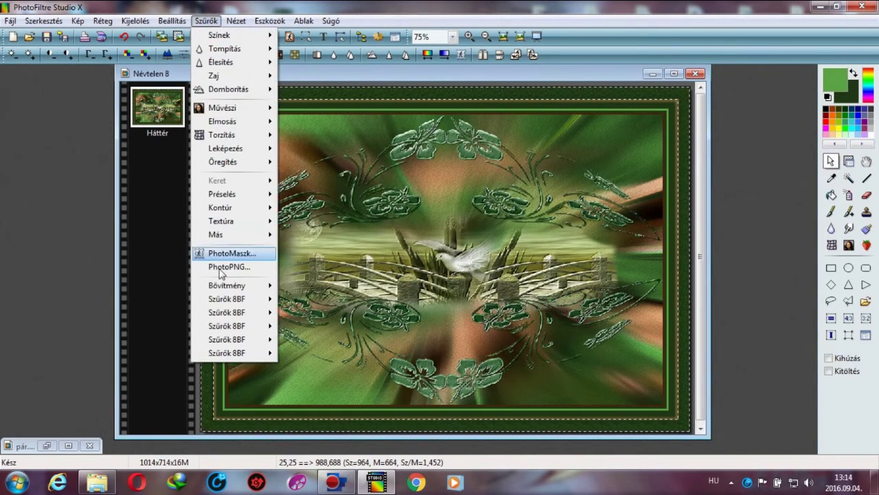
pyautogui.moveTo(222, 314)
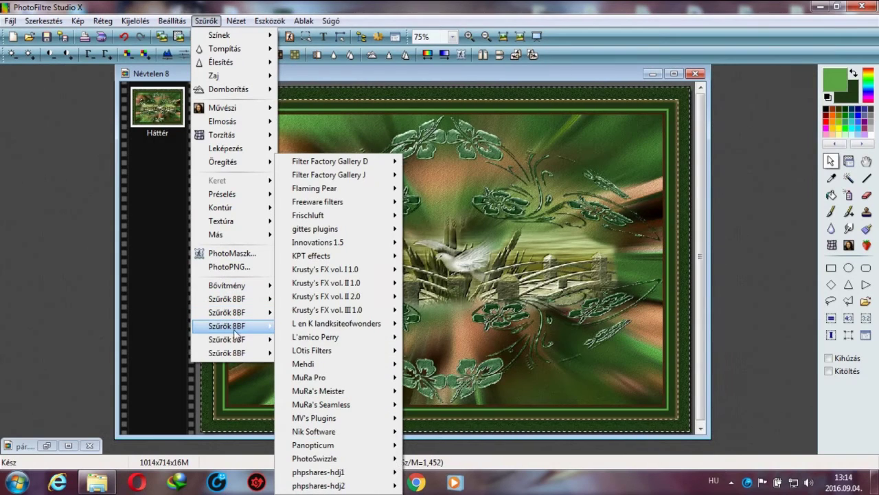
pyautogui.moveTo(302, 363)
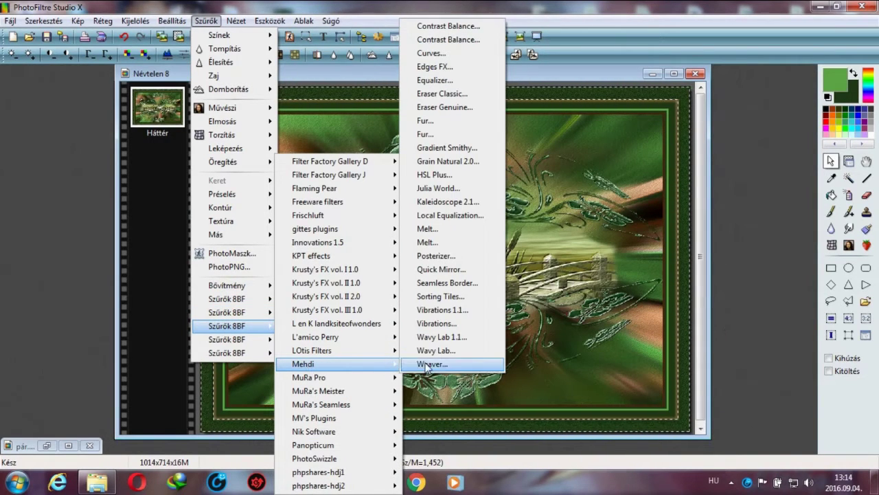
pyautogui.click(450, 310)
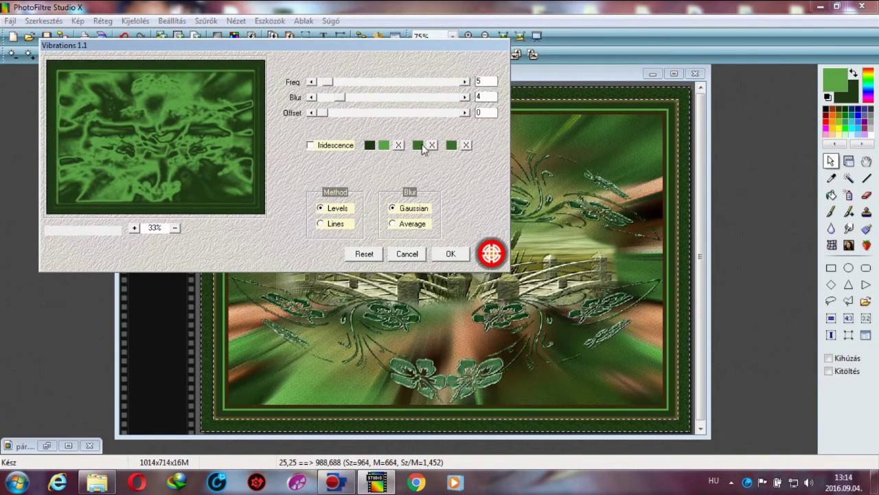
pyautogui.click(419, 146)
pyautogui.click(316, 240)
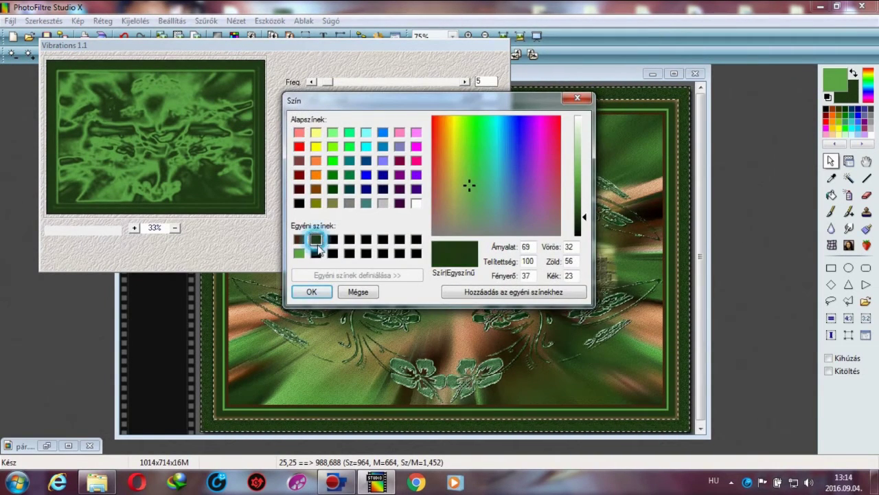
pyautogui.click(316, 292)
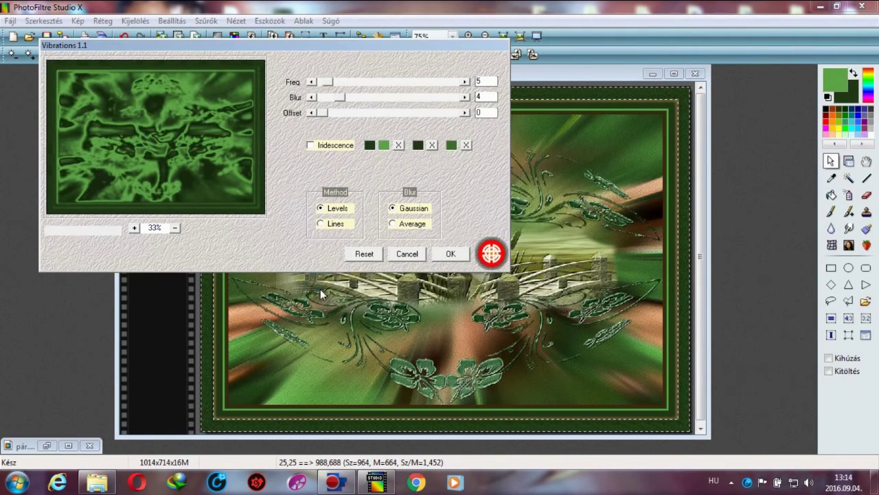
# - Apply Vibrations with the Lines method, Drift 30, Freq. 6, Blur 5, Offset 10, Angle 10 and Average blur
pyautogui.click(333, 224)
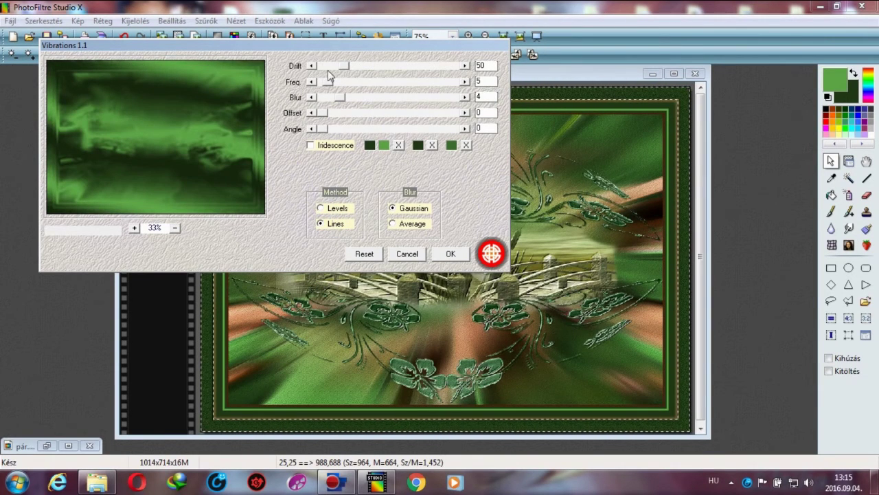
pyautogui.click(328, 65)
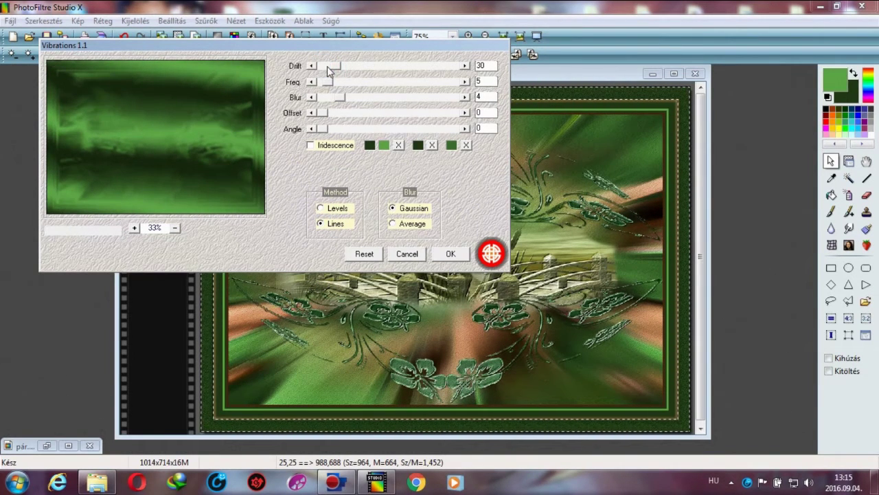
pyautogui.click(465, 82)
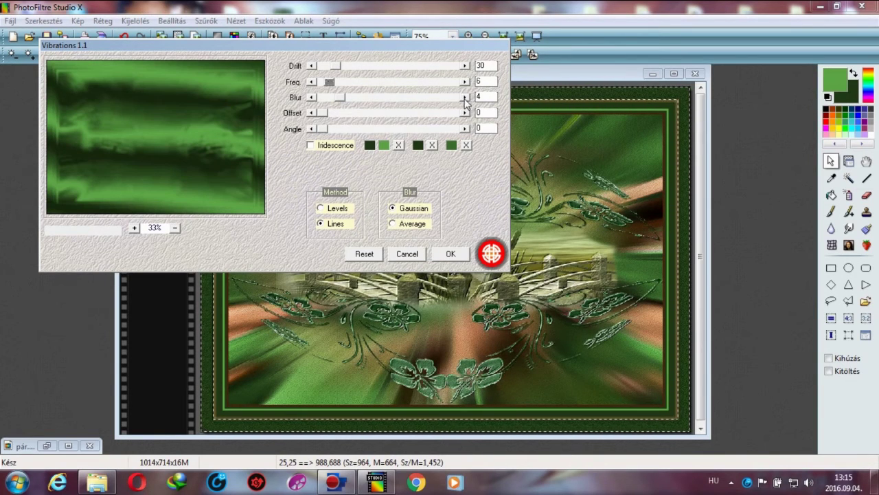
pyautogui.click(465, 97)
pyautogui.click(447, 112)
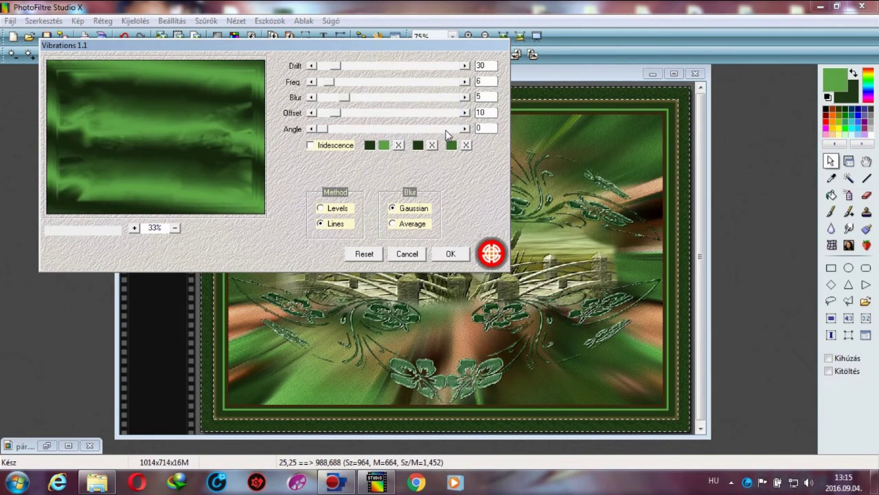
pyautogui.click(446, 128)
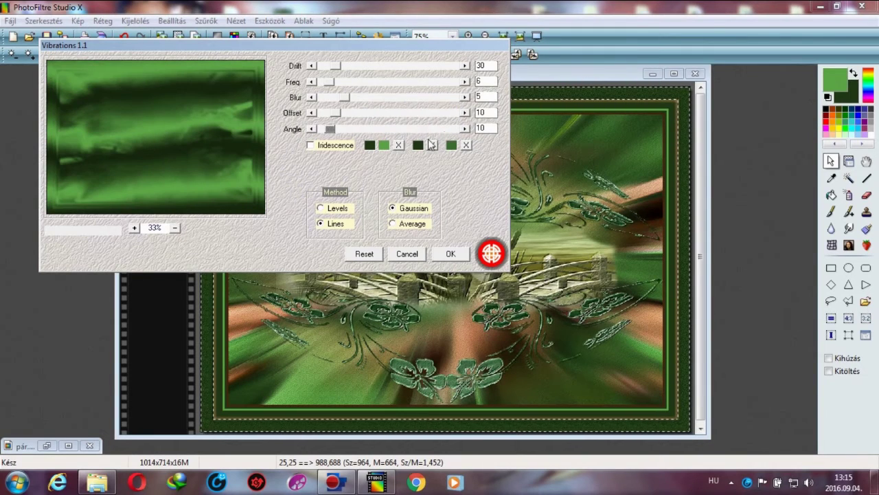
pyautogui.click(397, 224)
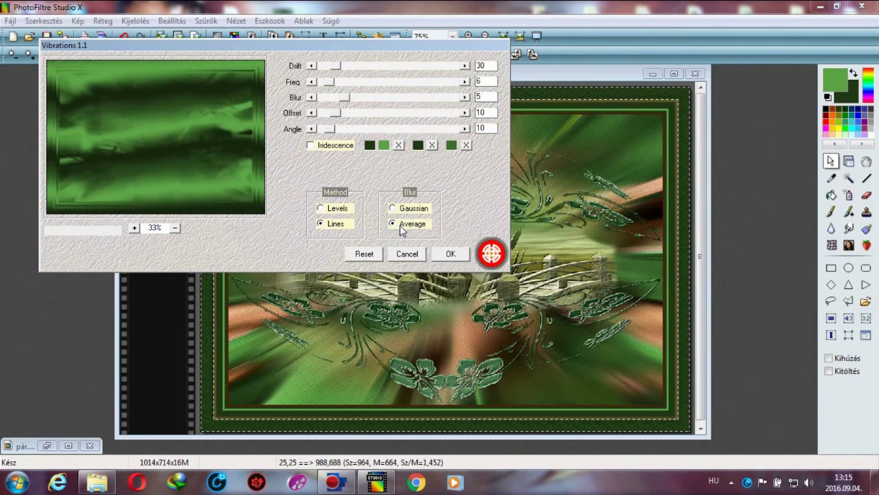
pyautogui.click(451, 255)
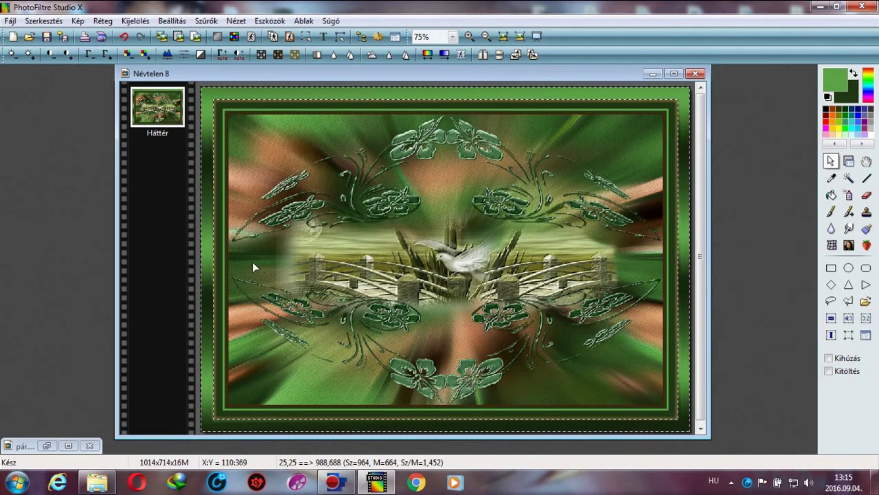
# - Sharpen the outer border again with micro contrast (Mikro kontraszt) at 100% intensity and a 12 pixel radius
pyautogui.click(206, 20)
pyautogui.moveTo(224, 67)
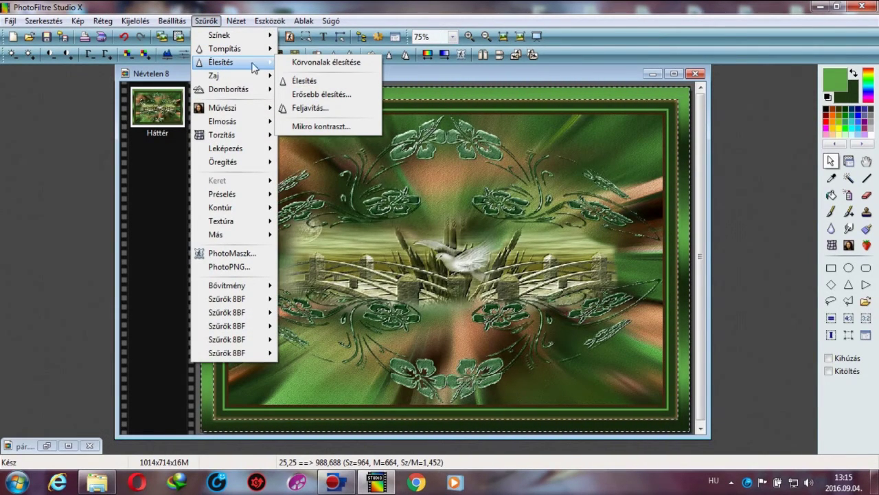
pyautogui.click(323, 127)
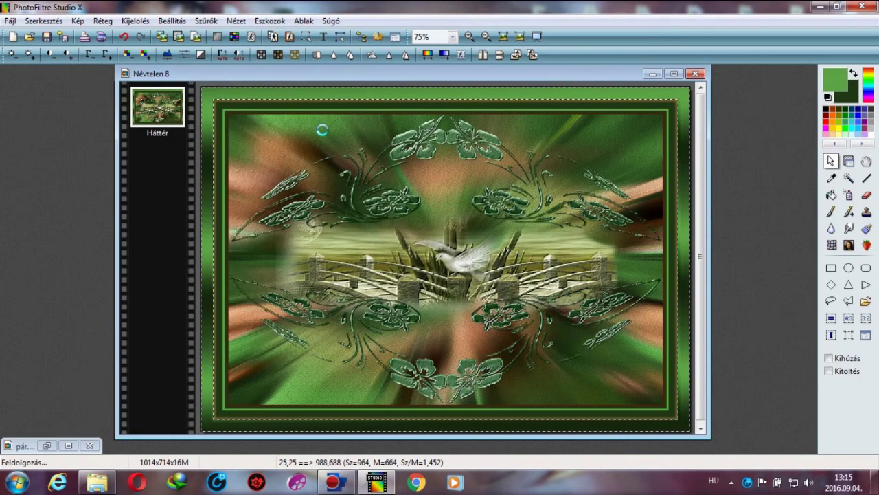
pyautogui.click(448, 282)
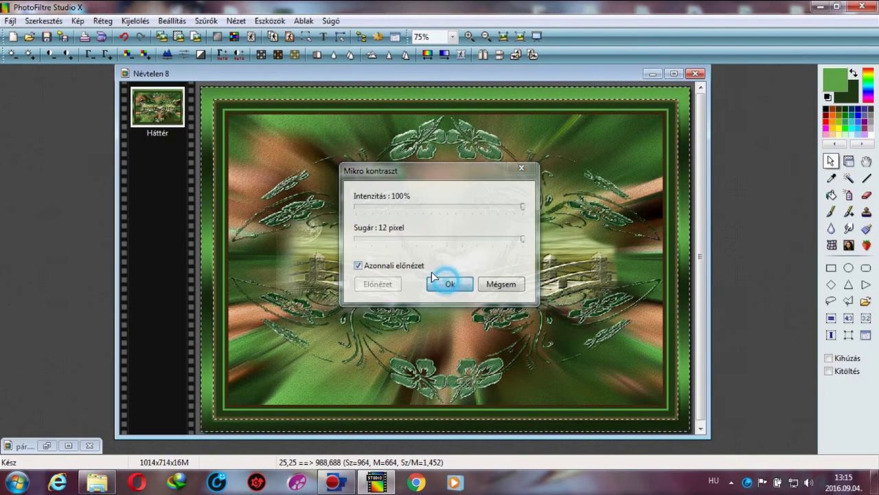
# - Apply the mosquito net (Szúnyogháló) texture to the outer border and sharpen it with micro contrast at 100% intensity and 12 pixel radius
pyautogui.click(206, 21)
pyautogui.moveTo(204, 208)
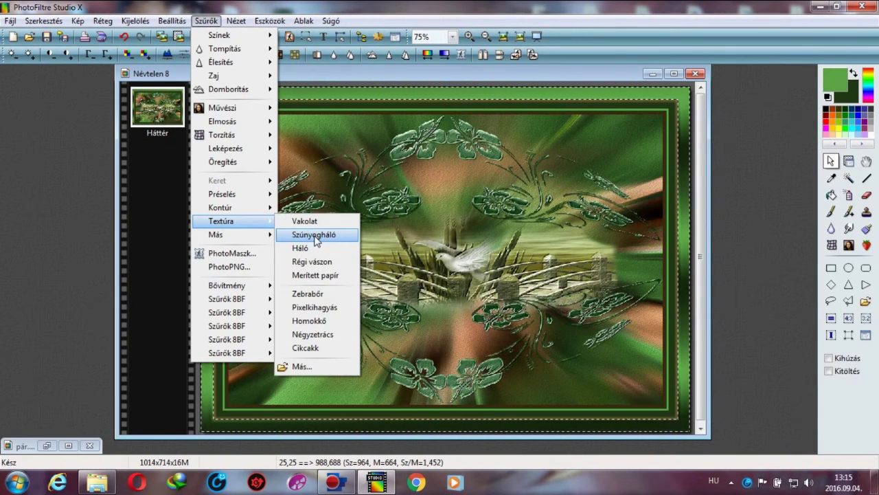
pyautogui.click(315, 236)
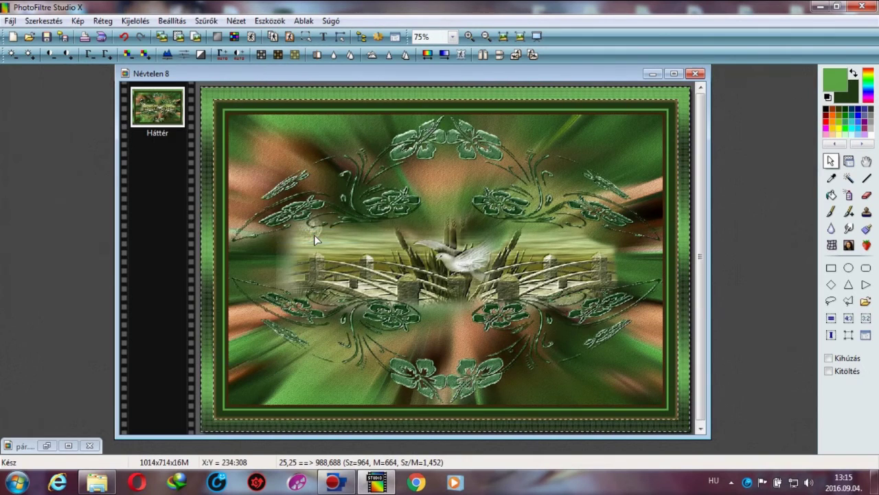
pyautogui.click(205, 21)
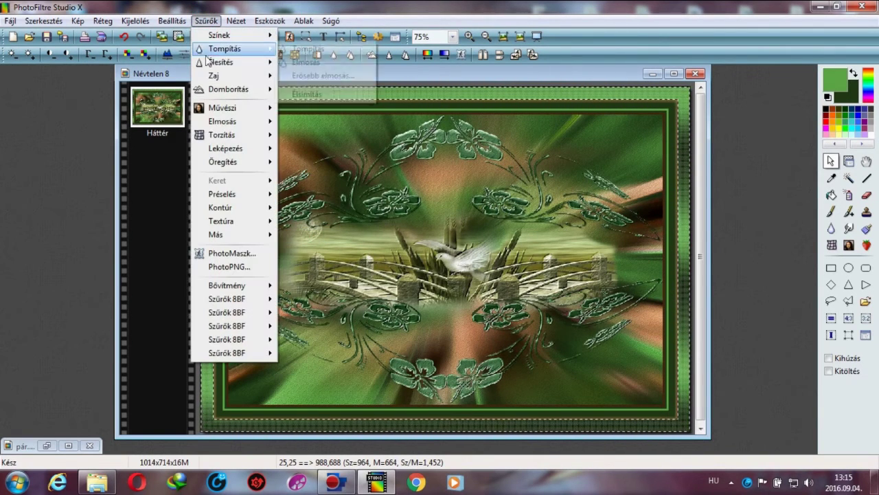
pyautogui.moveTo(206, 62)
pyautogui.click(311, 127)
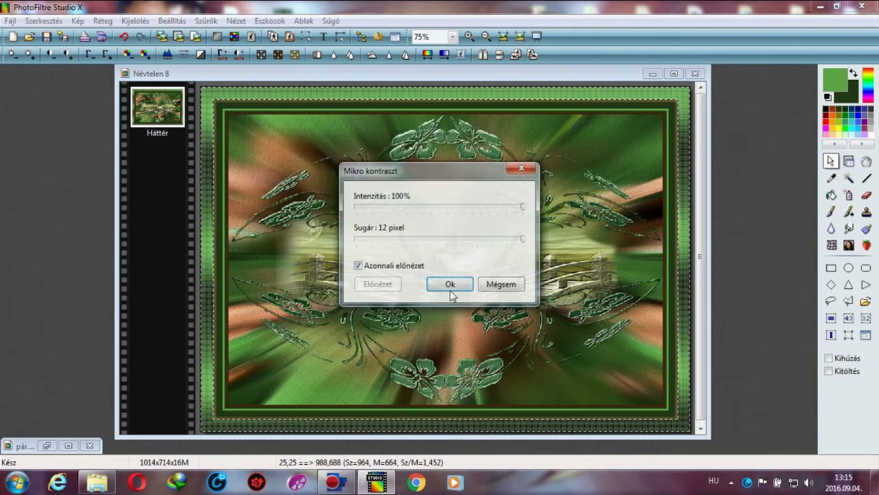
pyautogui.click(450, 283)
# - Apply a moderate emboss (Mérsékelt domborítás) to the outer border and shift the image window slightly aside
pyautogui.click(206, 20)
pyautogui.moveTo(234, 90)
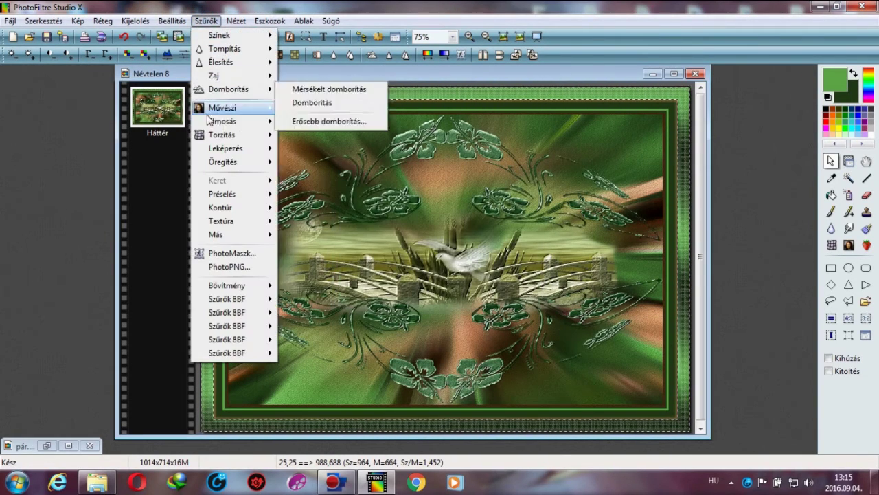
pyautogui.click(316, 89)
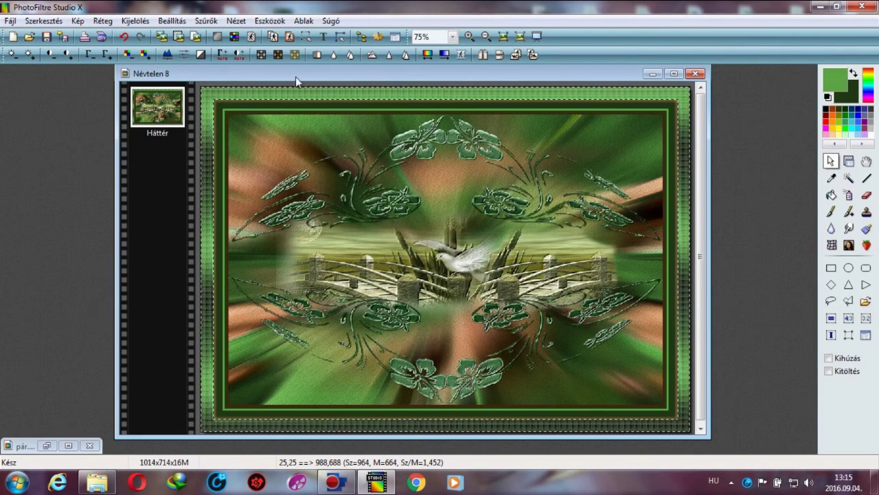
pyautogui.moveTo(295, 76); pyautogui.dragTo(315, 78)
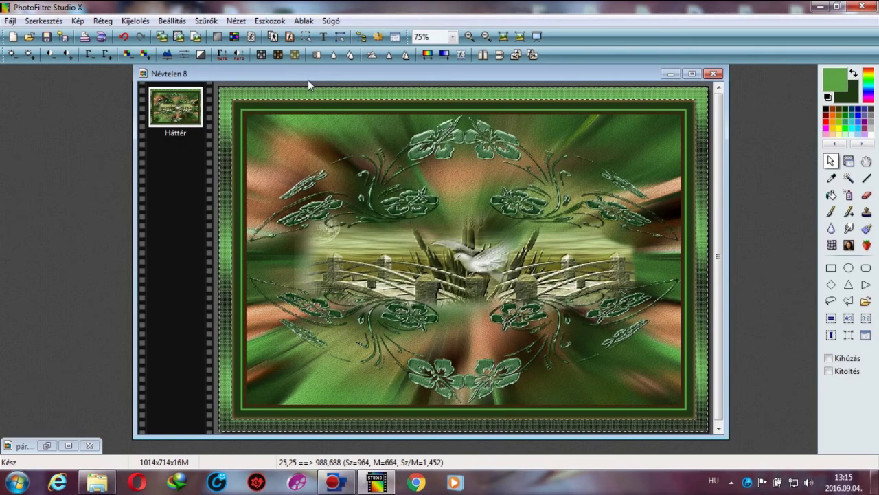
pyautogui.moveTo(295, 78); pyautogui.dragTo(314, 79)
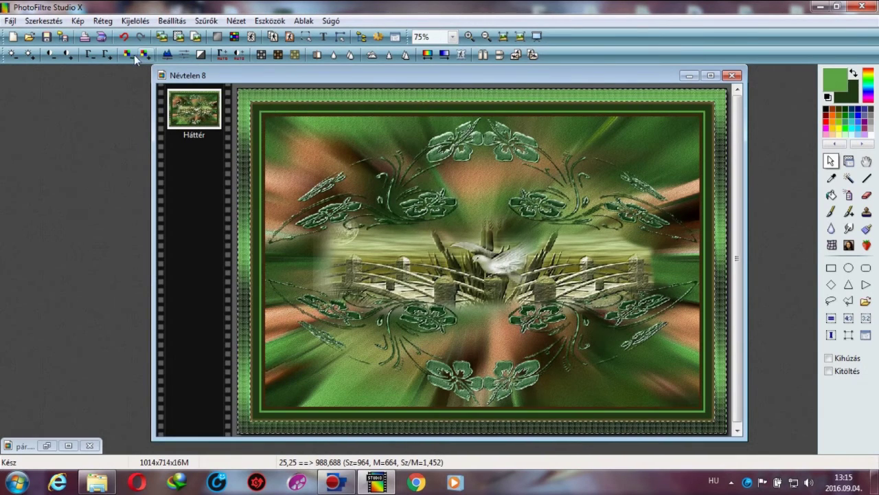
# - Invert the selection, add a black outer progressive contour (Progresszív kontúr) at 50% opacity, width 5, Elmosás style, and hide the selection
pyautogui.click(135, 20)
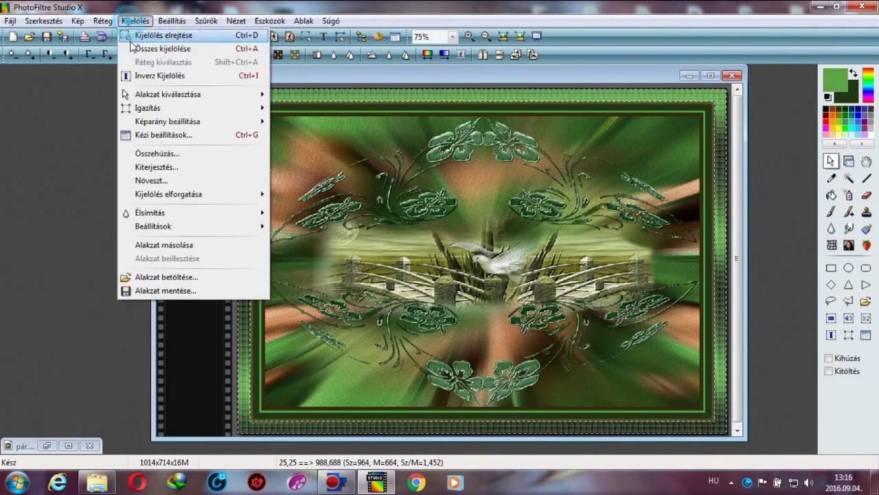
pyautogui.click(146, 76)
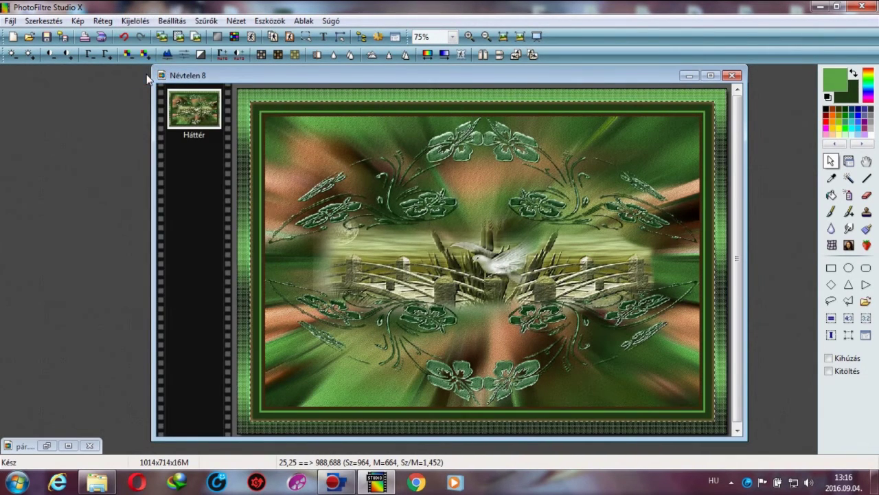
pyautogui.click(207, 21)
pyautogui.moveTo(220, 148)
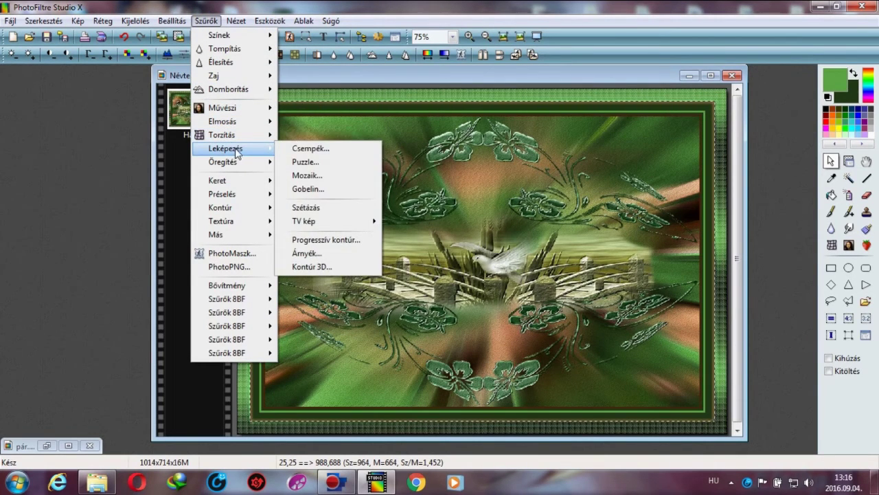
pyautogui.click(340, 240)
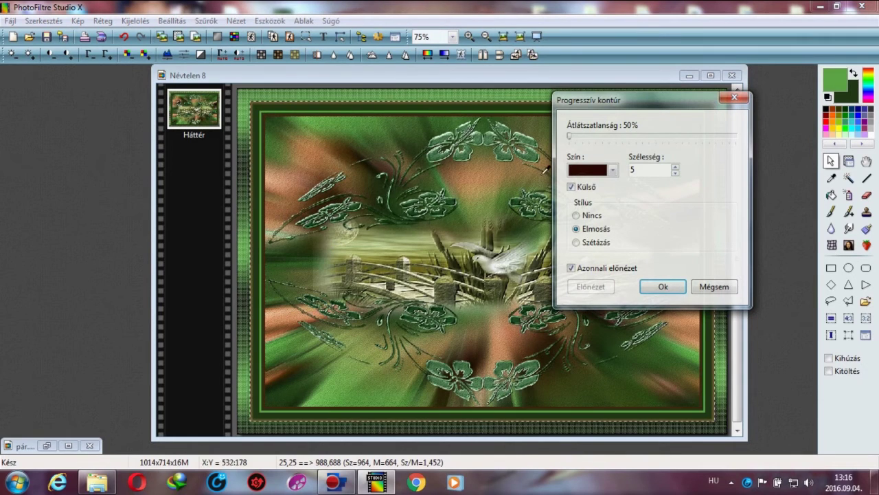
pyautogui.click(595, 173)
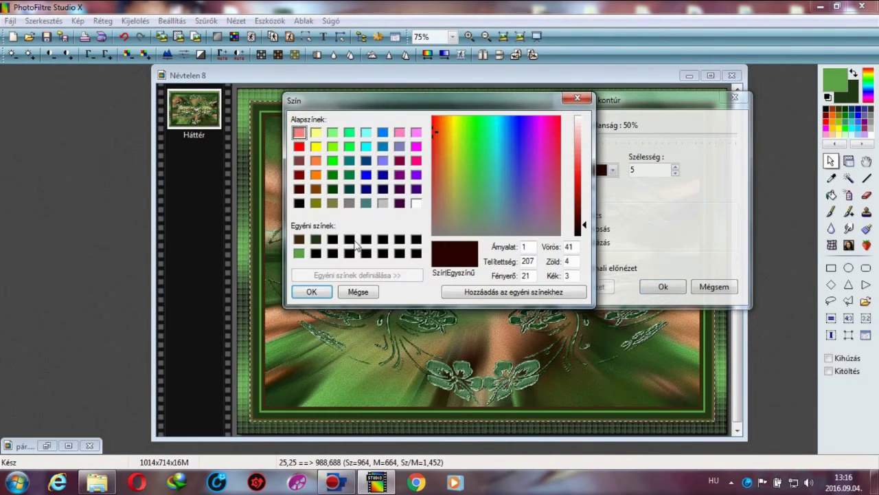
pyautogui.click(351, 239)
pyautogui.click(311, 291)
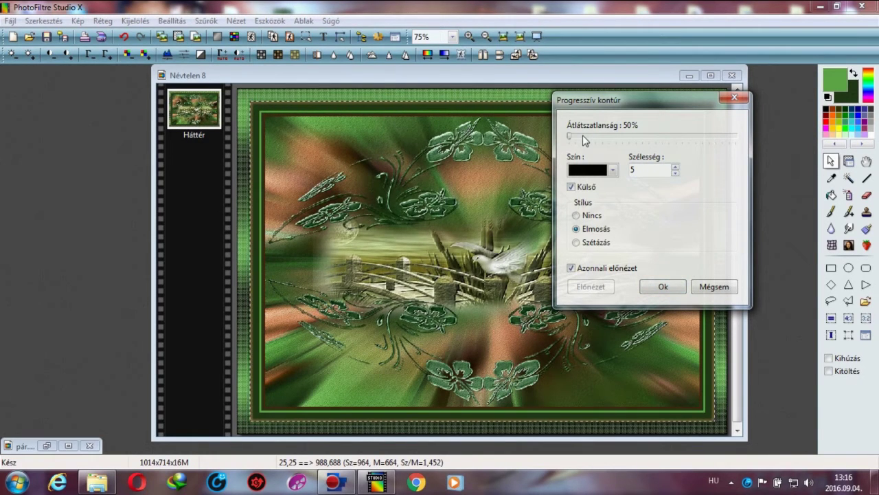
pyautogui.click(656, 288)
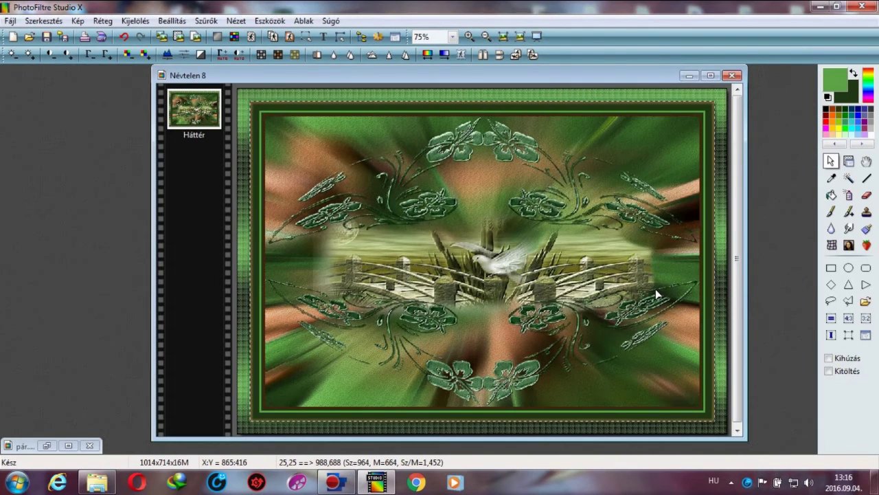
pyautogui.click(134, 21)
pyautogui.click(144, 39)
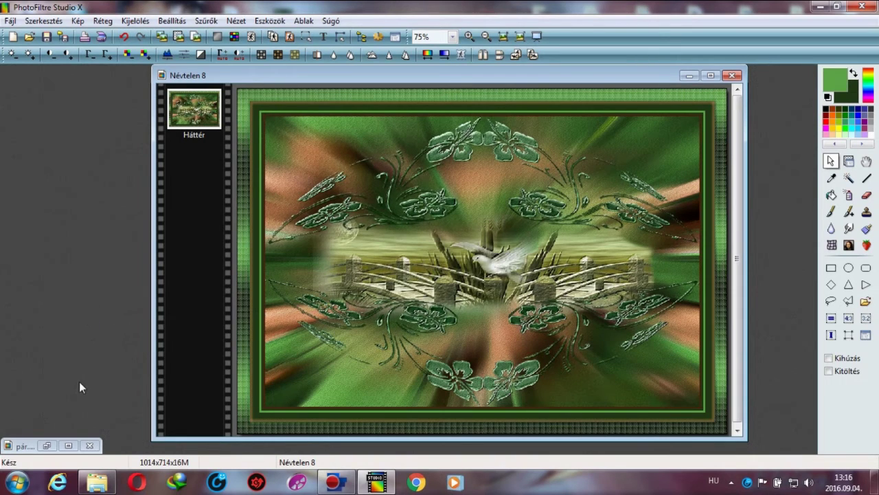
# - Copy the couple from pár.png into the Névtelen 8 collage as a new layer and flip it horizontally
pyautogui.click(47, 446)
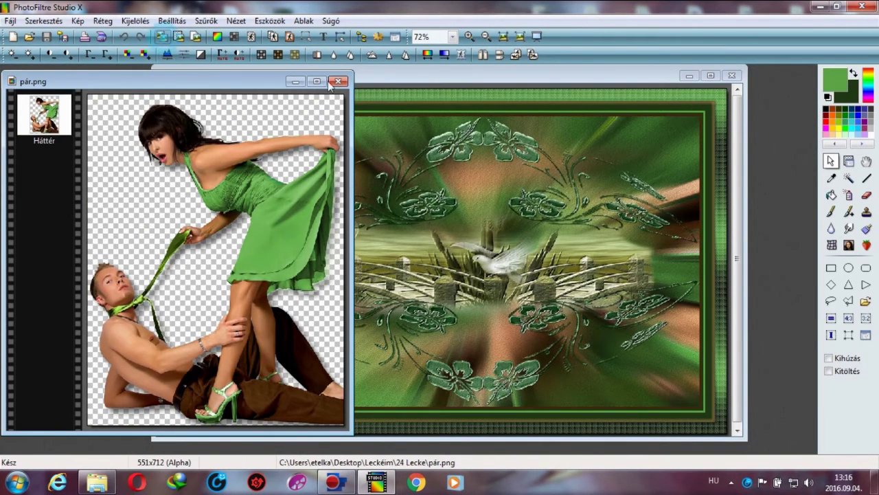
pyautogui.click(373, 83)
pyautogui.click(178, 36)
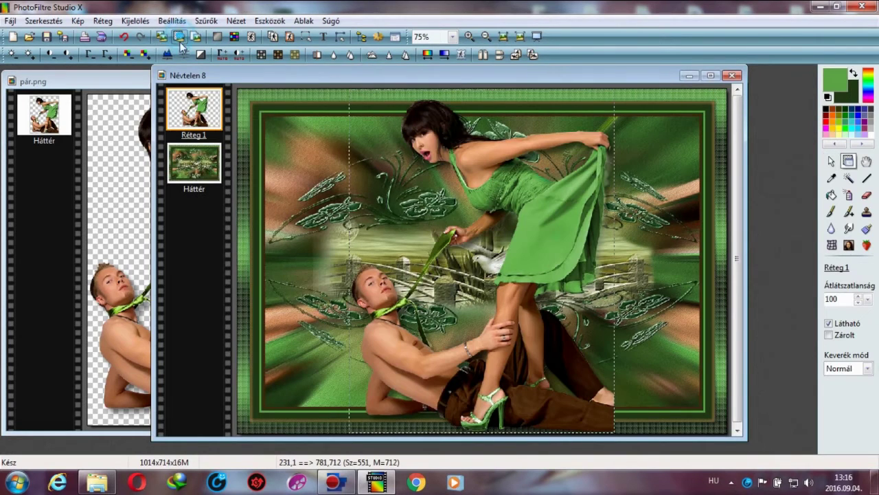
pyautogui.moveTo(464, 404); pyautogui.dragTo(425, 360)
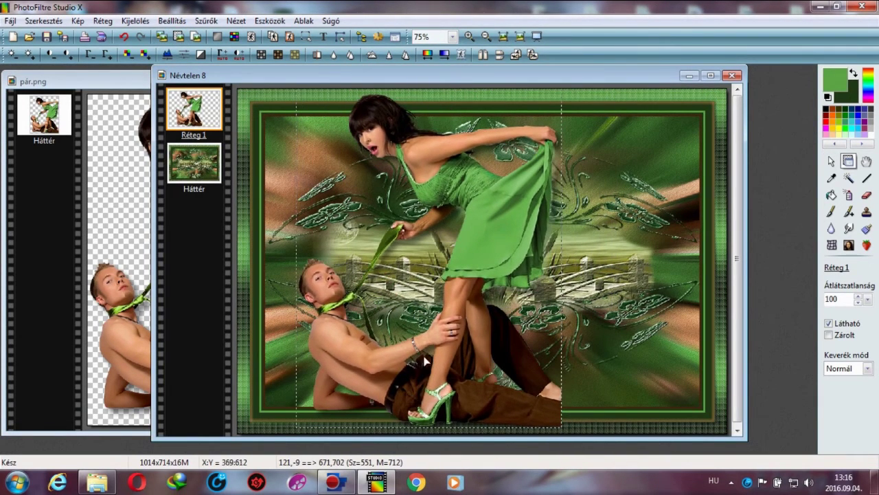
pyautogui.click(484, 55)
pyautogui.moveTo(432, 416); pyautogui.dragTo(421, 420)
# - Stretch the couple layer to about 853 pixels wide at 712 pixels high and place it against the picture's left and bottom edges
pyautogui.rightClick(439, 404)
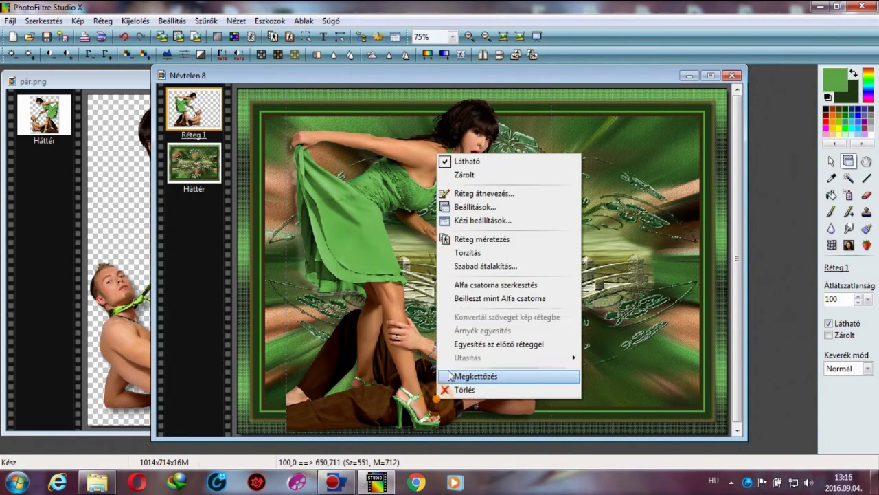
pyautogui.click(499, 235)
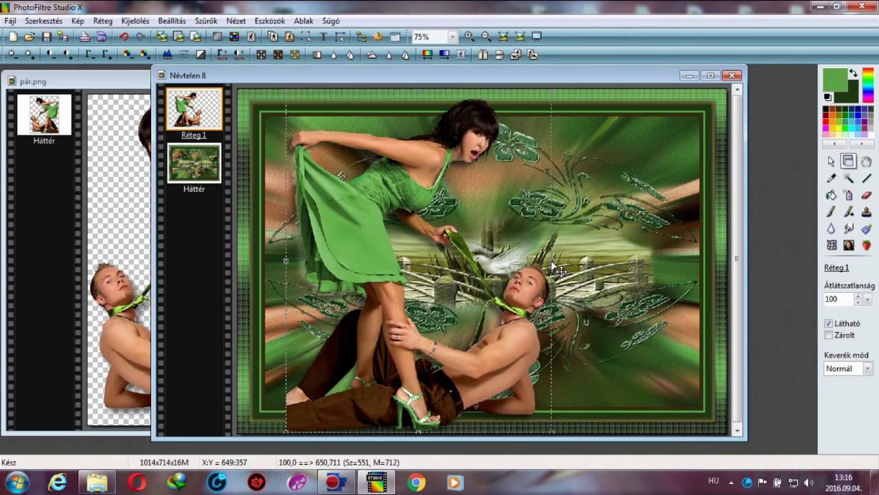
pyautogui.moveTo(555, 267); pyautogui.dragTo(621, 275)
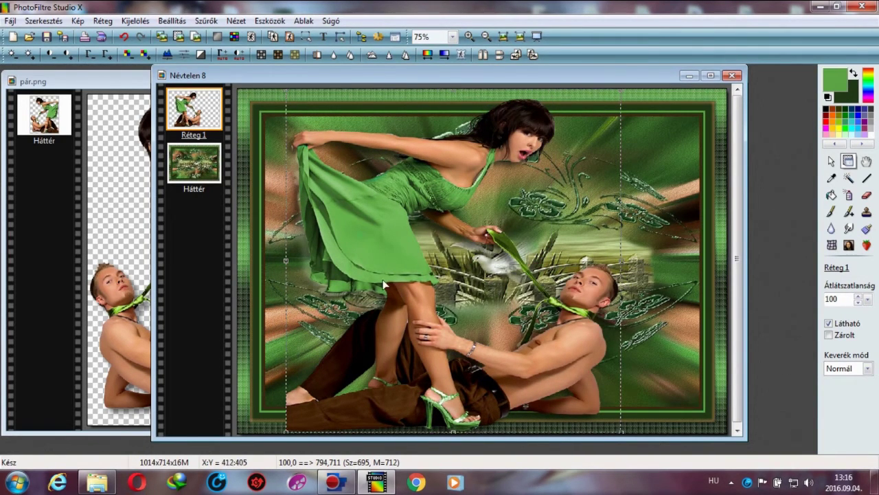
pyautogui.moveTo(294, 270); pyautogui.dragTo(262, 272)
pyautogui.moveTo(292, 412); pyautogui.dragTo(290, 404)
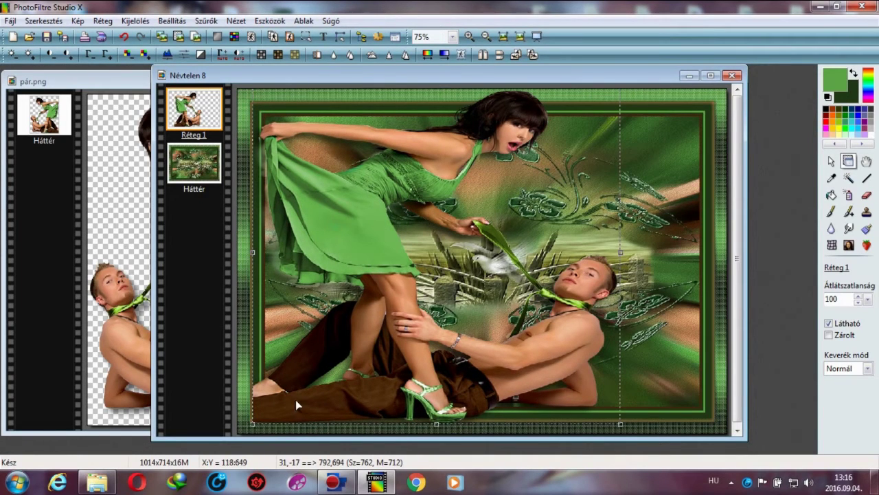
pyautogui.moveTo(631, 261); pyautogui.dragTo(667, 256)
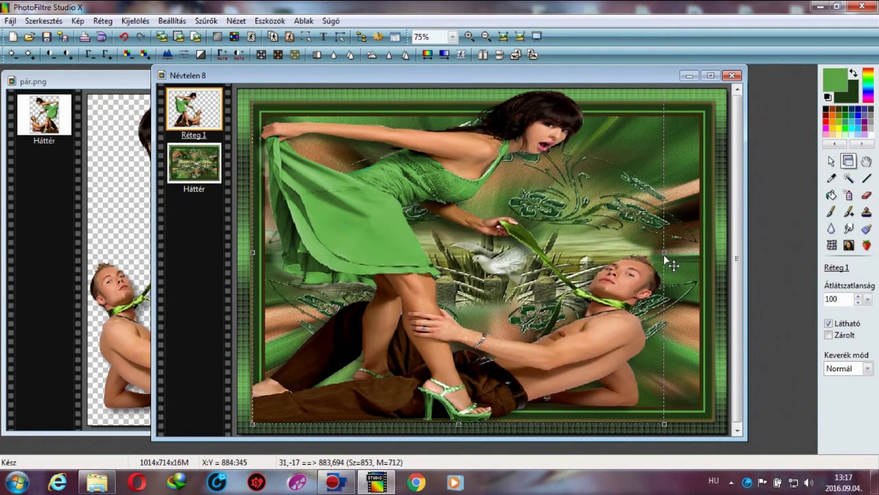
pyautogui.rightClick(307, 391)
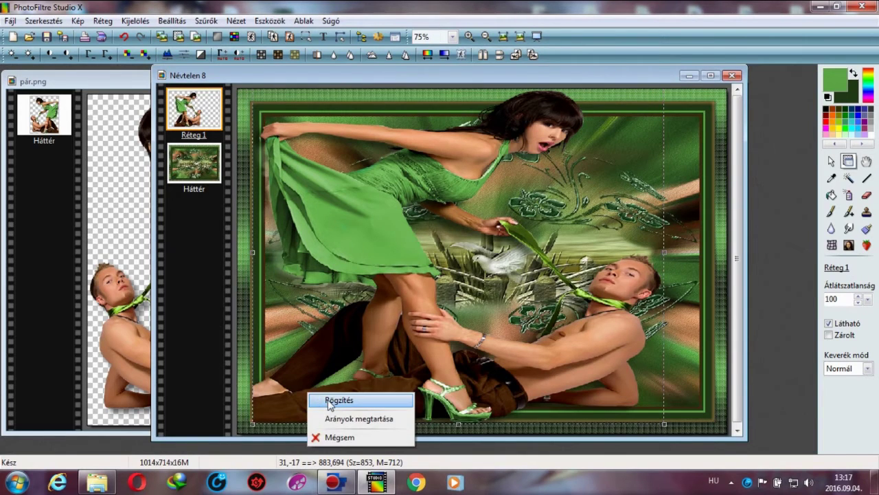
pyautogui.click(325, 398)
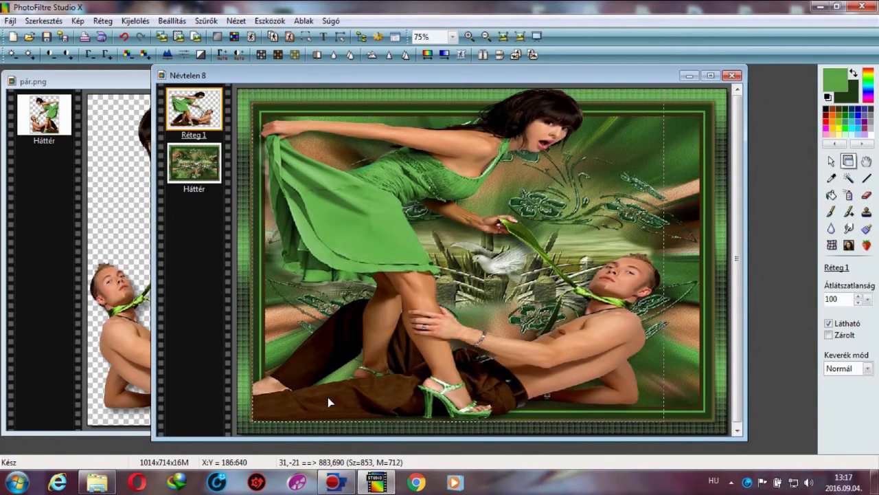
pyautogui.moveTo(328, 397); pyautogui.dragTo(314, 413)
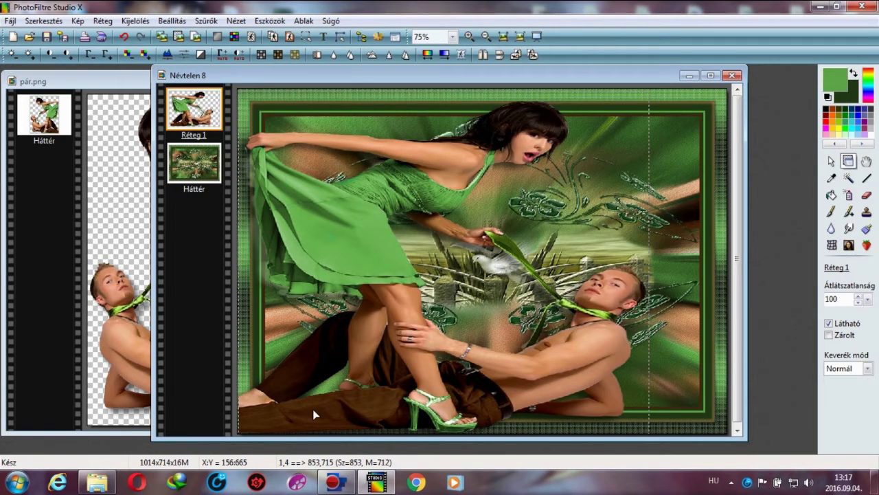
pyautogui.moveTo(313, 408); pyautogui.dragTo(312, 409)
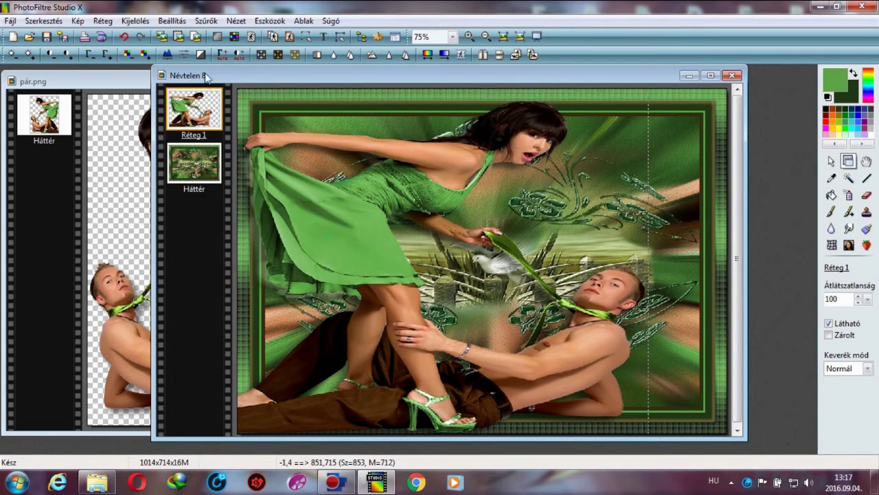
# - Sharpen the couple layer with micro contrast (Mikro kontraszt)
pyautogui.click(206, 21)
pyautogui.moveTo(219, 62)
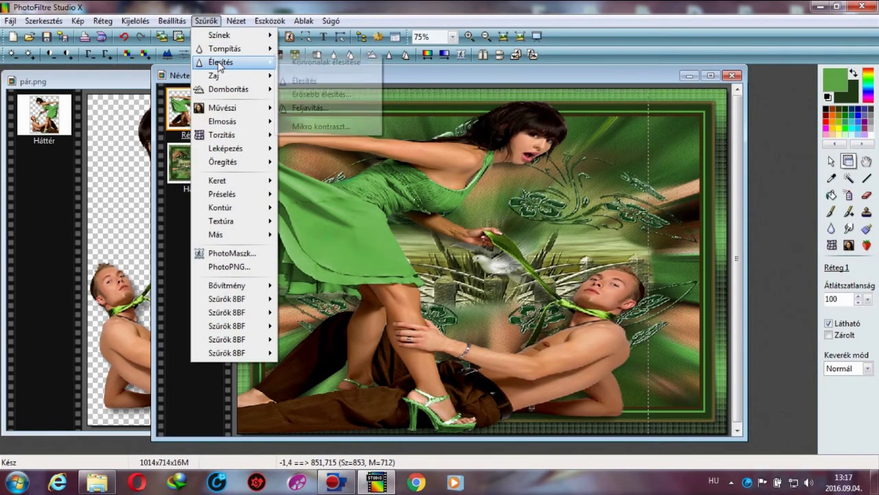
pyautogui.click(320, 126)
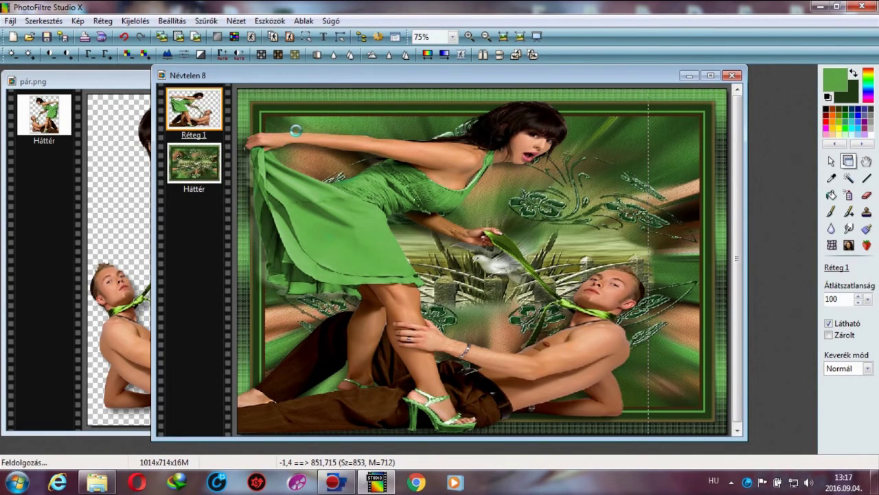
pyautogui.click(448, 284)
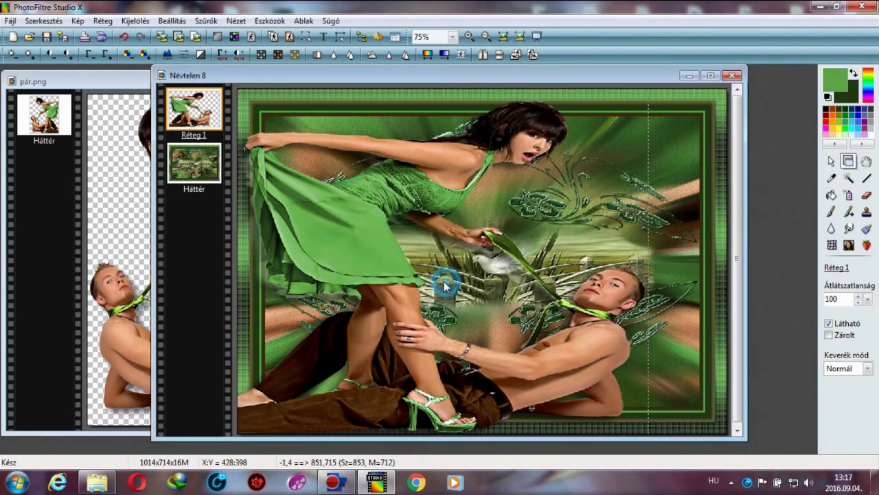
# - Enable a black drop shadow on the couple layer with X and Y offsets of 5
pyautogui.rightClick(204, 103)
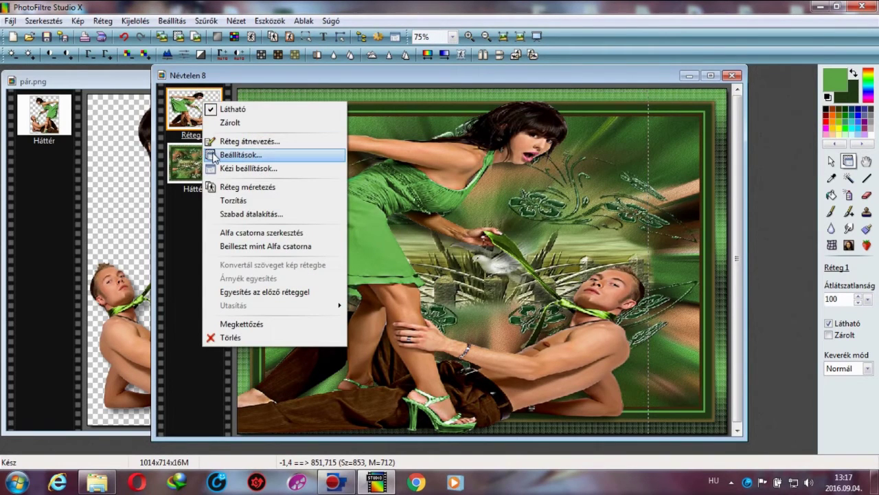
pyautogui.click(233, 154)
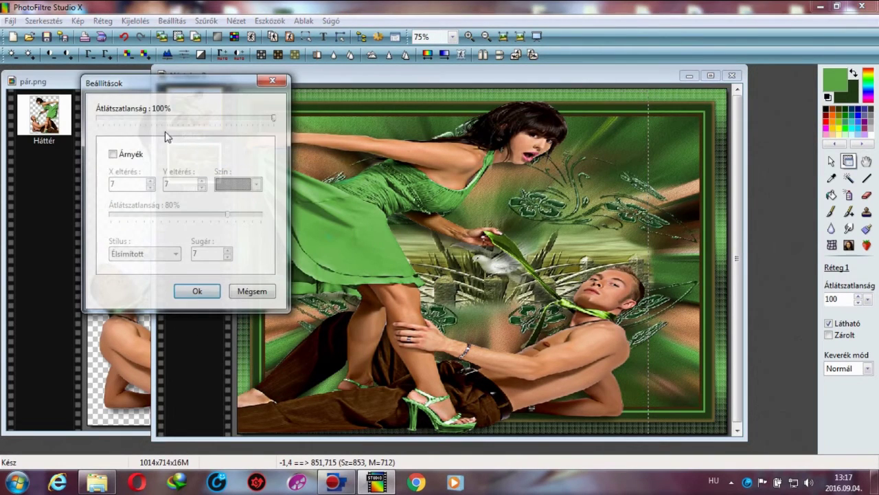
pyautogui.click(113, 154)
pyautogui.moveTo(120, 184); pyautogui.dragTo(103, 186)
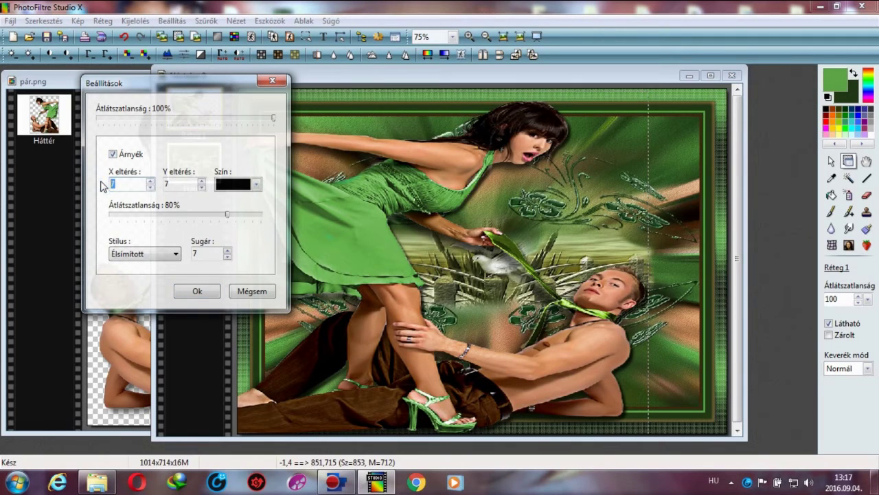
pyautogui.write('5')
pyautogui.press('Tab')
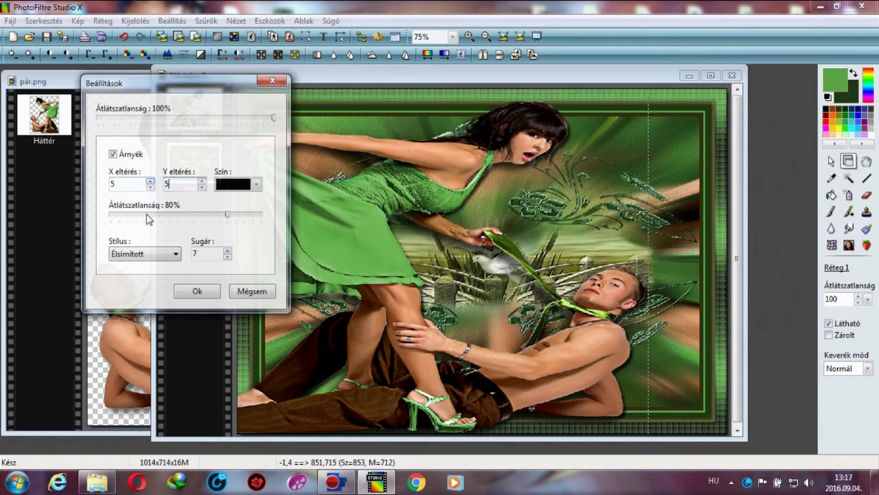
pyautogui.write('5')
# - Set the couple's shadow to 50% opacity with a radius of 30 and merge the shadow into its layer
pyautogui.click(141, 216)
pyautogui.click(141, 216)
pyautogui.click(141, 217)
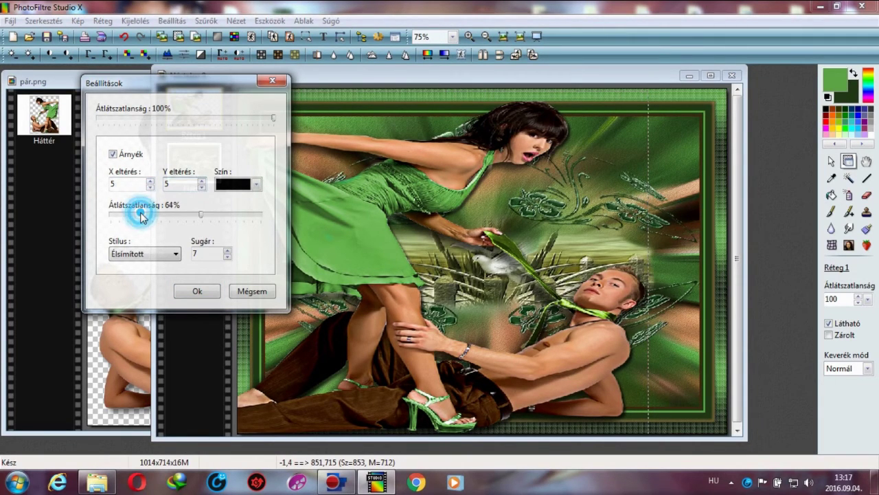
pyautogui.click(142, 216)
pyautogui.click(142, 216)
pyautogui.click(141, 217)
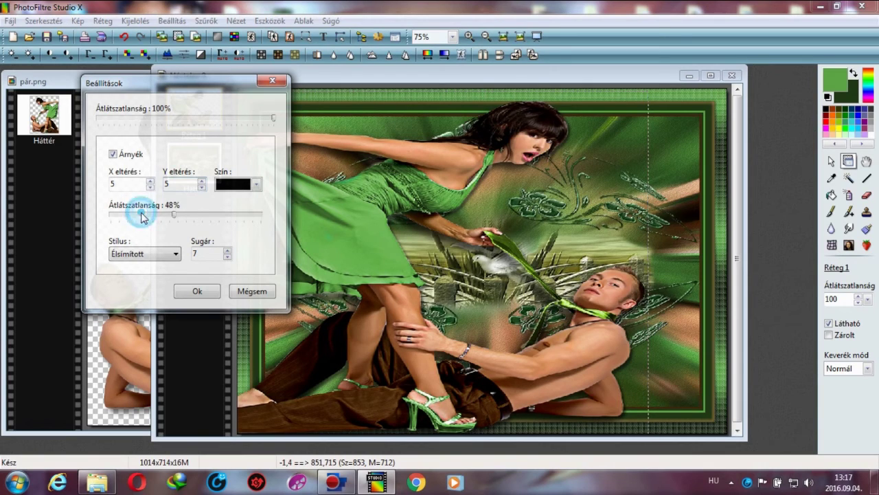
pyautogui.click(194, 214)
pyautogui.moveTo(205, 253); pyautogui.dragTo(181, 256)
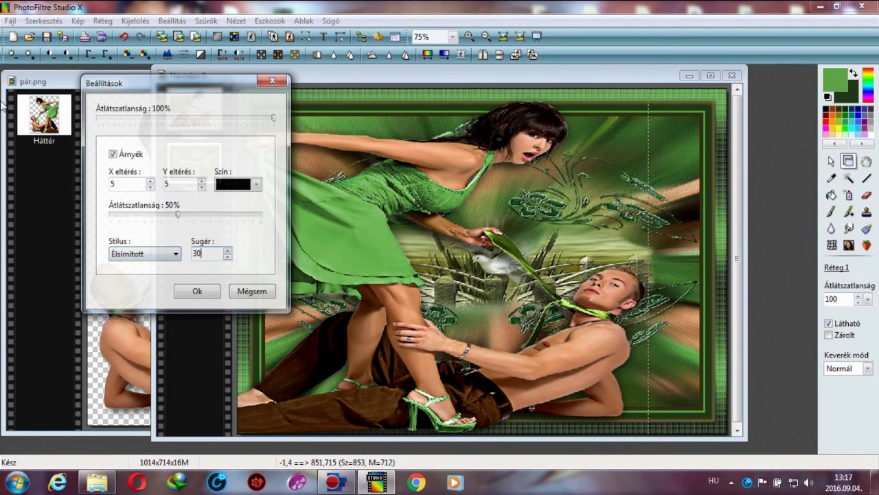
pyautogui.click(197, 291)
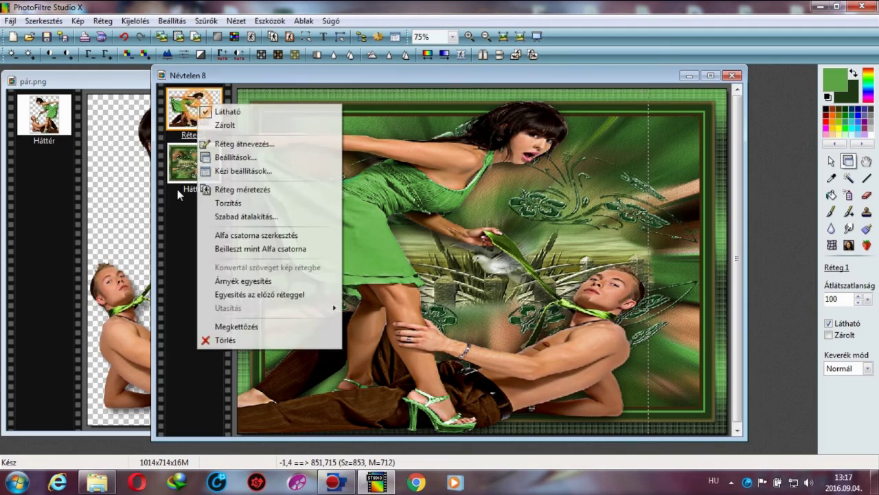
pyautogui.click(221, 280)
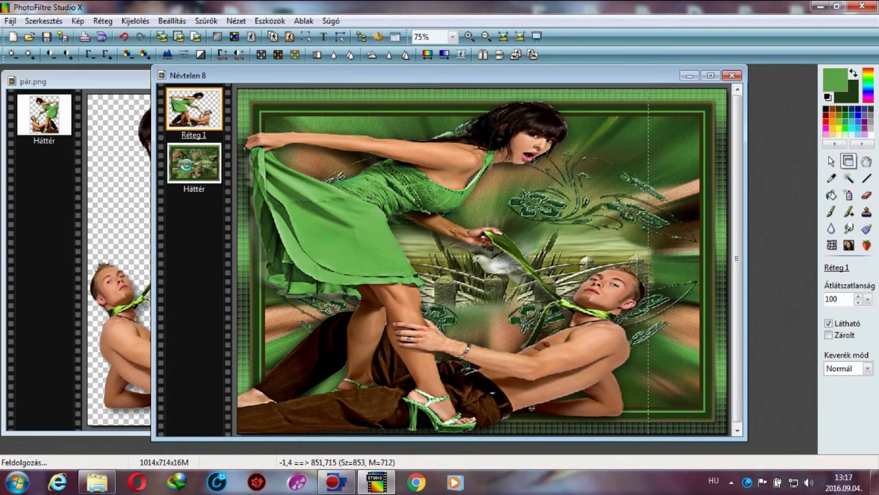
# - Add a second shadow to the couple layer with X and Y offsets of -5 and merge it into the layer
pyautogui.rightClick(190, 110)
pyautogui.click(220, 164)
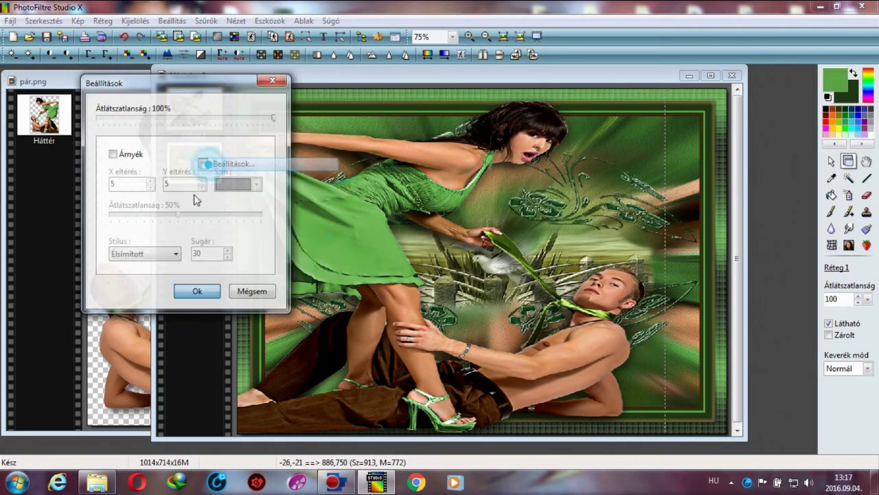
pyautogui.click(113, 154)
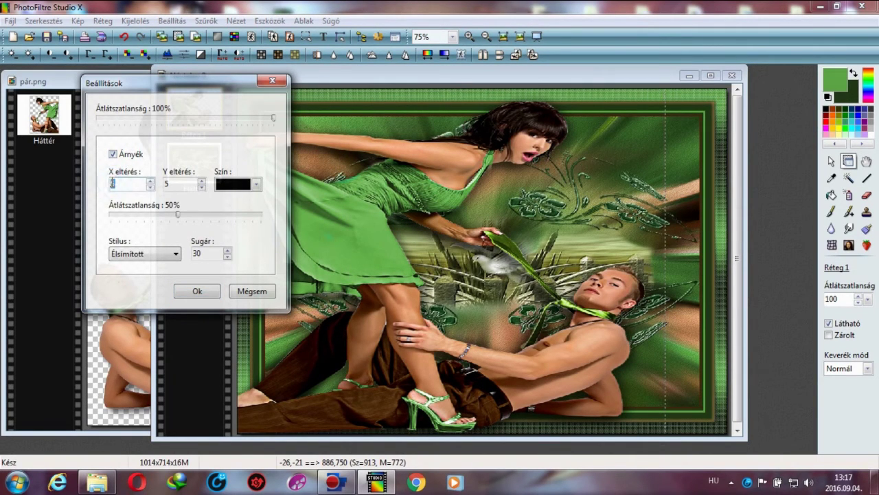
pyautogui.click(112, 183)
pyautogui.click(166, 183)
pyautogui.write('-')
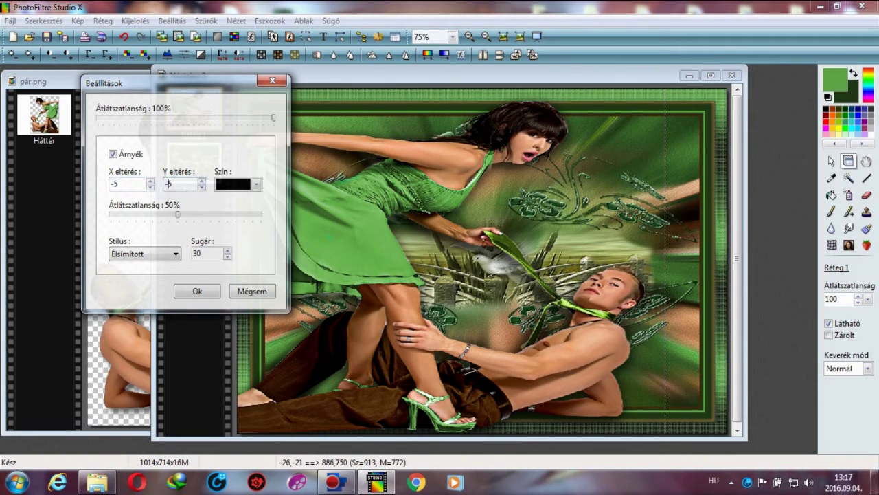
pyautogui.click(216, 290)
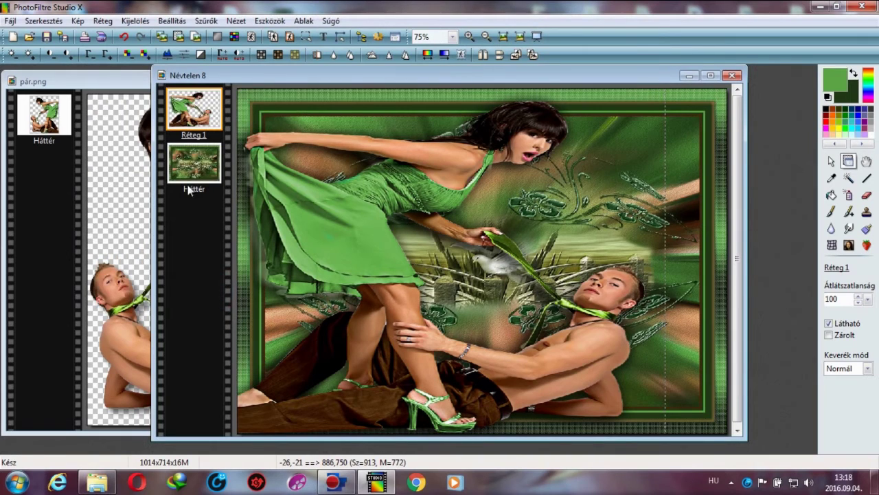
pyautogui.rightClick(207, 114)
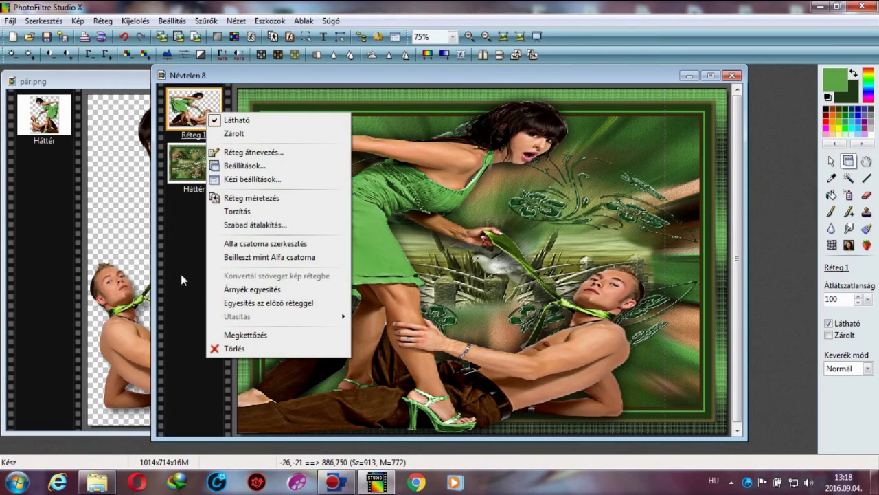
pyautogui.click(244, 289)
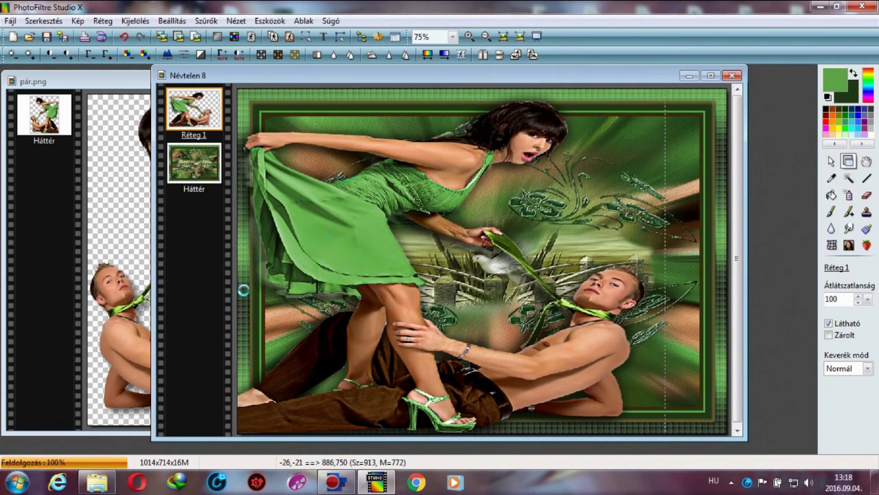
# - Stretch the couple layer to about 866 pixels high, placed against the picture's left and bottom edges, and merge it into the background
pyautogui.rightClick(371, 303)
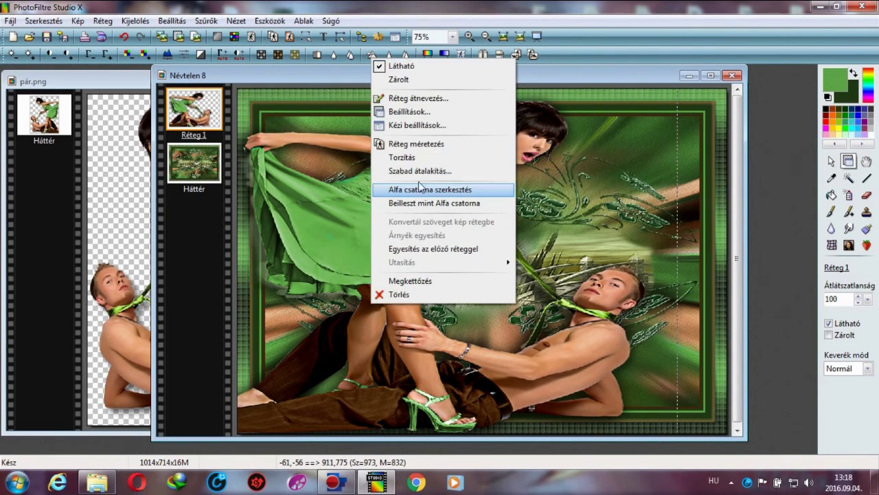
pyautogui.click(431, 144)
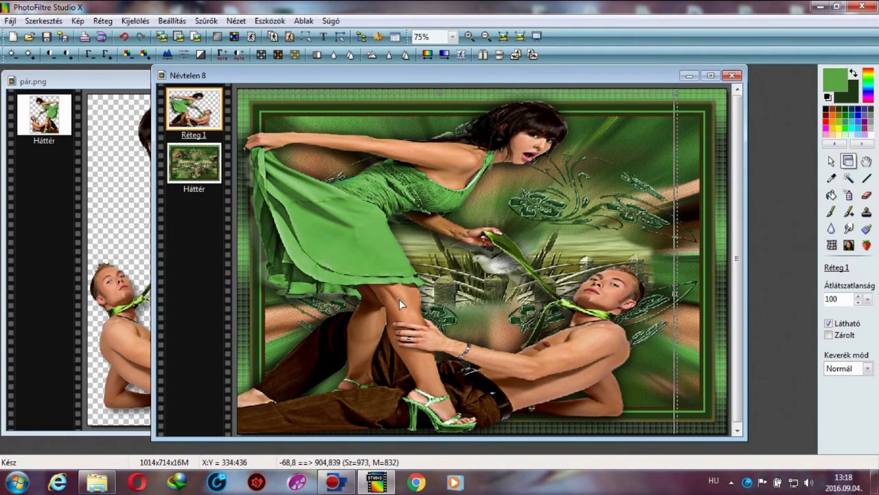
pyautogui.hotkey('ctrl', 'z')
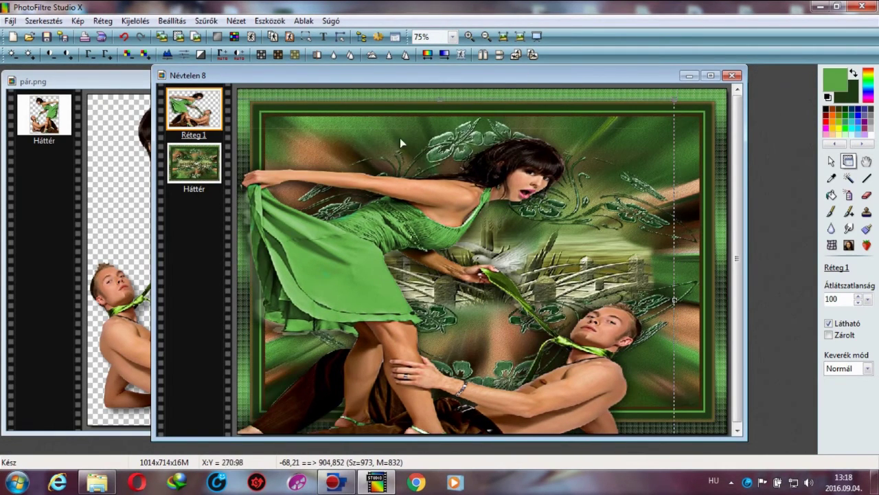
pyautogui.moveTo(440, 101); pyautogui.dragTo(440, 81)
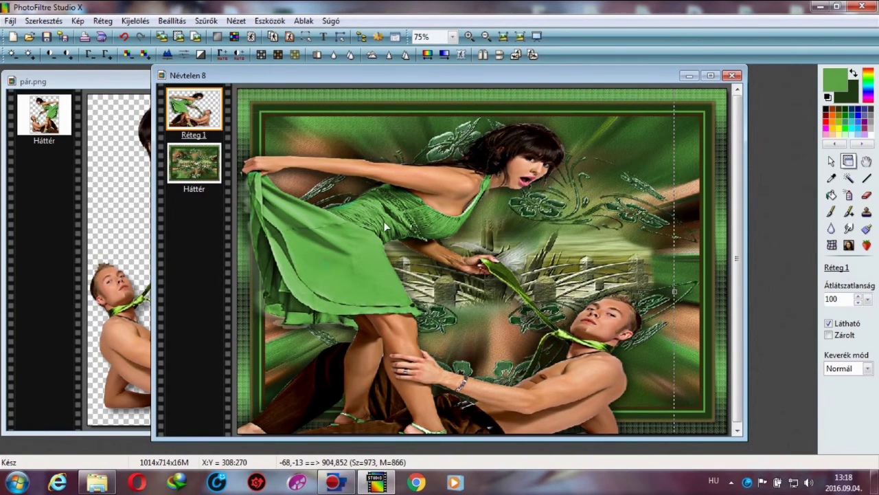
pyautogui.rightClick(366, 258)
pyautogui.click(371, 265)
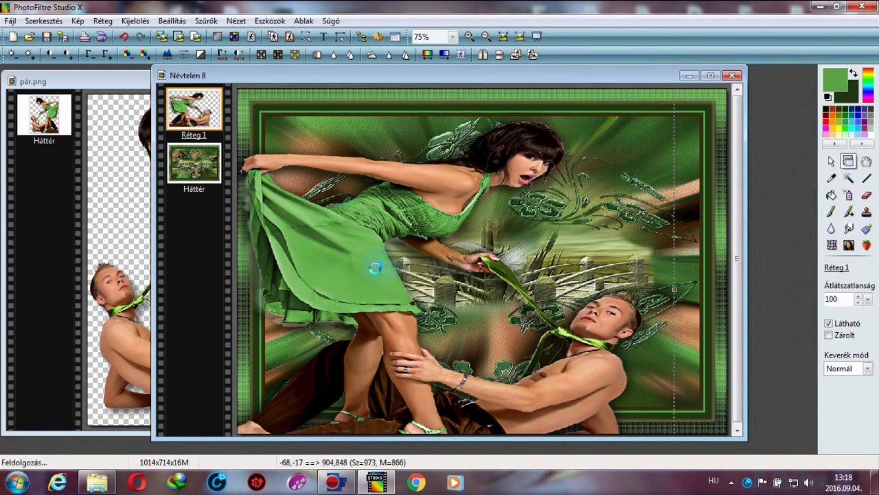
pyautogui.moveTo(377, 252); pyautogui.dragTo(375, 237)
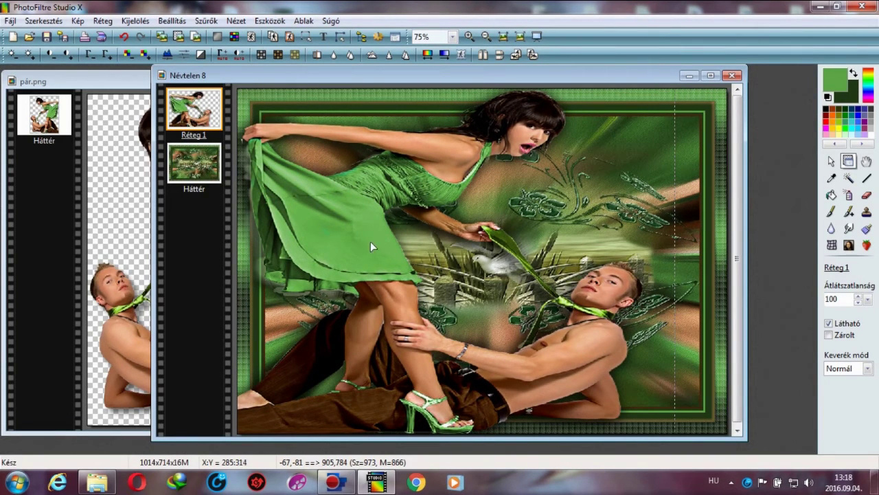
pyautogui.rightClick(195, 110)
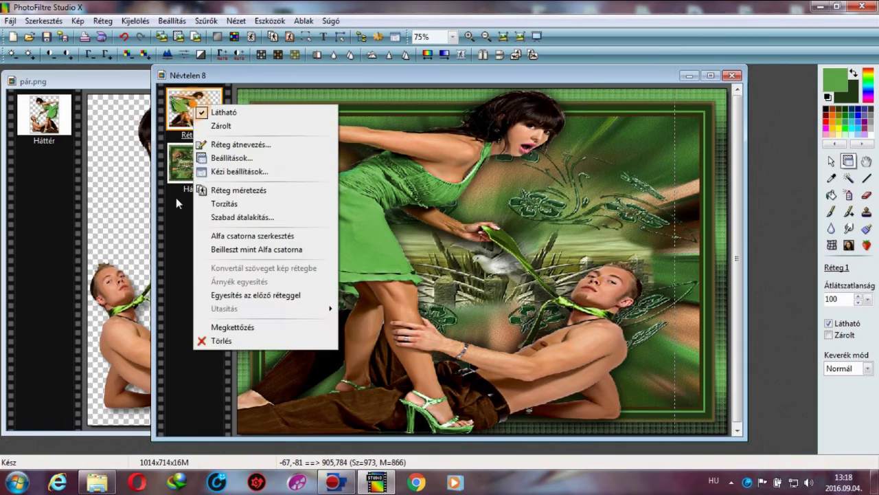
pyautogui.click(271, 297)
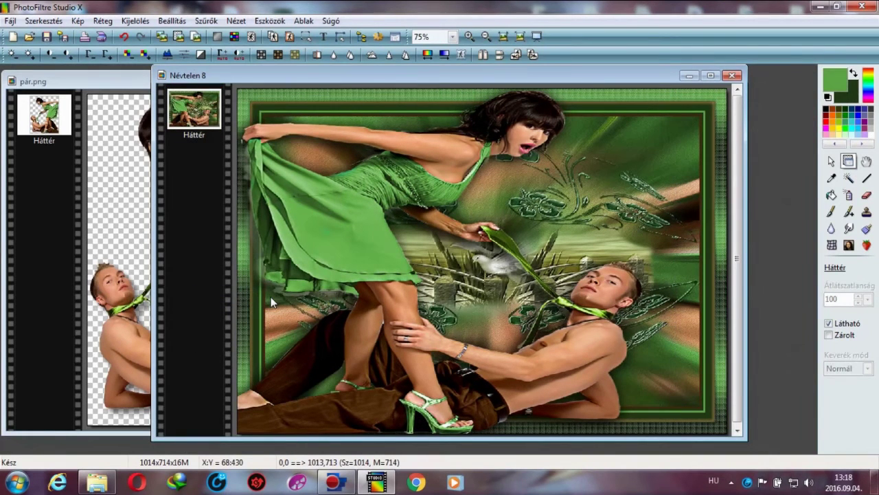
# - Add a text layer with the author's first name followed by "Tutoriál" in the saved custom green (RGB 93, 165, 70)
pyautogui.click(323, 37)
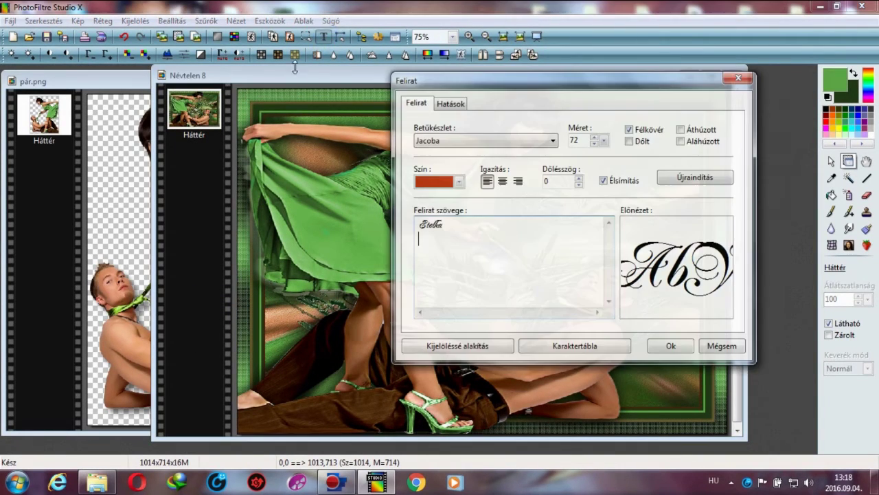
pyautogui.click(443, 182)
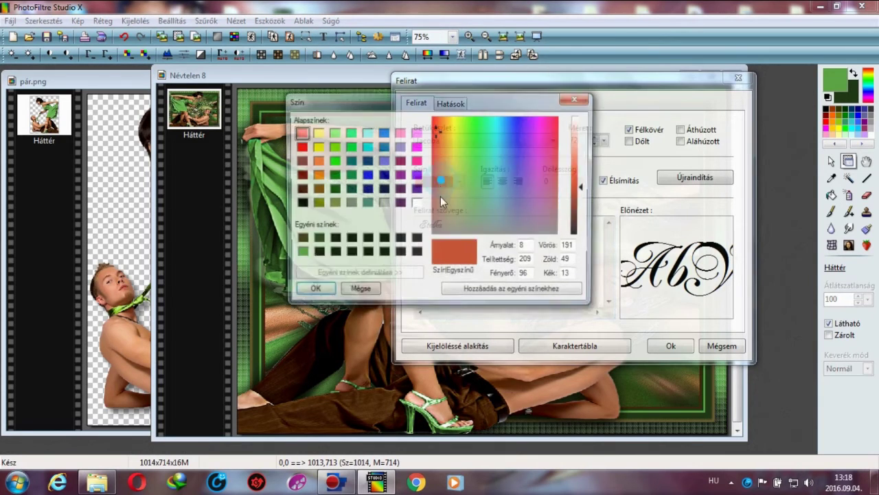
pyautogui.click(300, 253)
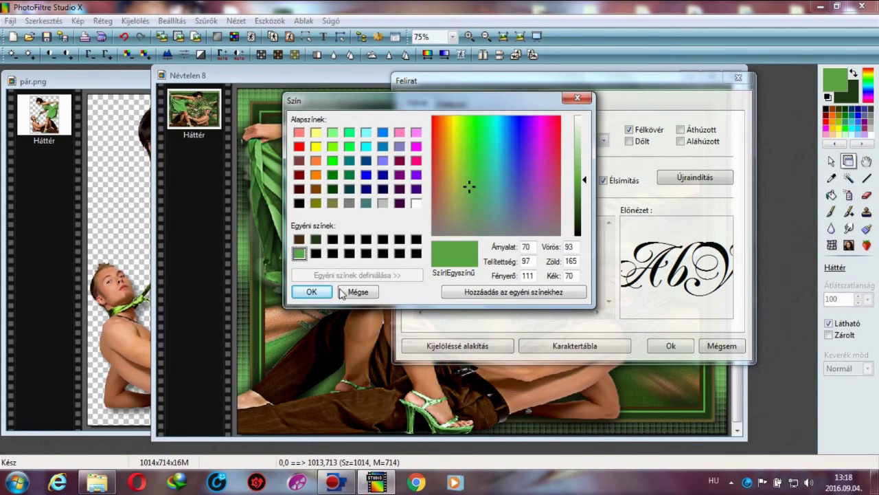
pyautogui.click(310, 291)
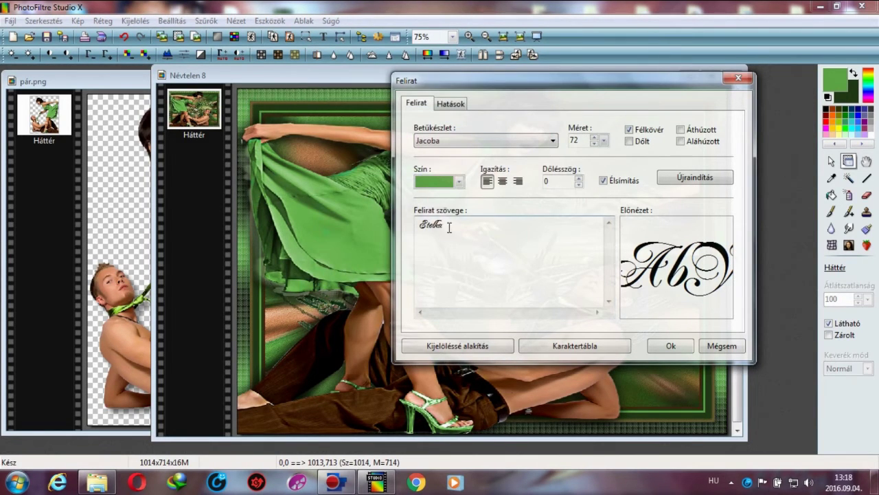
pyautogui.click(449, 227)
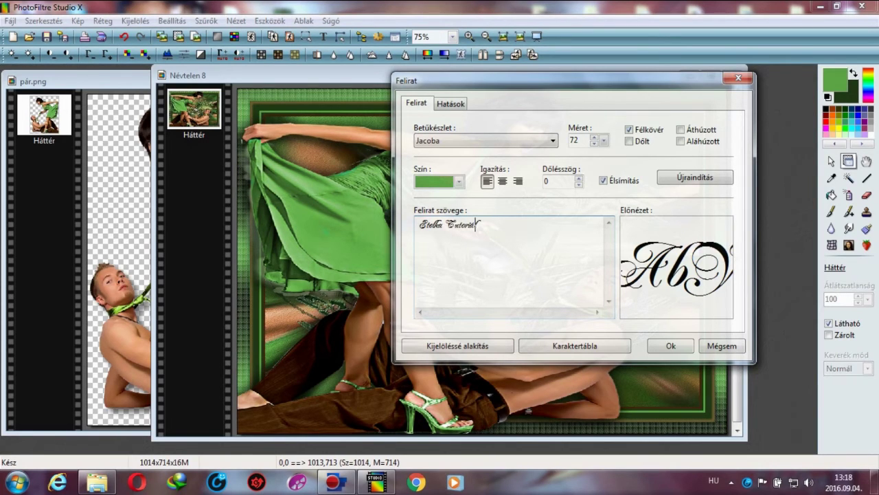
pyautogui.click(671, 347)
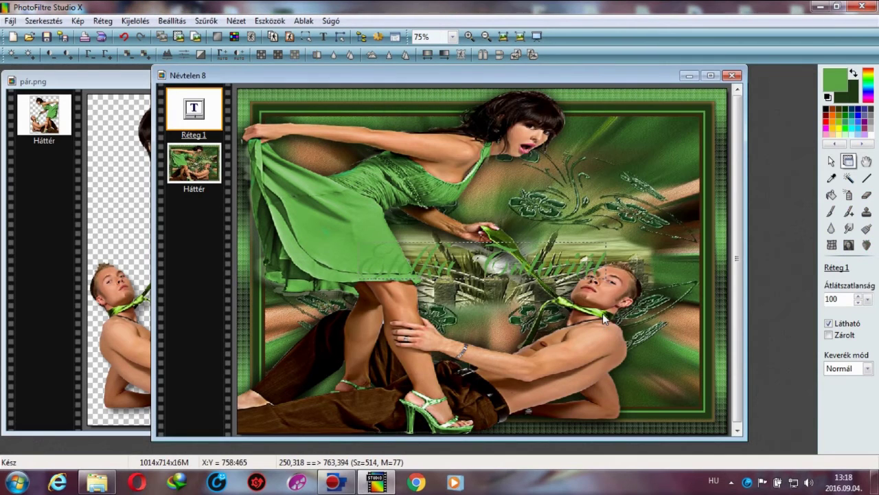
# - Convert the text to an image layer scaled to 50% and place it inside the frame at the picture's upper right
pyautogui.rightClick(206, 96)
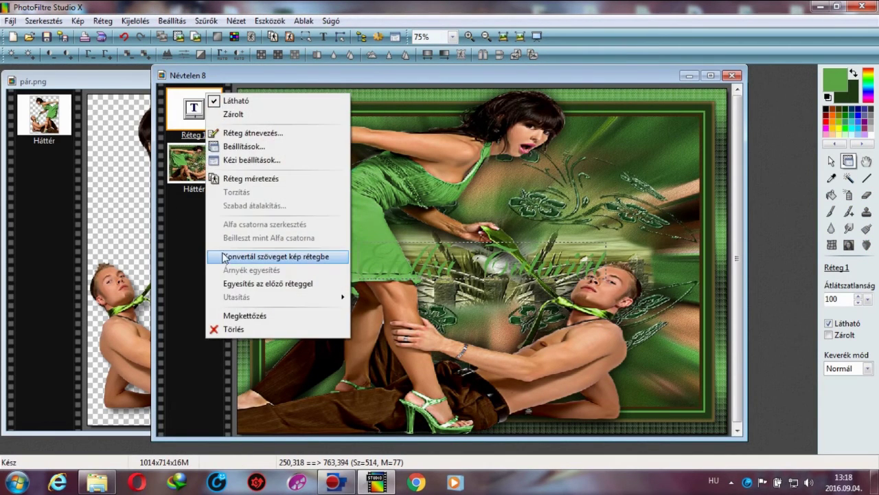
pyautogui.click(224, 257)
pyautogui.rightClick(208, 118)
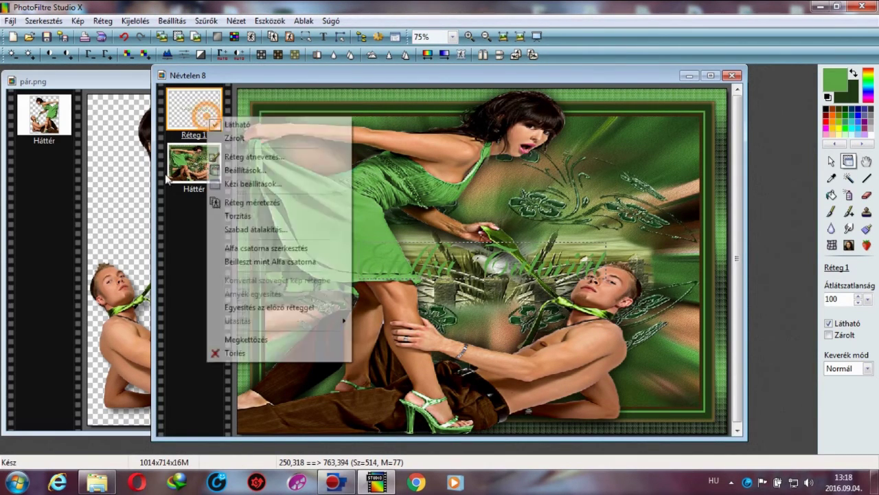
pyautogui.click(217, 231)
pyautogui.click(111, 169)
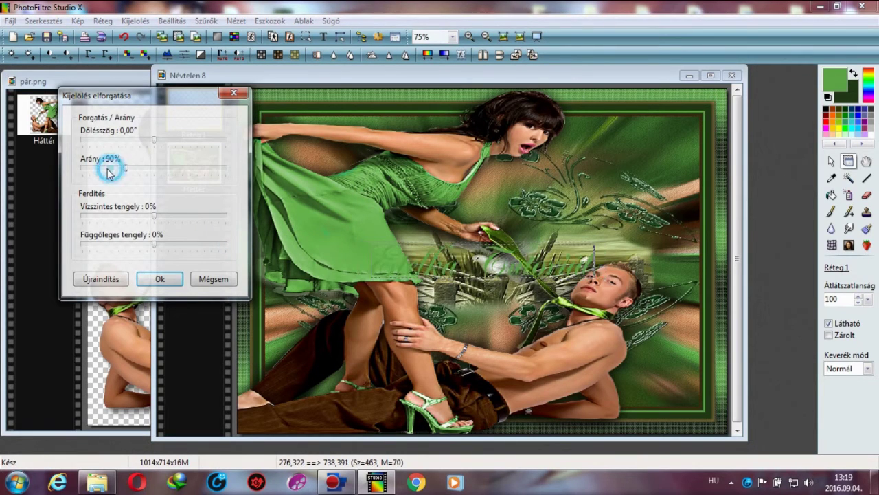
pyautogui.click(108, 169)
pyautogui.click(107, 169)
pyautogui.click(105, 169)
pyautogui.click(103, 170)
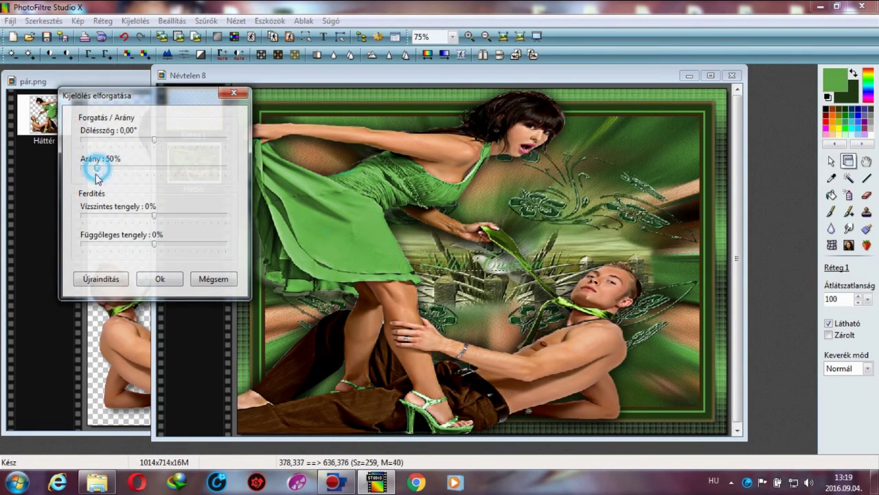
pyautogui.click(159, 279)
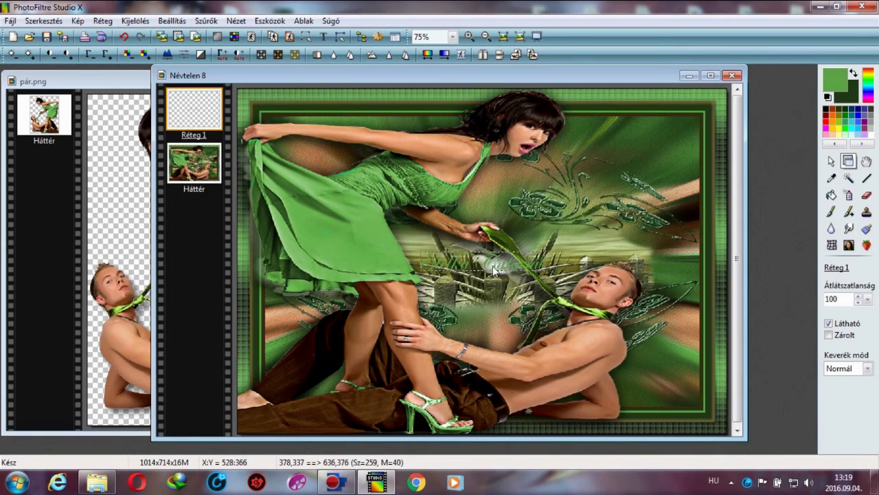
pyautogui.moveTo(496, 271); pyautogui.dragTo(642, 135)
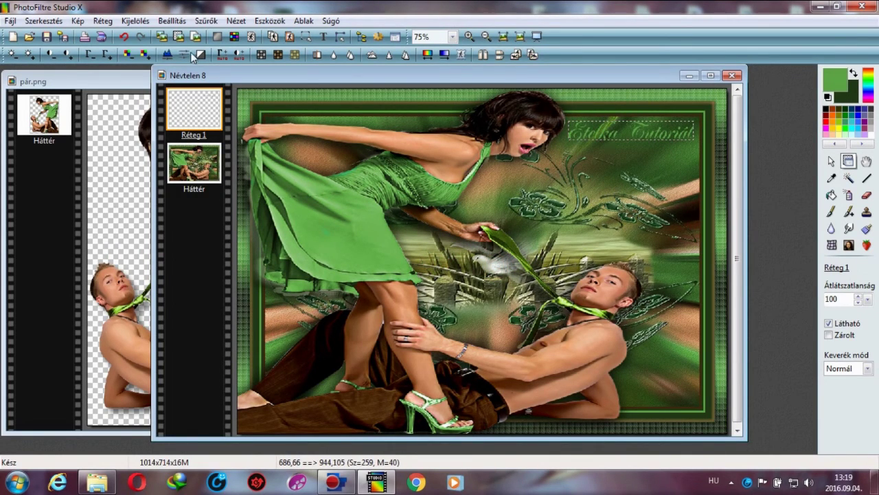
# - Apply Mehdi's Vibrations 1.1 filter to the signature text layer using the Lines method
pyautogui.click(207, 21)
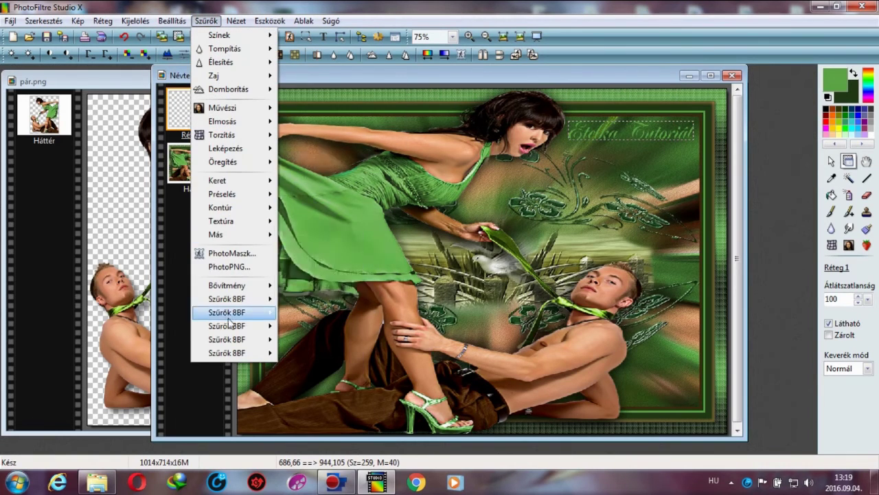
pyautogui.moveTo(227, 327)
pyautogui.moveTo(304, 363)
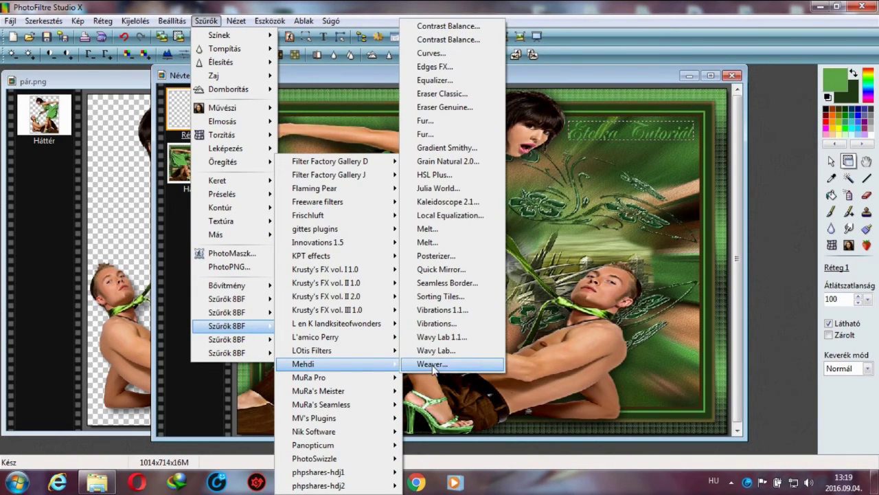
pyautogui.click(448, 309)
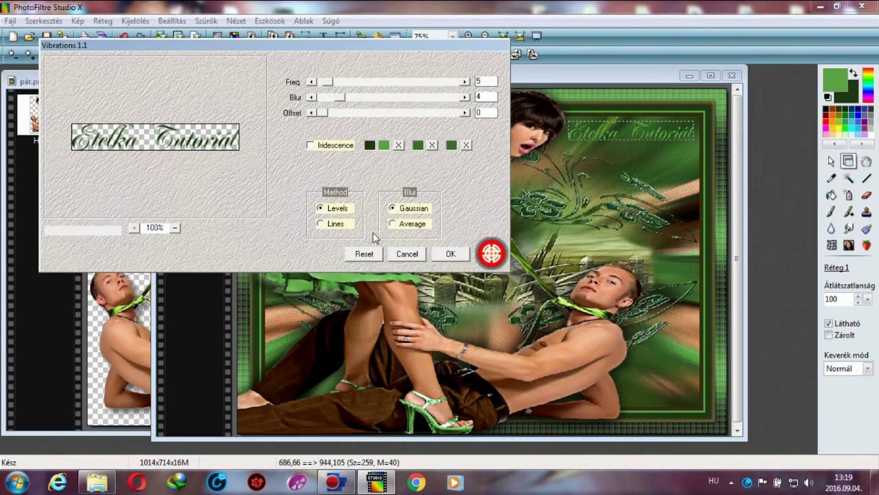
pyautogui.click(321, 224)
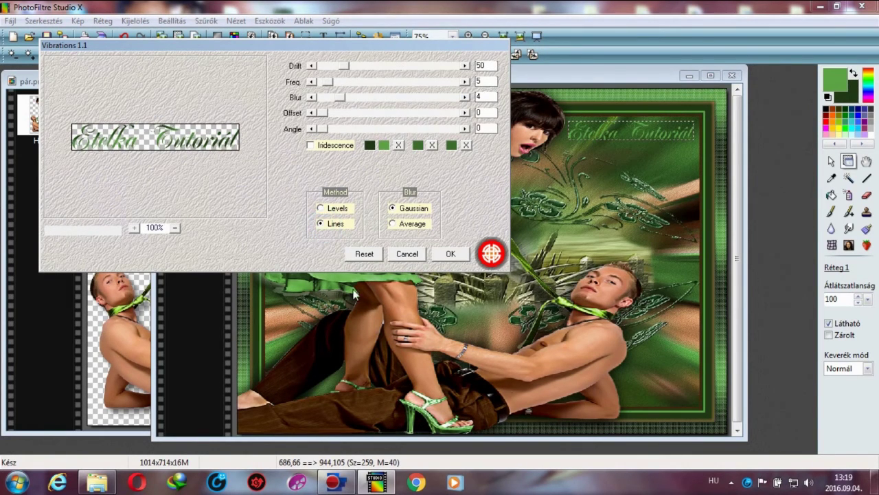
pyautogui.click(451, 254)
# - Add a black shadow to the text layer with X and Y offsets of 1, 100% opacity and radius 1, and merge it into the layer
pyautogui.rightClick(189, 100)
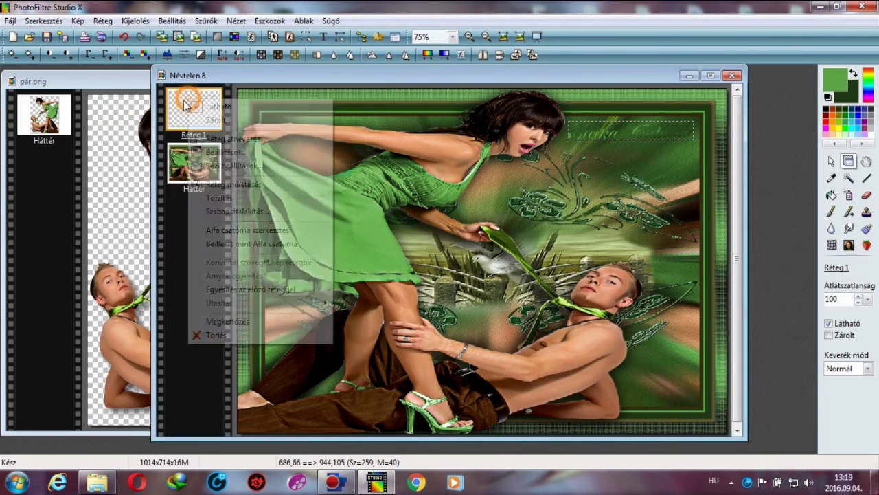
pyautogui.click(217, 154)
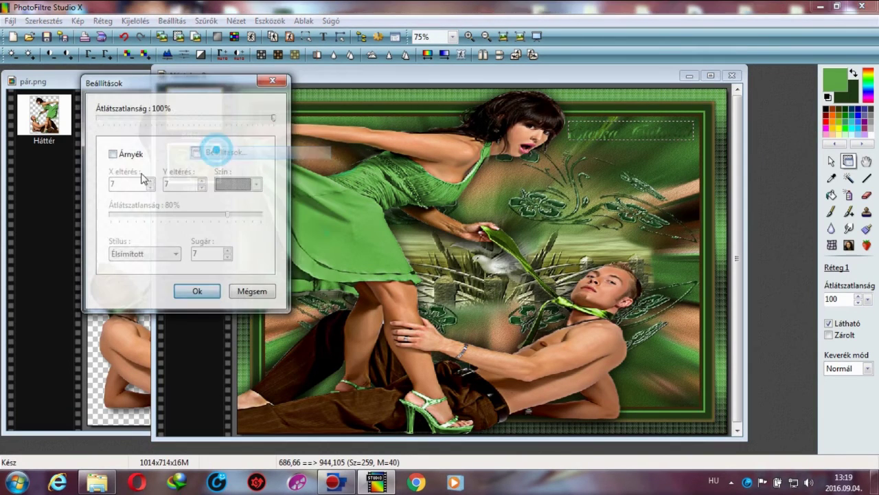
pyautogui.click(113, 153)
pyautogui.moveTo(123, 184); pyautogui.dragTo(103, 182)
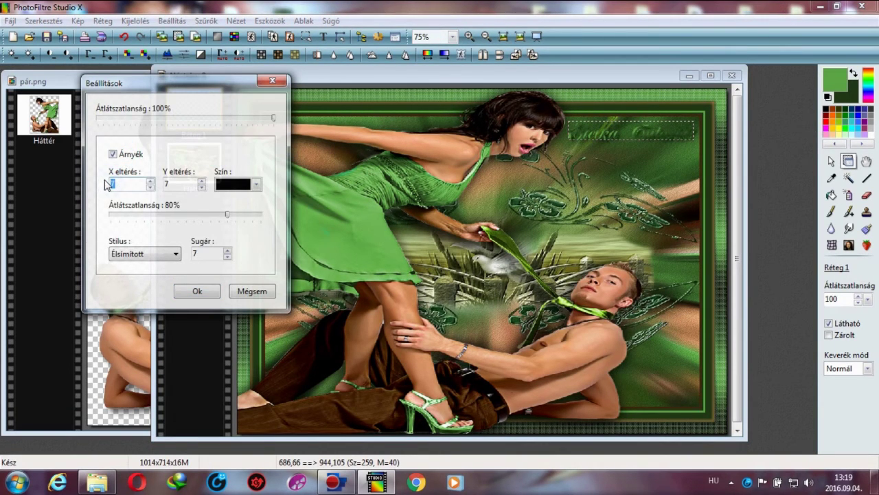
pyautogui.write('1')
pyautogui.moveTo(175, 185); pyautogui.dragTo(165, 183)
pyautogui.write('1')
pyautogui.moveTo(229, 218); pyautogui.dragTo(261, 215)
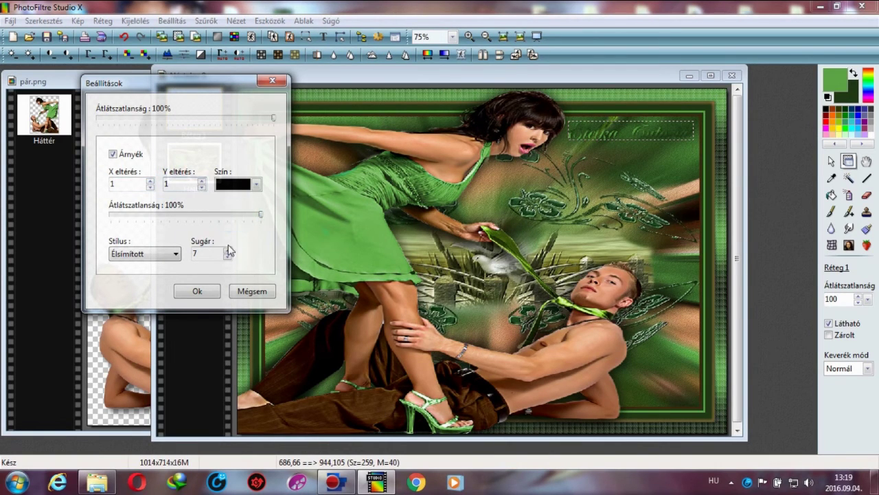
pyautogui.moveTo(206, 255); pyautogui.dragTo(187, 254)
pyautogui.write('1')
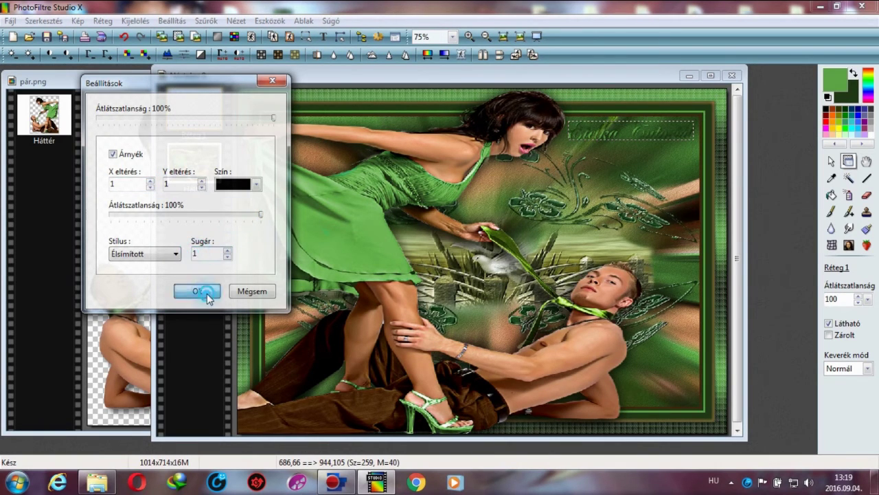
pyautogui.rightClick(196, 115)
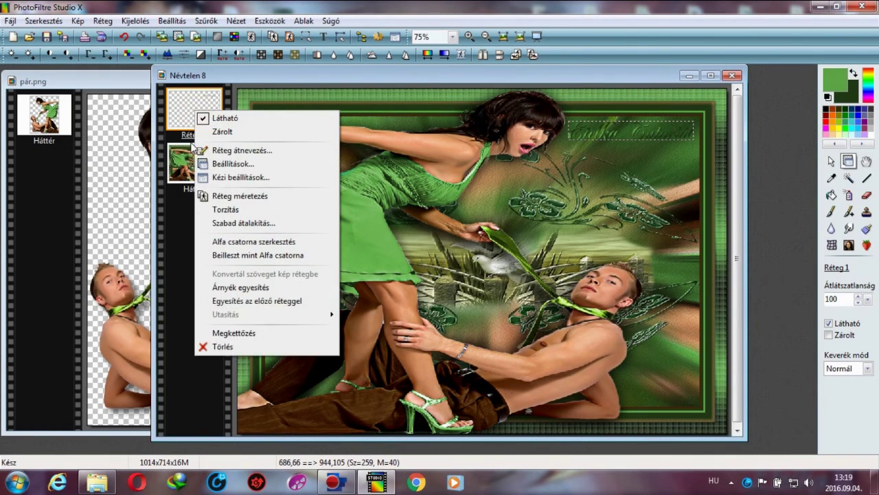
pyautogui.click(211, 286)
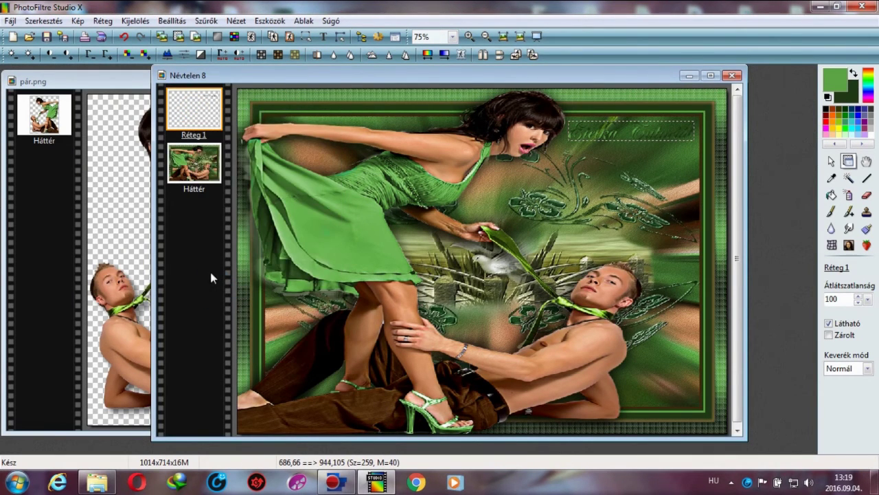
# - Add a second shadow to the text layer with X and Y offsets of -1 and merge it into the layer
pyautogui.rightClick(213, 137)
pyautogui.click(207, 164)
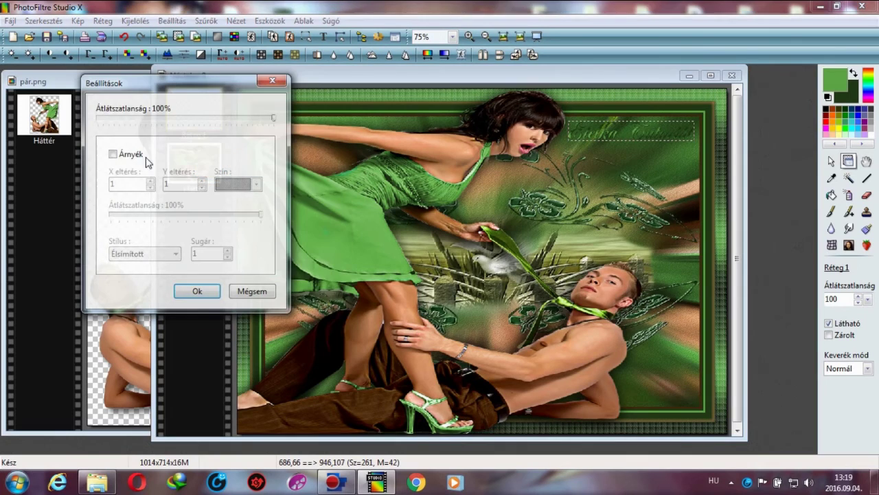
pyautogui.click(116, 154)
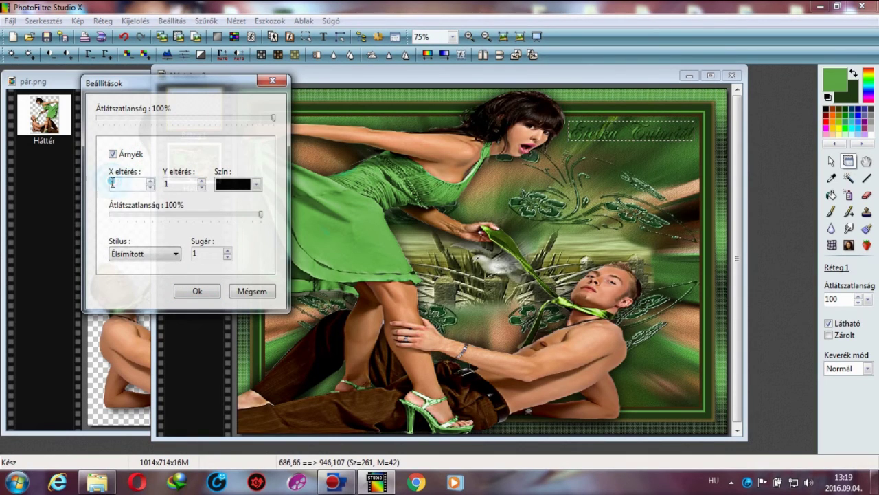
pyautogui.doubleClick(113, 183)
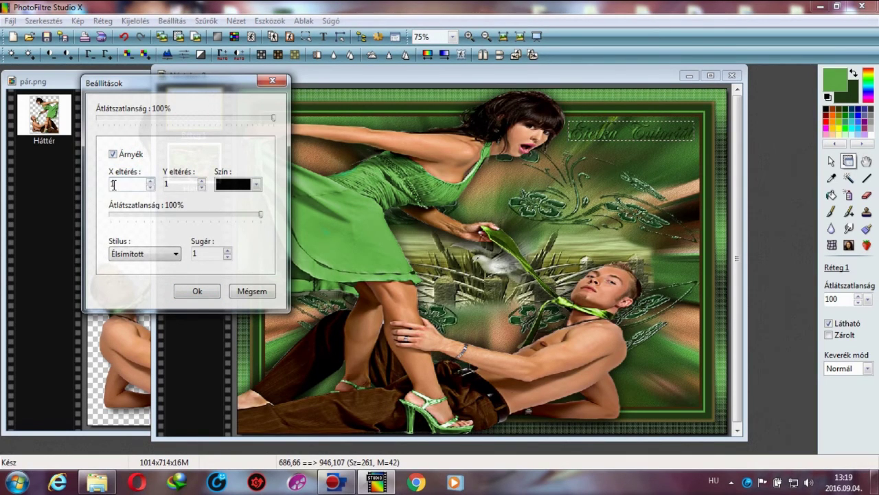
pyautogui.write('-1')
pyautogui.doubleClick(165, 183)
pyautogui.write('-1')
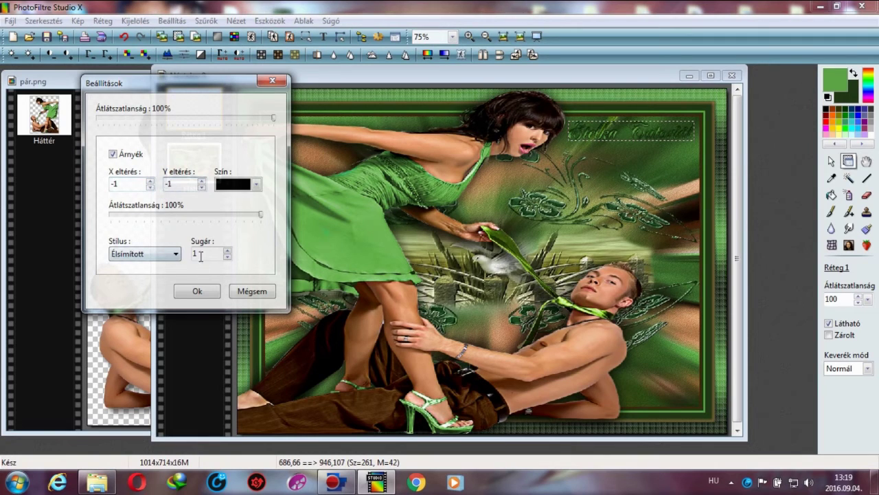
pyautogui.click(197, 292)
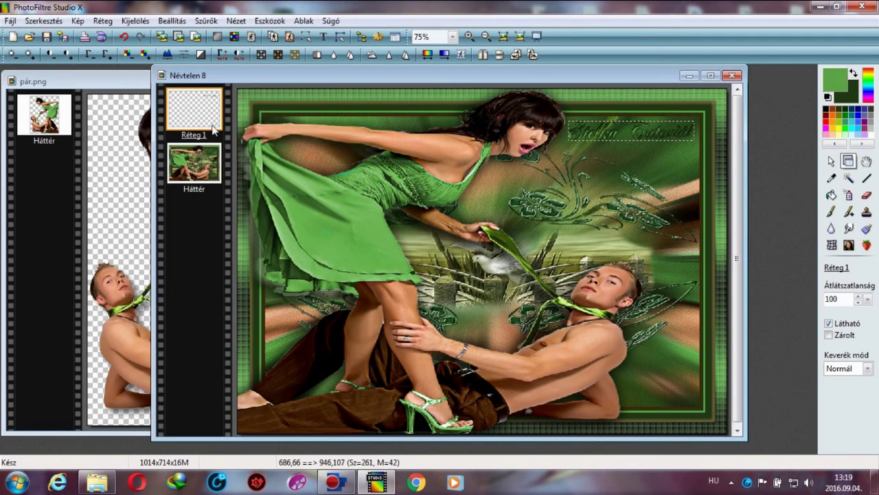
pyautogui.rightClick(203, 118)
pyautogui.click(234, 296)
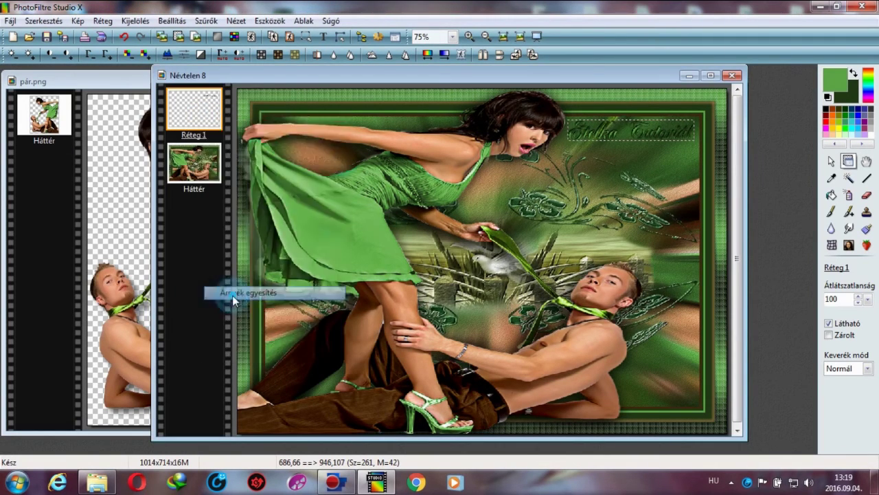
# - Sharpen the text layer with micro contrast at 100% intensity and a 12-pixel radius
pyautogui.click(206, 21)
pyautogui.moveTo(223, 66)
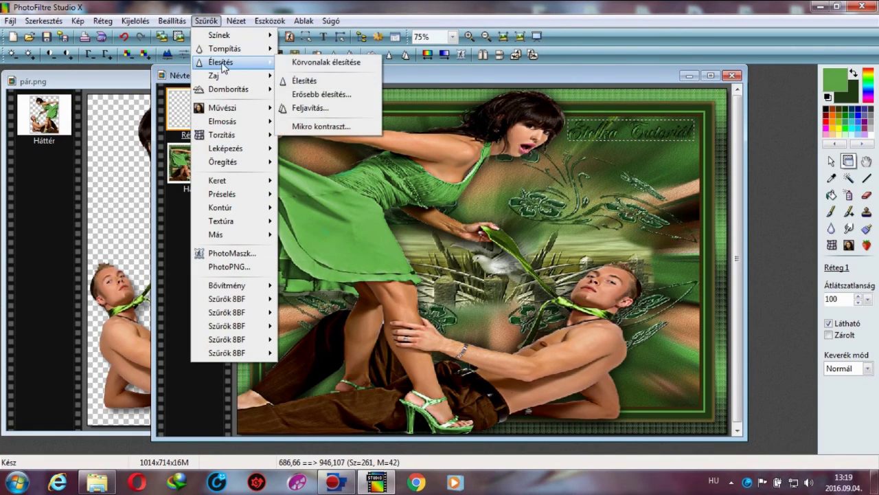
pyautogui.click(307, 126)
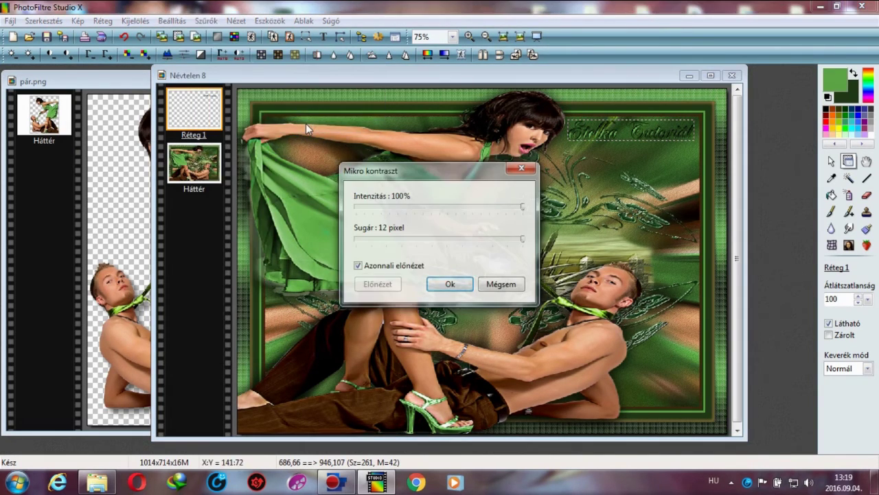
pyautogui.click(448, 282)
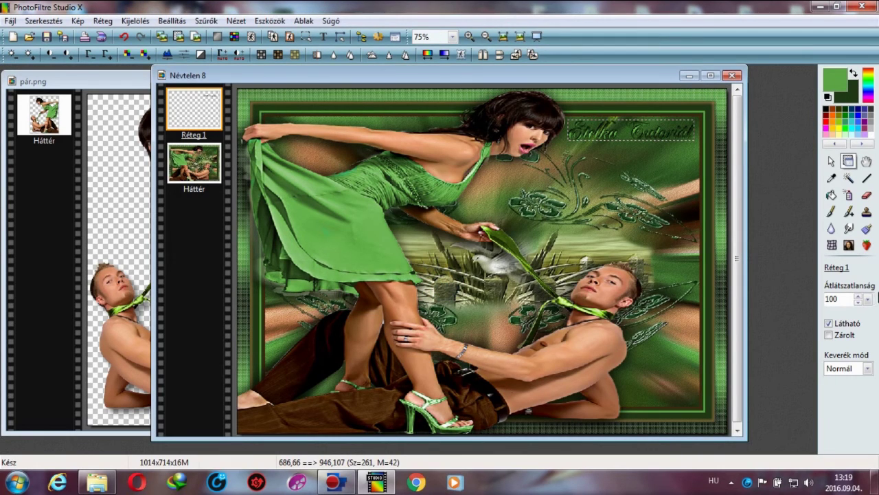
# - Set the text layer's opacity to 70 and merge the layer into the background
pyautogui.moveTo(847, 296); pyautogui.dragTo(825, 304)
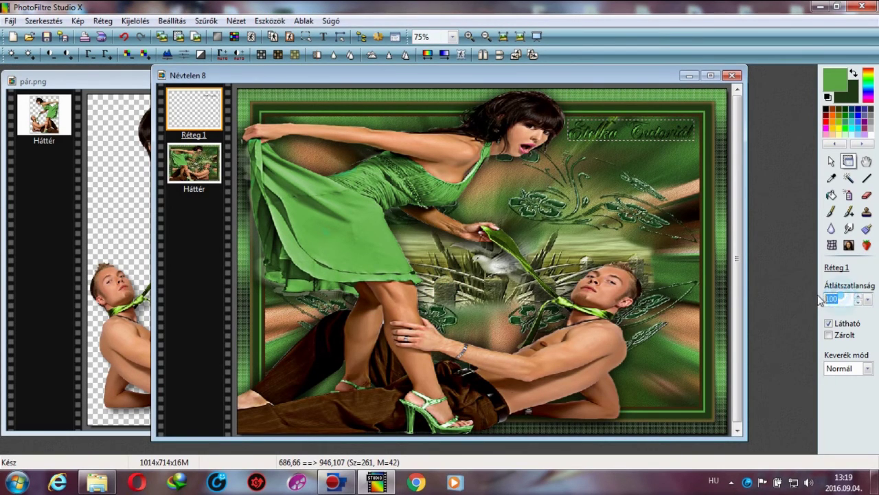
pyautogui.write('7')
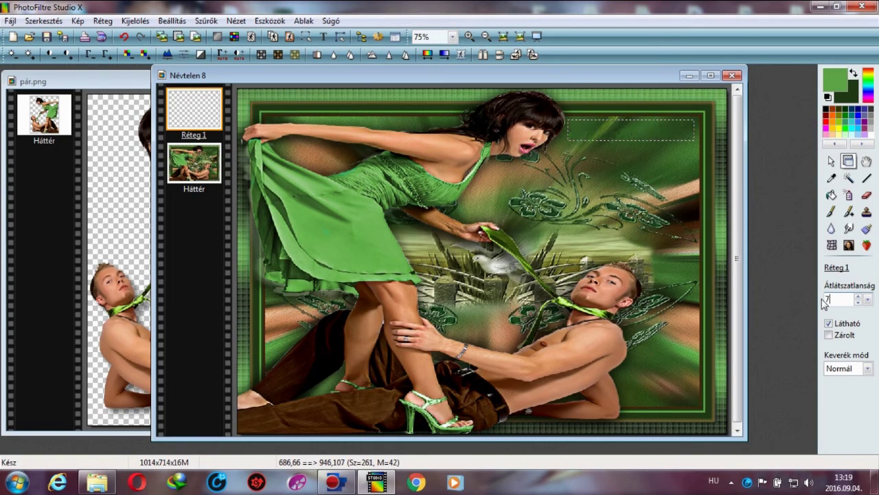
pyautogui.write('0')
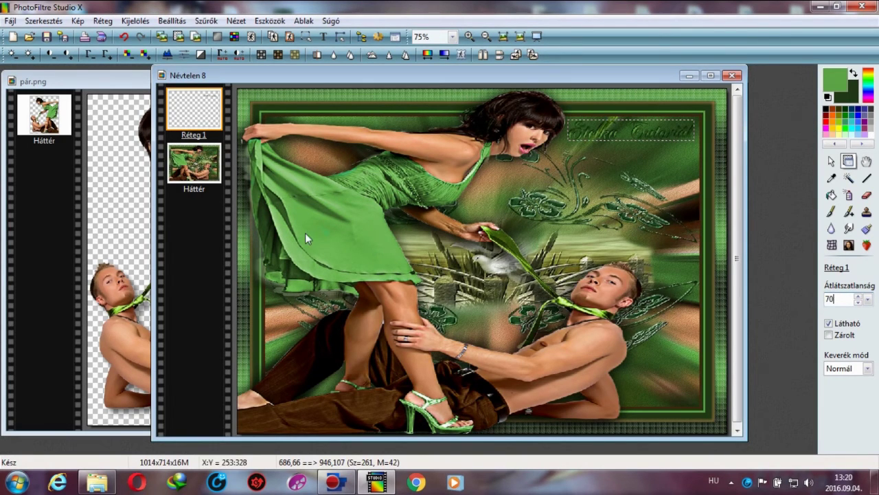
pyautogui.rightClick(180, 114)
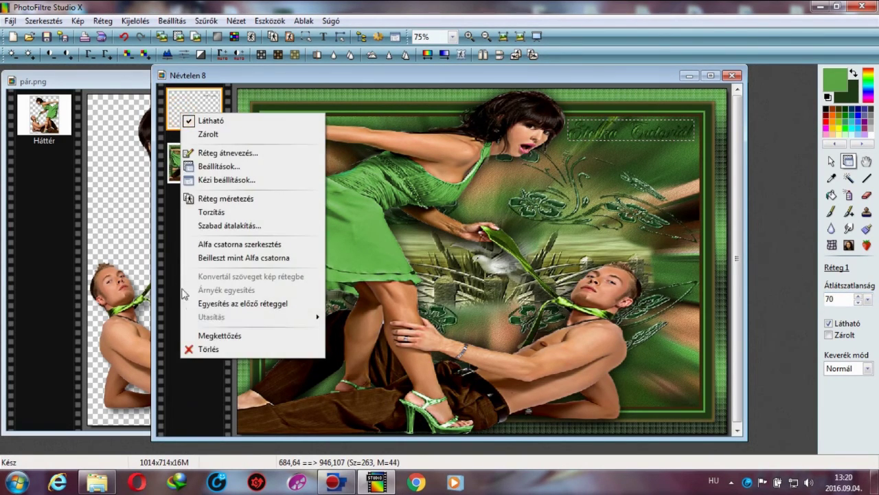
pyautogui.click(244, 304)
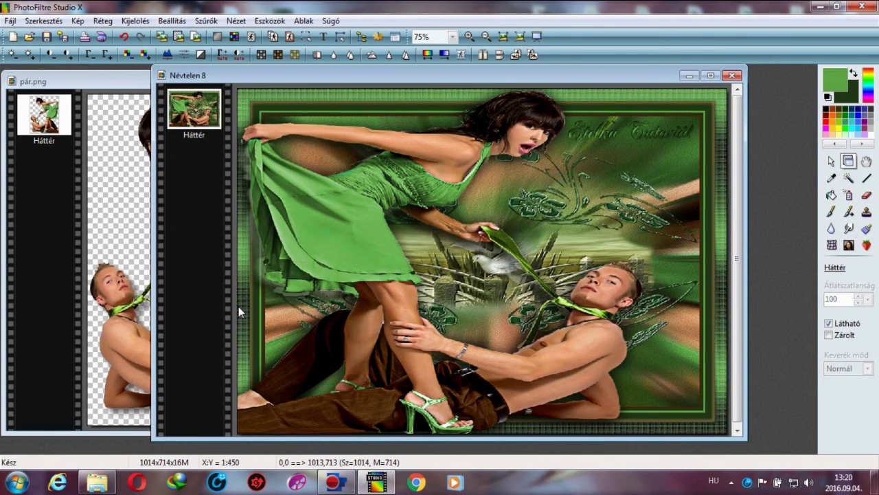
# - Minimize the pár.png image and move the finished Névtelen 180.jpg picture aside to free space in the workspace
pyautogui.click(127, 101)
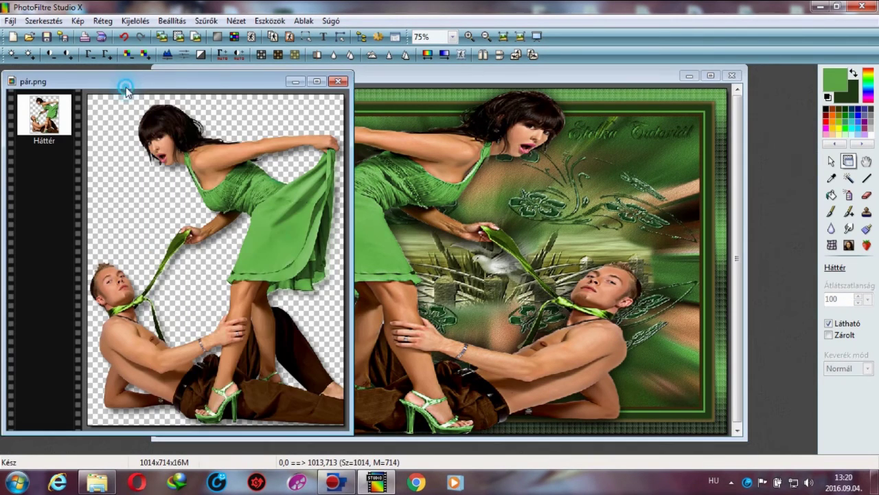
pyautogui.click(291, 82)
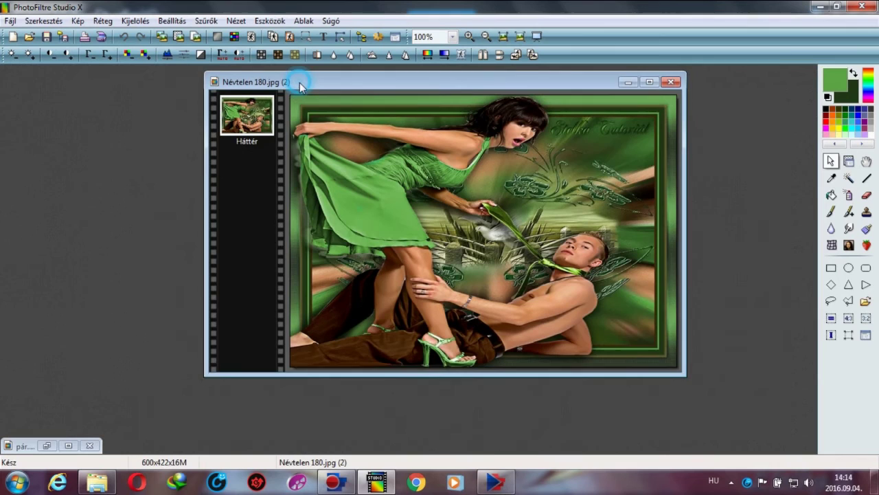
pyautogui.moveTo(300, 83); pyautogui.dragTo(416, 83)
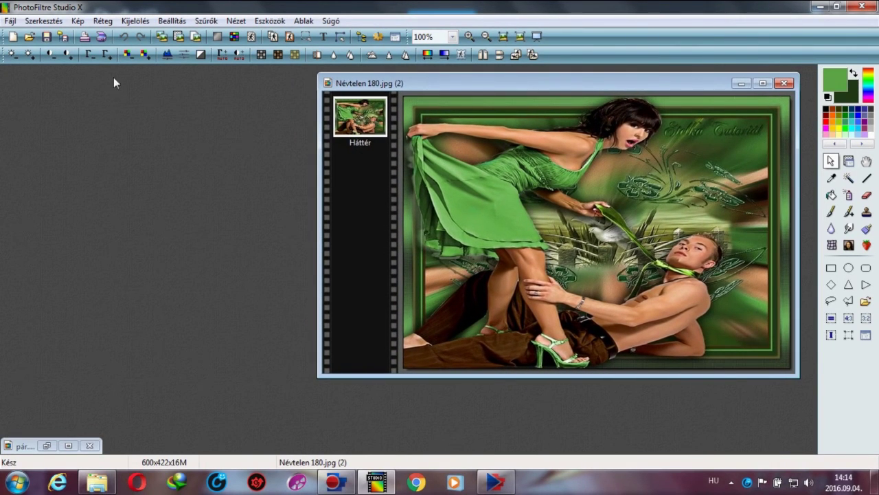
# - Open Névtelen 1 from the 24 Lecke folder, compare it side by side with the finished picture, and close it again
pyautogui.click(30, 40)
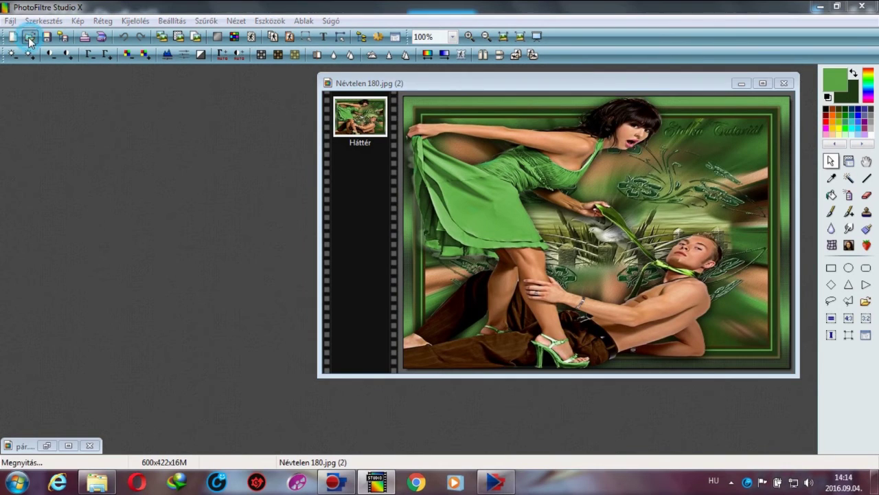
pyautogui.click(437, 163)
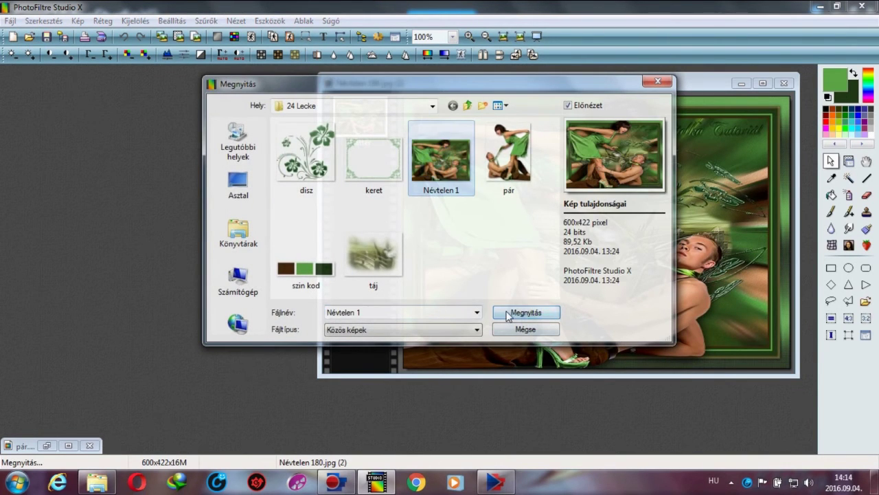
pyautogui.click(498, 314)
pyautogui.moveTo(347, 121); pyautogui.dragTo(284, 90)
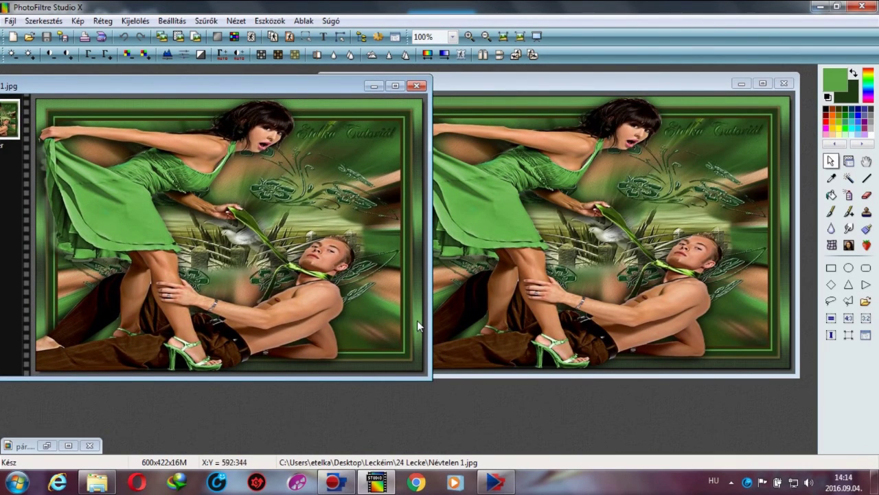
pyautogui.moveTo(288, 84); pyautogui.dragTo(309, 96)
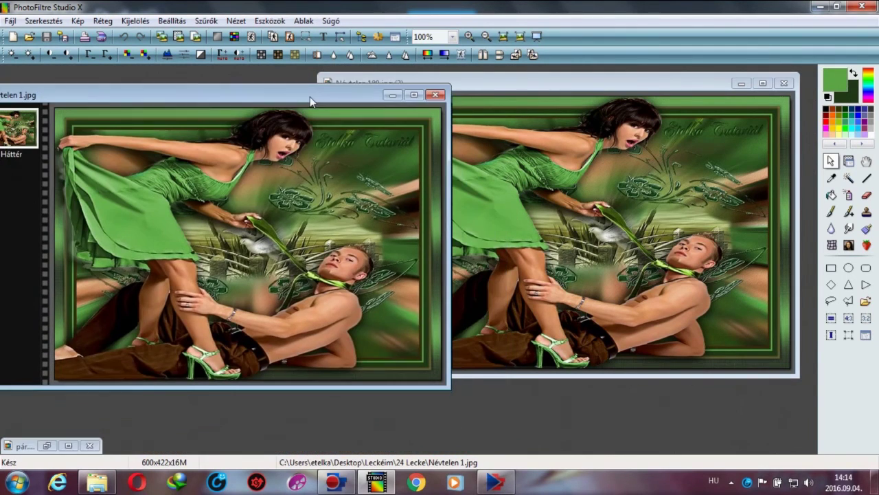
pyautogui.click(436, 94)
pyautogui.moveTo(490, 88); pyautogui.dragTo(296, 99)
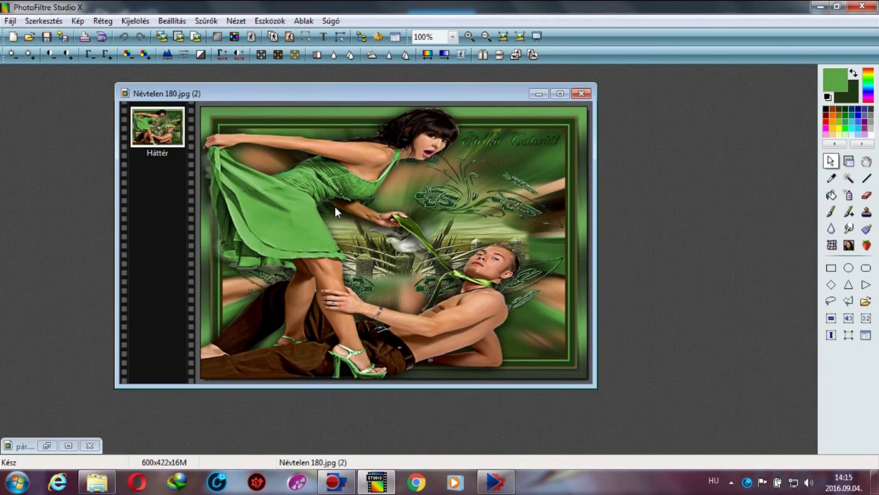